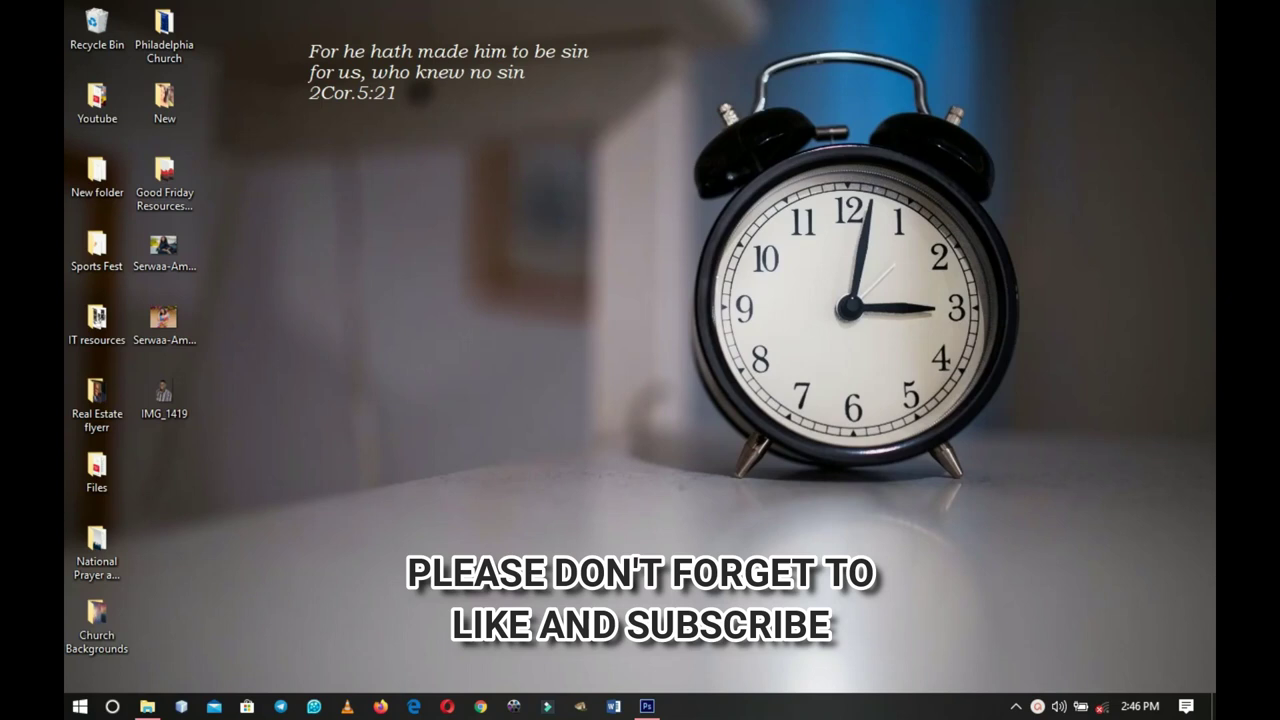
Place the IMG_1419 cut-out from the desktop into the dark gradient document, centred on the canvas
{"action": "right_click", "coordinate": [603, 352]}
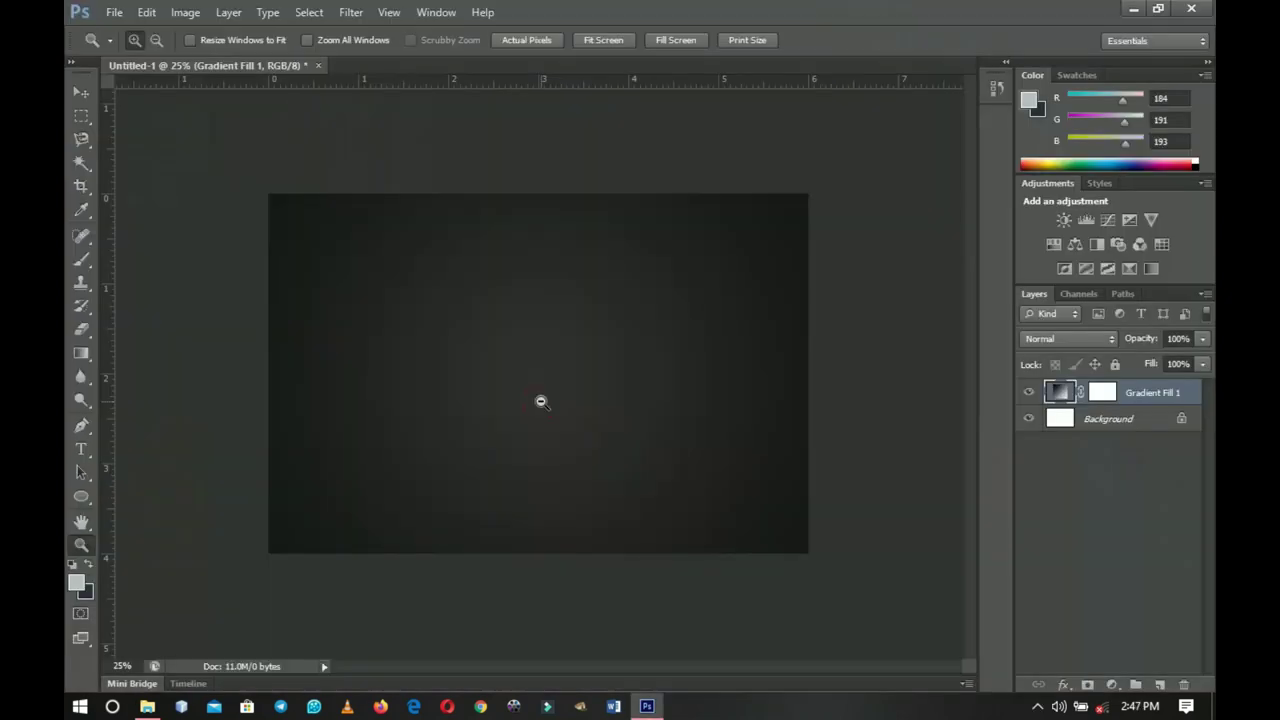
{"action": "key", "text": "v"}
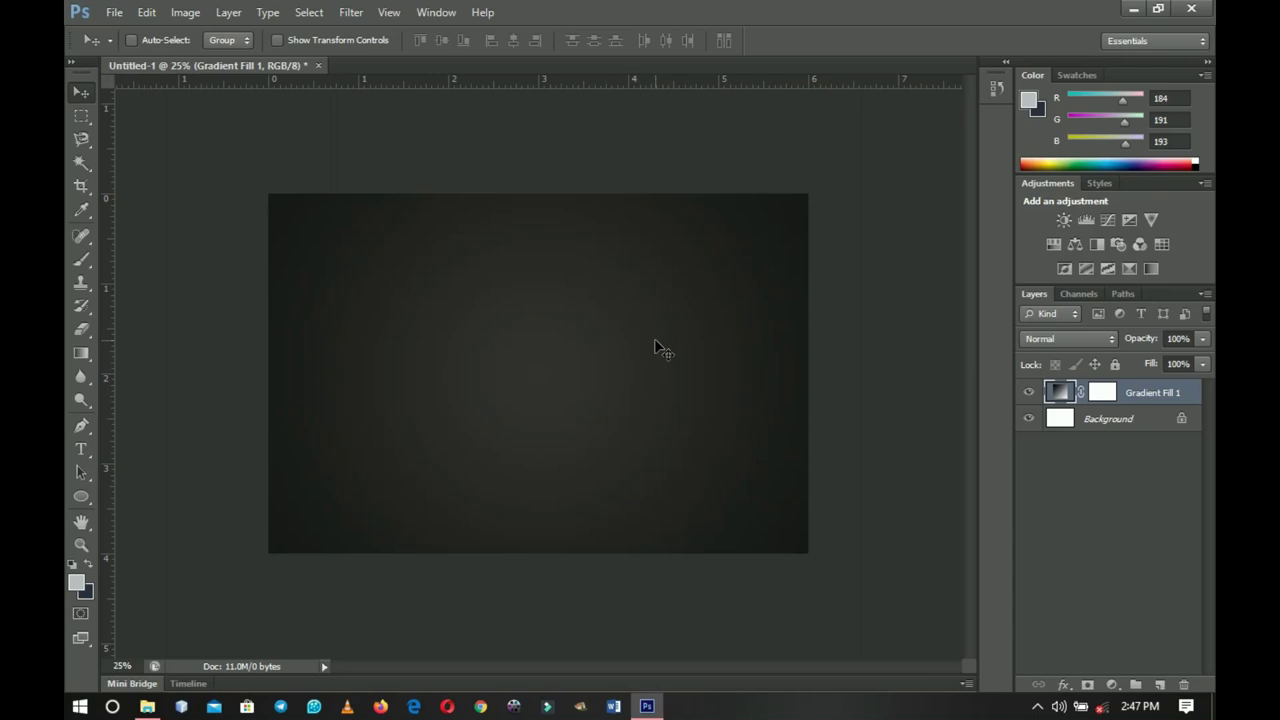
{"action": "left_click", "coordinate": [1133, 8]}
{"action": "left_click_drag", "start_coordinate": [163, 400], "coordinate": [584, 434]}
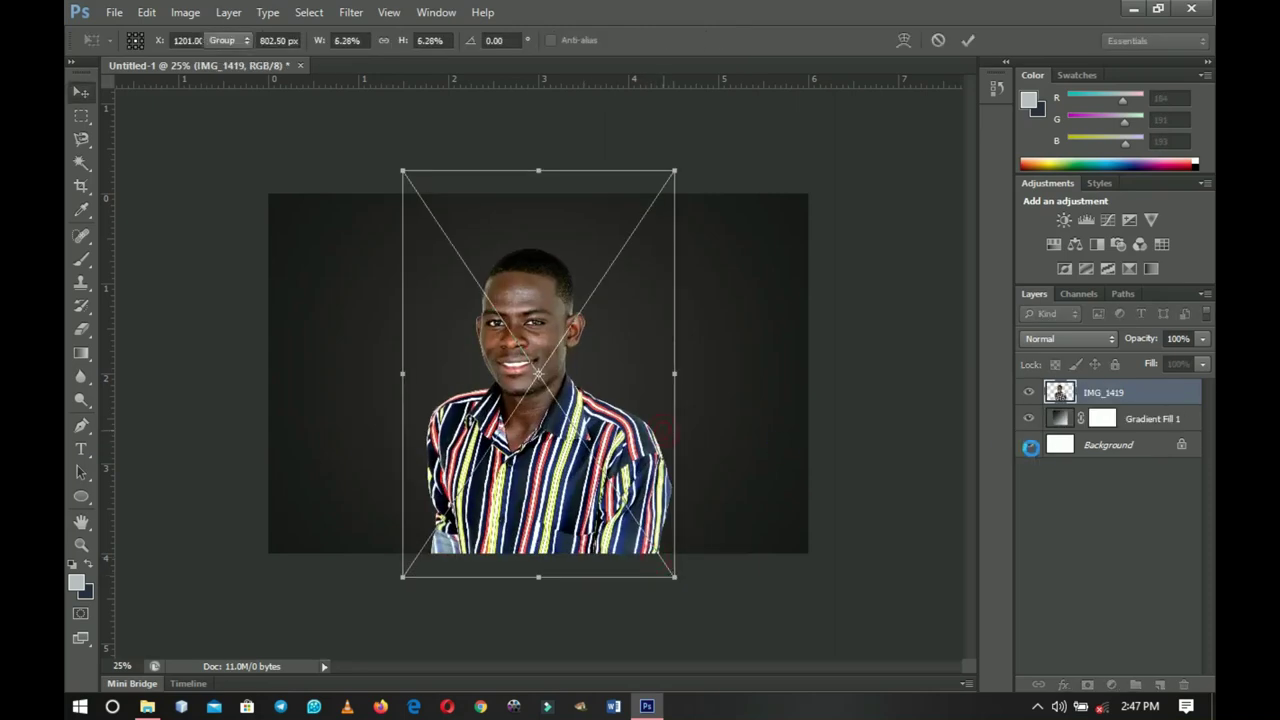
{"action": "left_click", "coordinate": [1100, 393]}
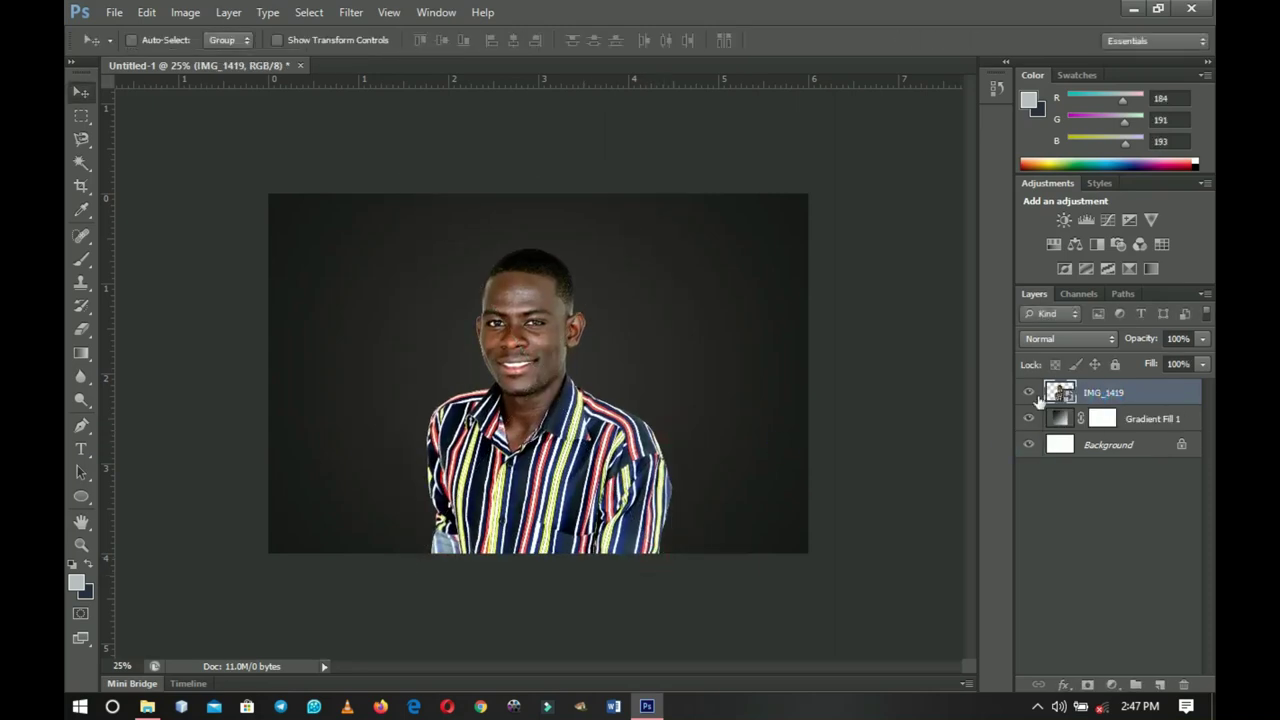
Toggle the visibility of the IMG_1419 and gradient layers to check what each one contains
{"action": "left_click", "coordinate": [1031, 395]}
{"action": "left_click", "coordinate": [1031, 395]}
{"action": "left_click", "coordinate": [1030, 420]}
Add the first name in white (ffffff) Poppins Medium capitals between the gradient fill layer and the portrait layer
{"action": "left_click", "coordinate": [1135, 420]}
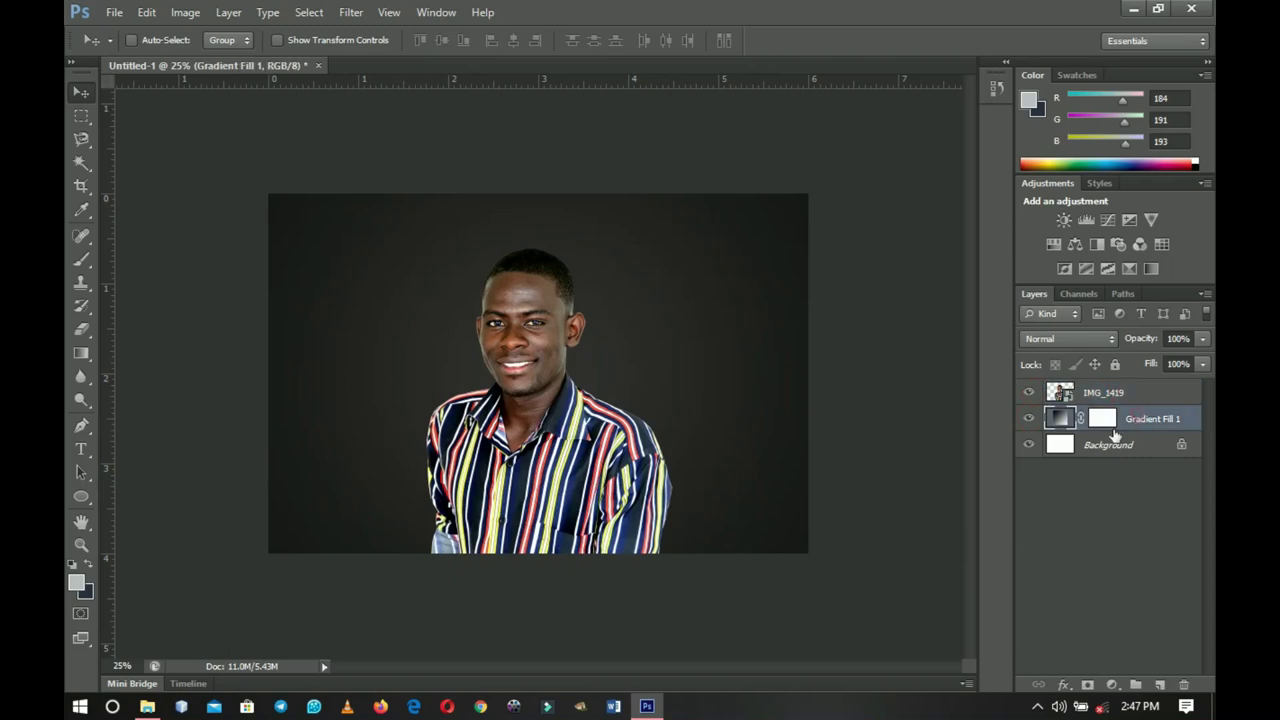
{"action": "left_click", "coordinate": [84, 452]}
{"action": "left_click", "coordinate": [358, 410]}
{"action": "type", "text": "INNOCENT"}
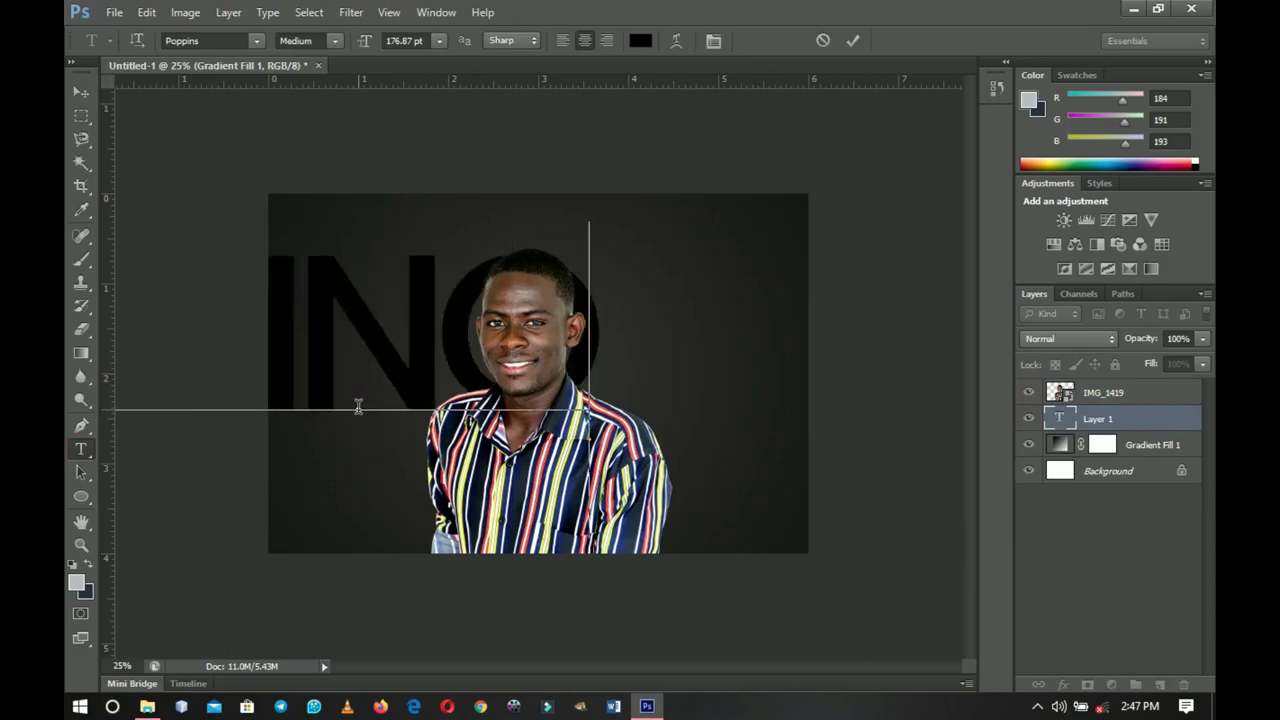
{"action": "key", "text": "ctrl+a"}
{"action": "left_click", "coordinate": [640, 40]}
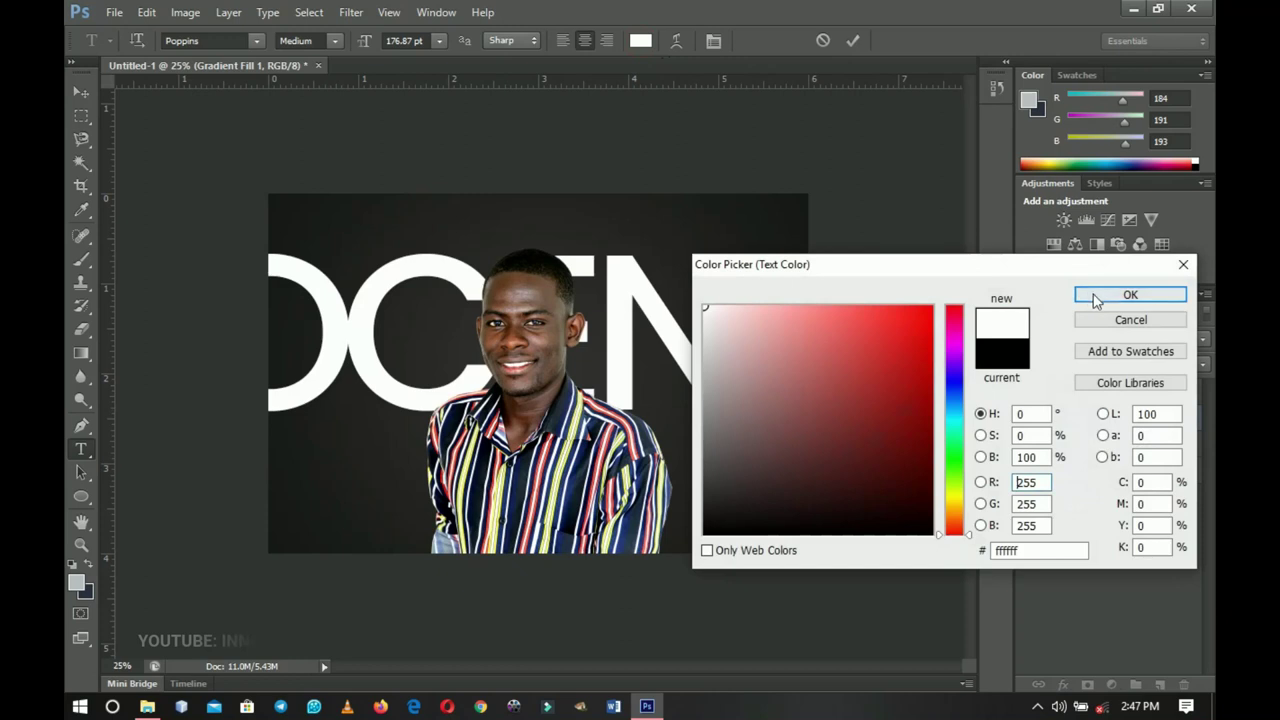
{"action": "left_click", "coordinate": [1095, 294]}
{"action": "left_click", "coordinate": [88, 93]}
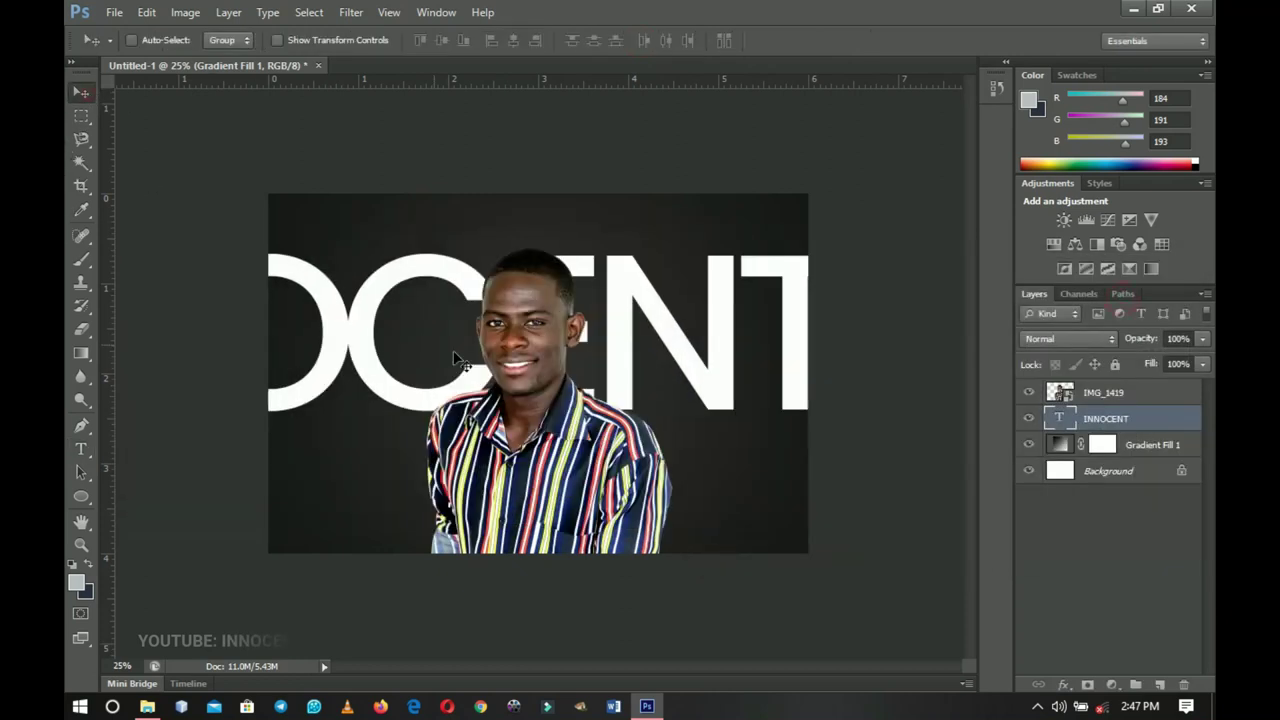
Scale the name text to about 44% across the canvas behind the portrait, and delete the text layer
{"action": "key", "text": "ctrl+t"}
{"action": "left_click_drag", "start_coordinate": [851, 209], "coordinate": [600, 383]}
{"action": "left_click_drag", "start_coordinate": [456, 387], "coordinate": [651, 390]}
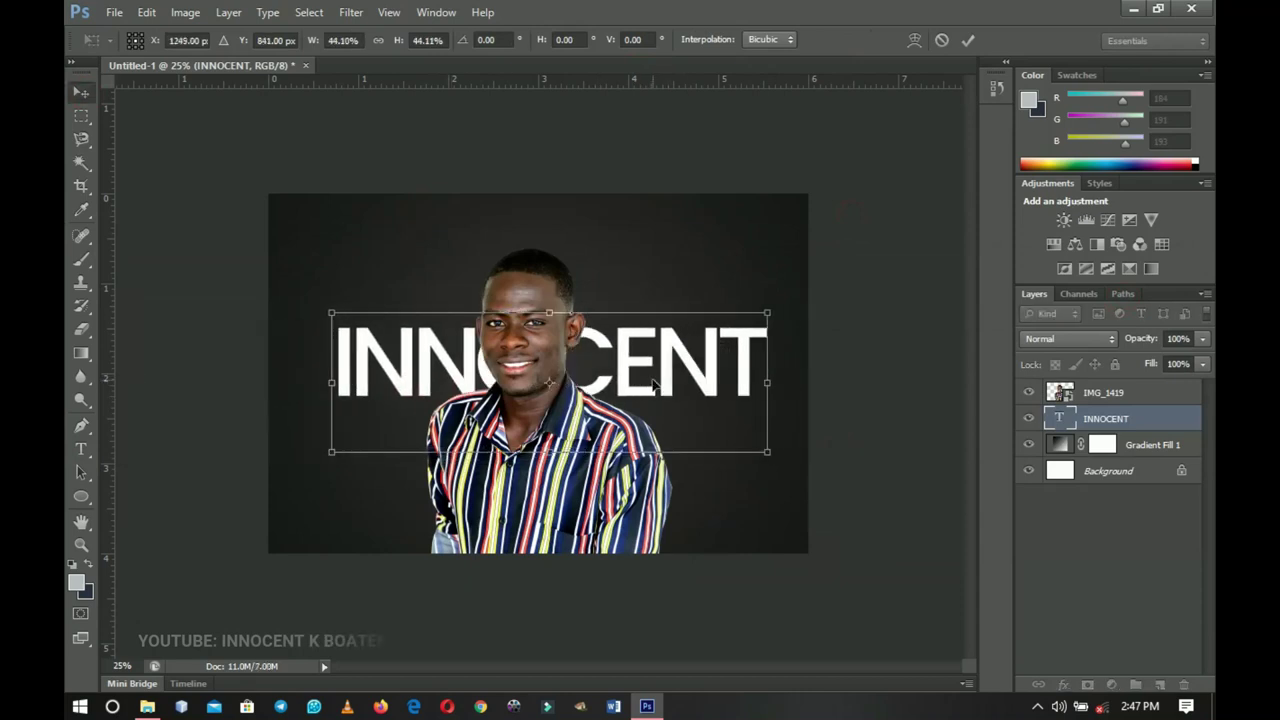
{"action": "key", "text": "Return"}
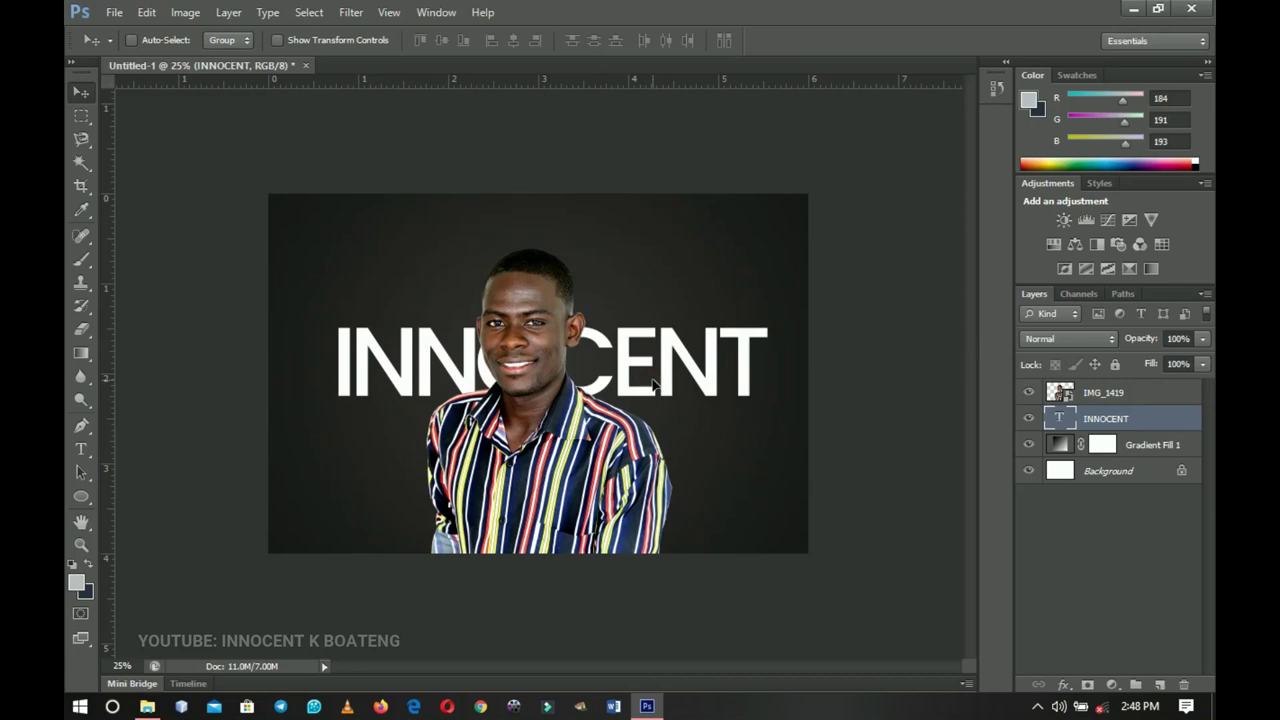
{"action": "key", "text": "Delete"}
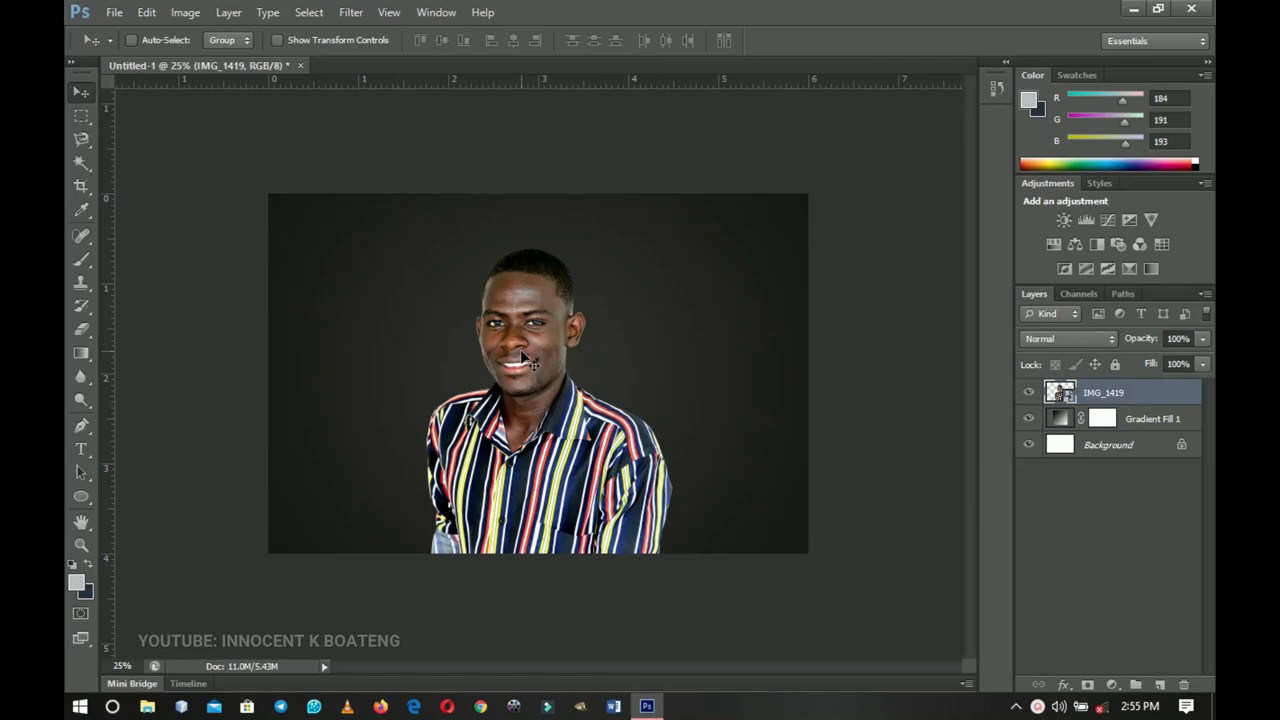
Draw a large black circle over the portrait with the Ellipse tool and centre it horizontally and vertically on the canvas
{"action": "left_click", "coordinate": [82, 499]}
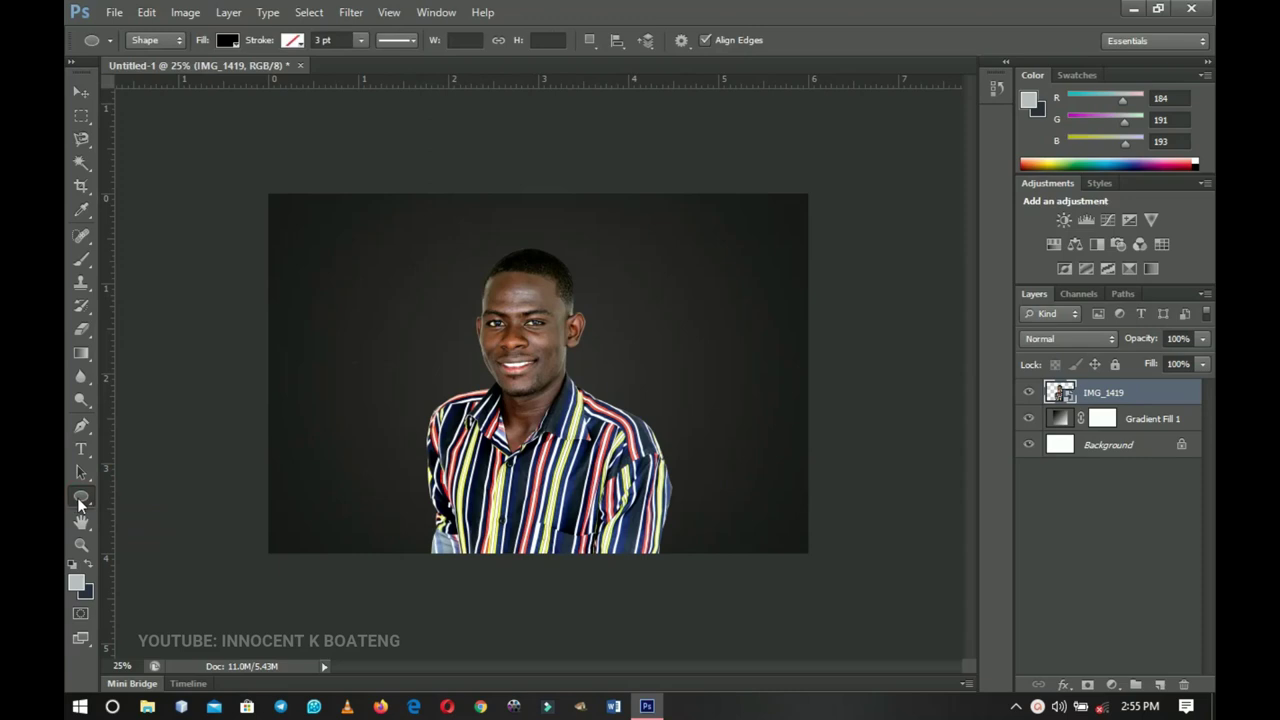
{"action": "left_click_drag", "start_coordinate": [424, 243], "coordinate": [706, 614]}
{"action": "key", "text": "v"}
{"action": "key", "text": "ctrl+a"}
{"action": "left_click", "coordinate": [441, 40]}
{"action": "left_click", "coordinate": [513, 40]}
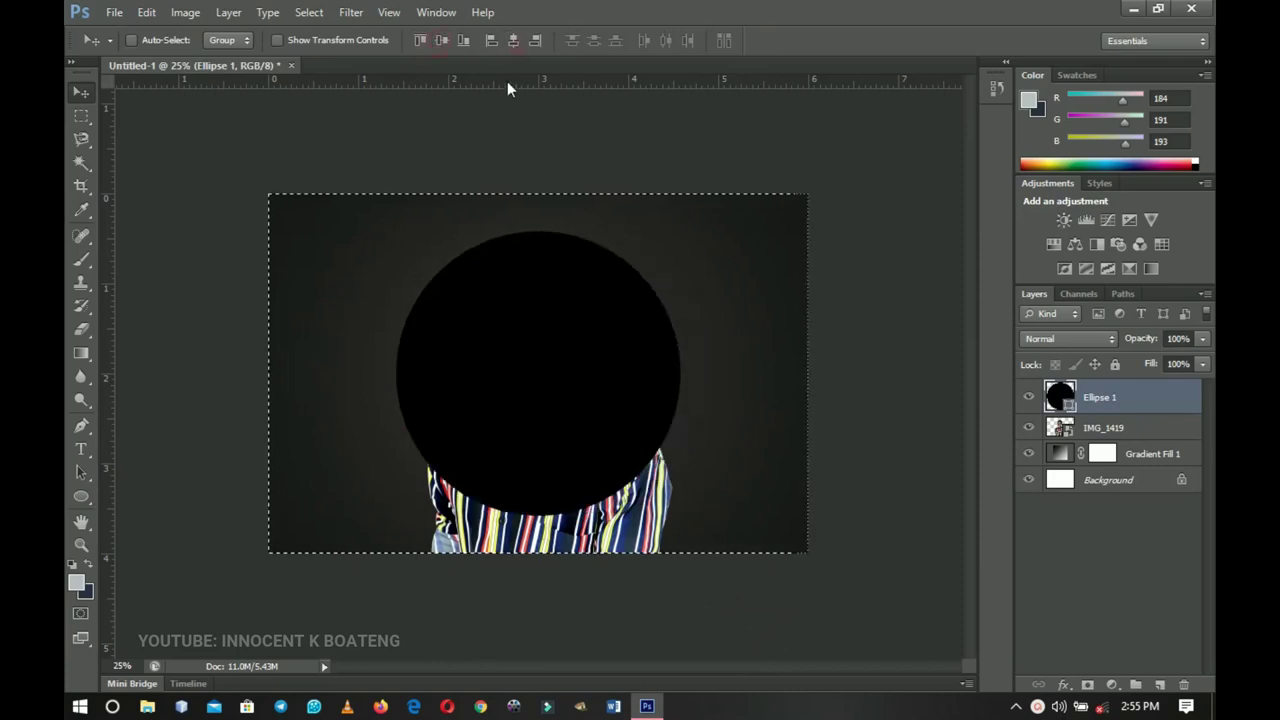
Change the circle's colour to white (ffffff) and set its layer Fill to 0%
{"action": "double_click", "coordinate": [1068, 403]}
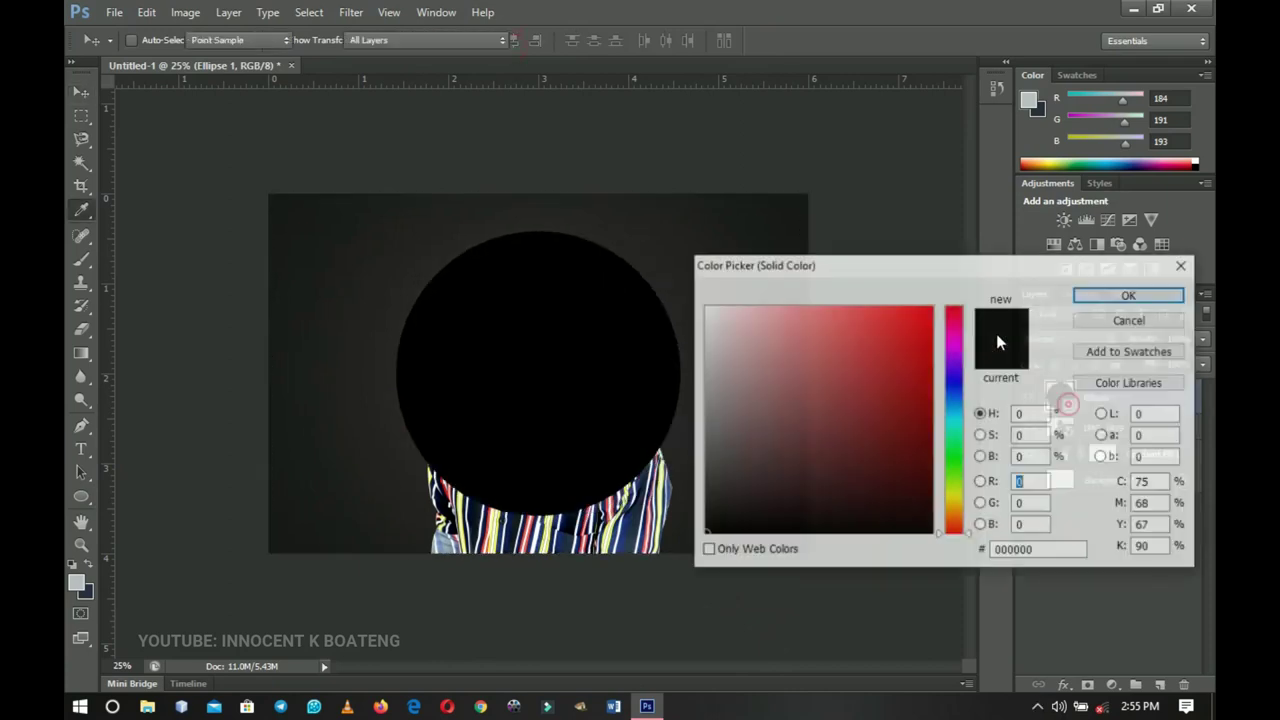
{"action": "left_click", "coordinate": [705, 307]}
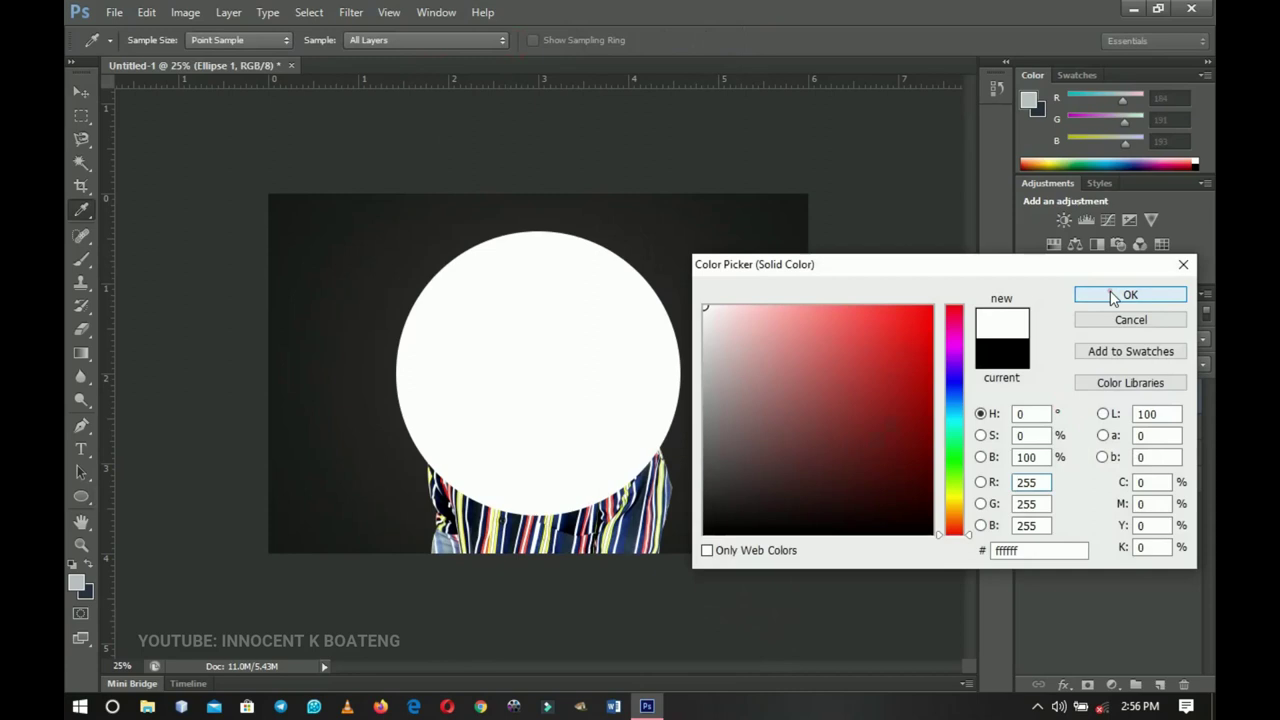
{"action": "left_click", "coordinate": [1118, 294]}
{"action": "left_click_drag", "start_coordinate": [1150, 366], "coordinate": [557, 380]}
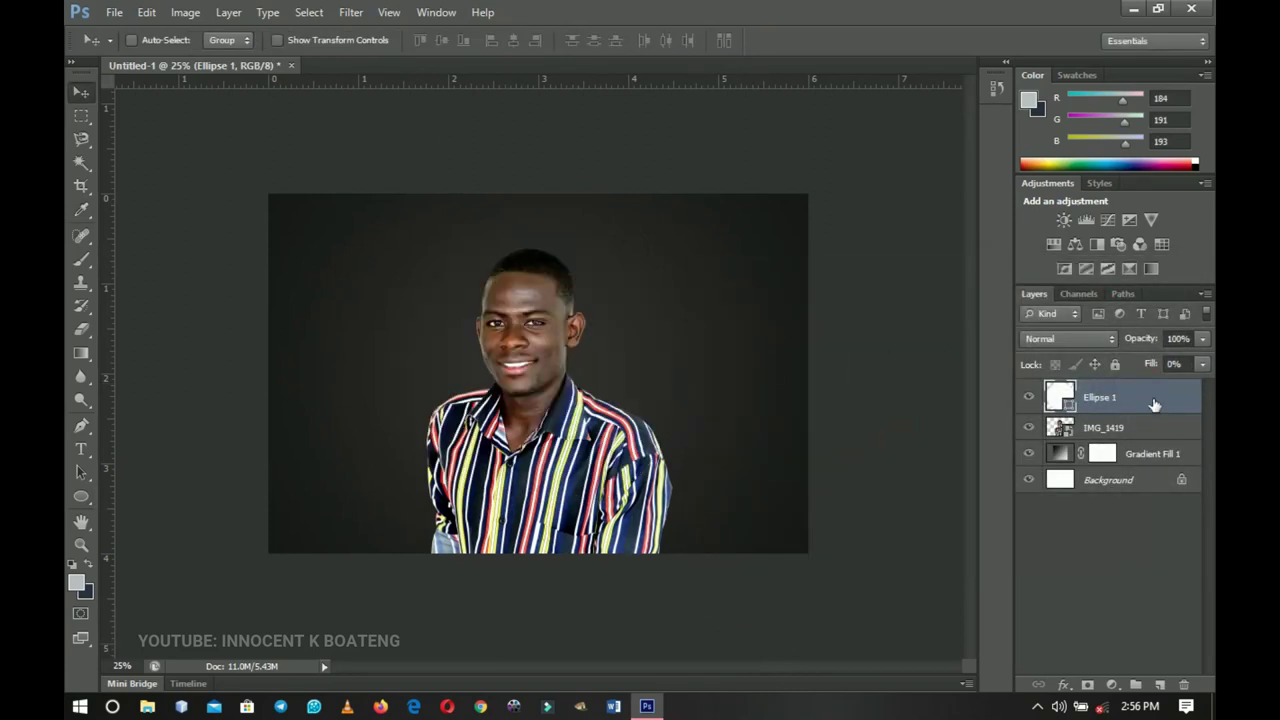
Give the circle a white (ffffff) outside Stroke layer style about 73 px wide
{"action": "right_click", "coordinate": [1154, 404]}
{"action": "left_click", "coordinate": [961, 89]}
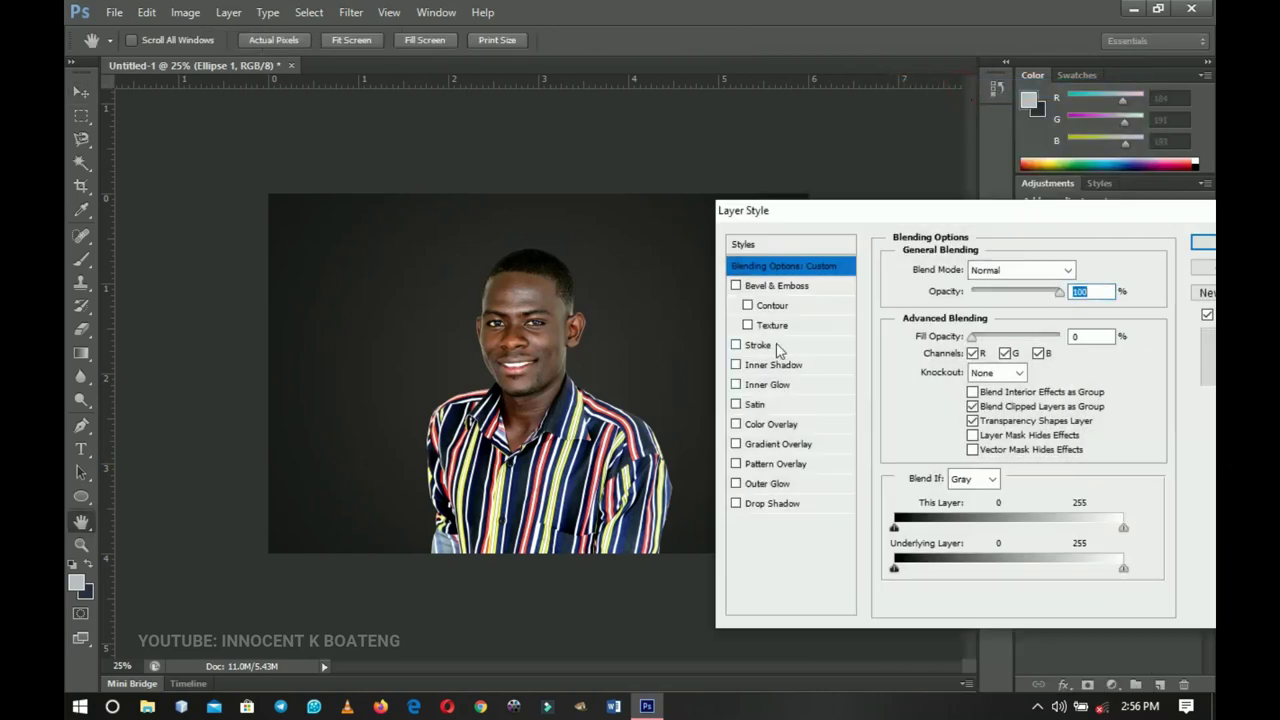
{"action": "left_click", "coordinate": [776, 349]}
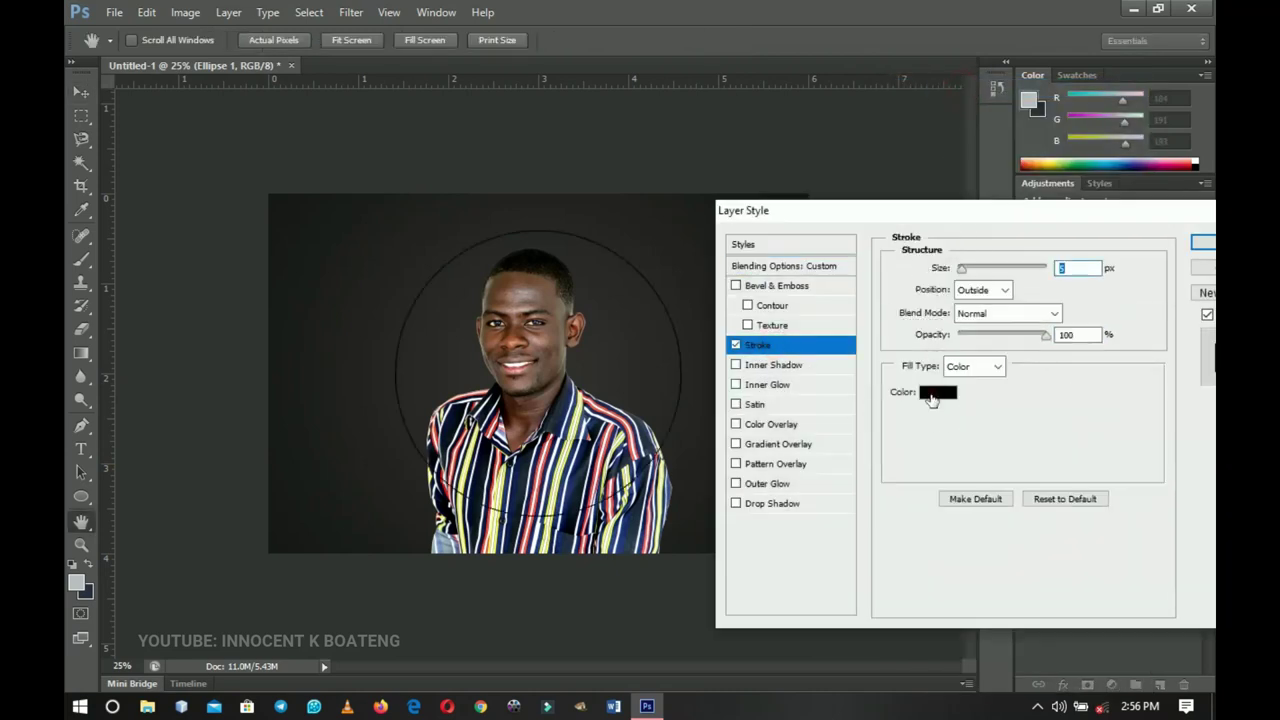
{"action": "left_click", "coordinate": [935, 392]}
{"action": "left_click_drag", "start_coordinate": [883, 311], "coordinate": [705, 306]}
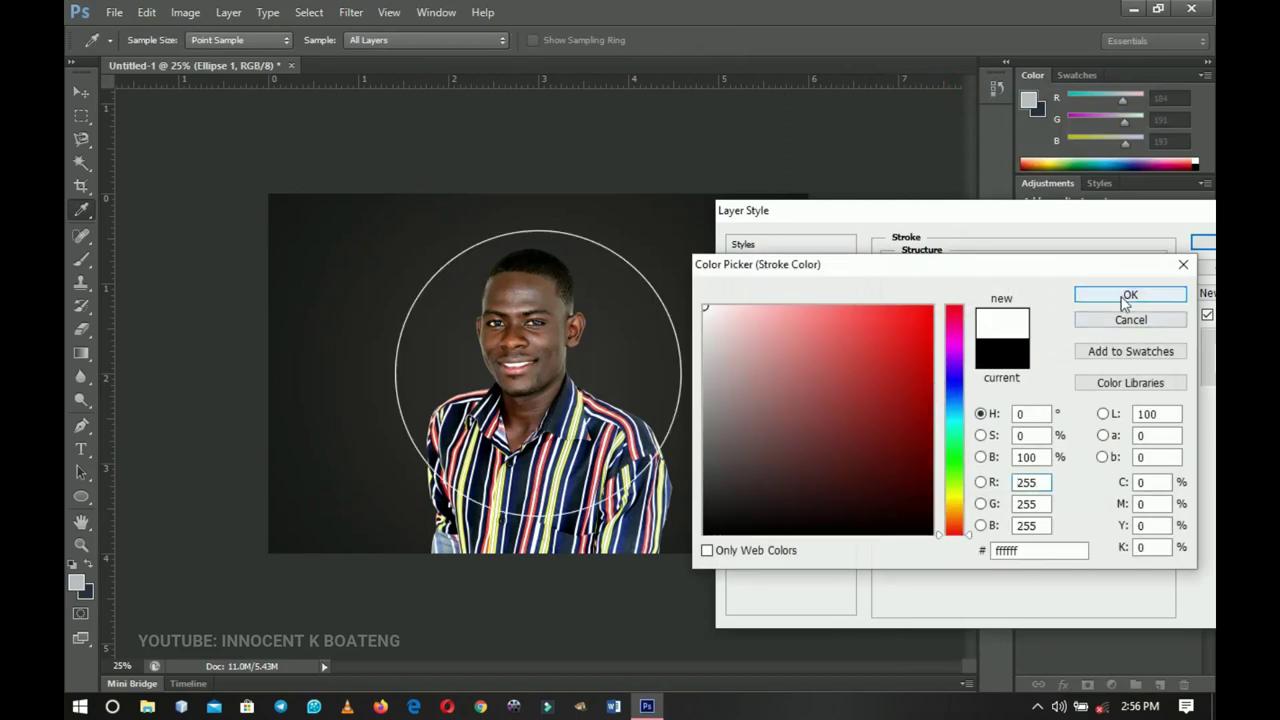
{"action": "left_click", "coordinate": [1120, 296]}
{"action": "left_click_drag", "start_coordinate": [962, 269], "coordinate": [990, 276]}
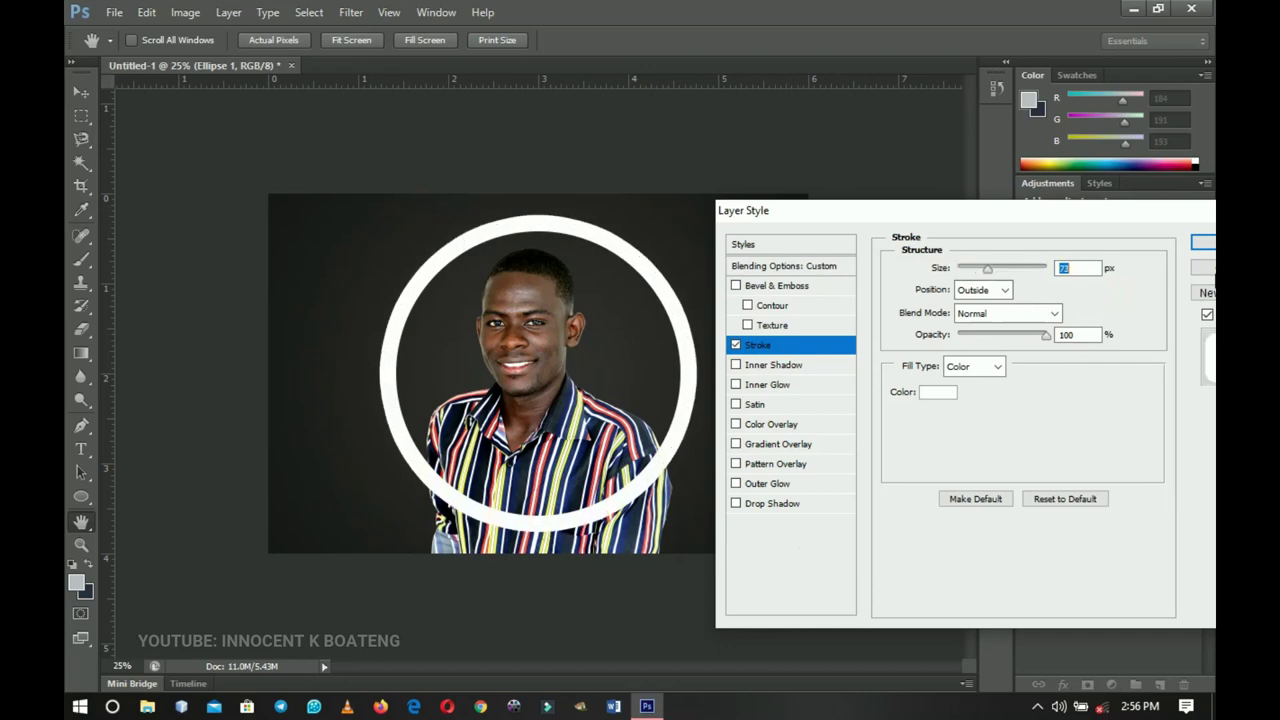
{"action": "left_click", "coordinate": [1203, 244]}
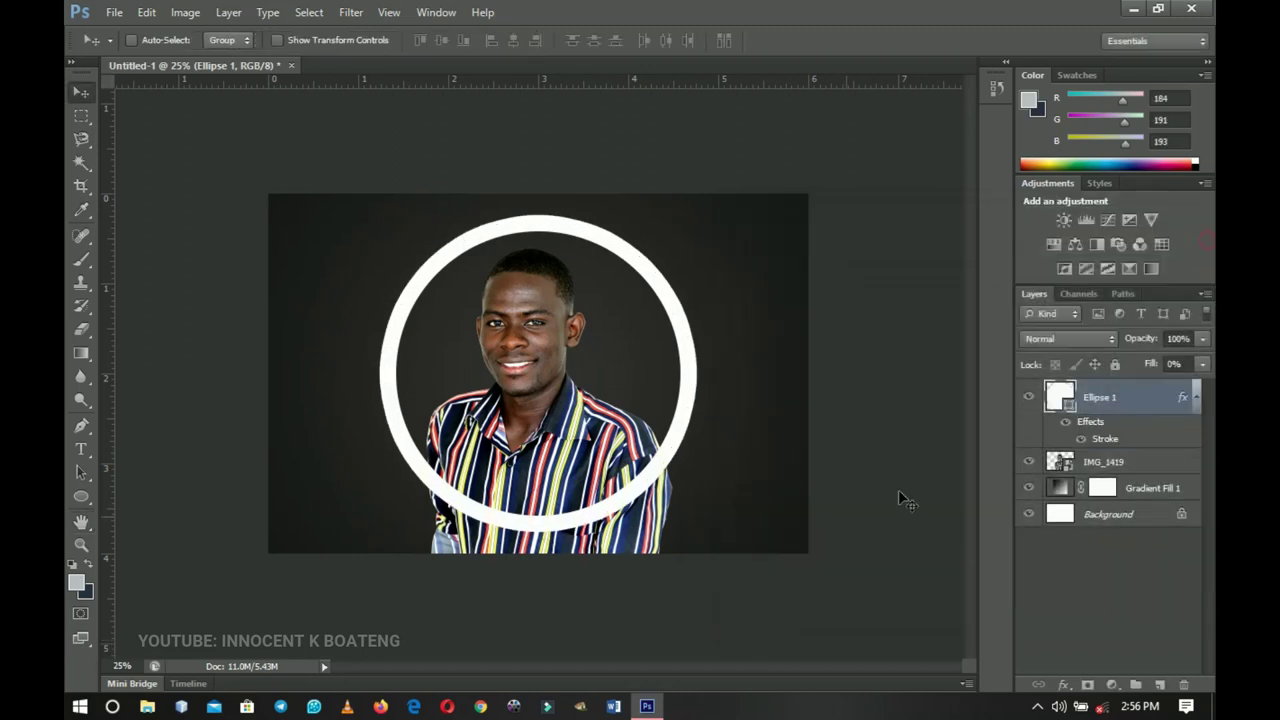
Collapse the circle layer's effects list and move the ring down so its lower edge meets the canvas bottom
{"action": "left_click", "coordinate": [1197, 398]}
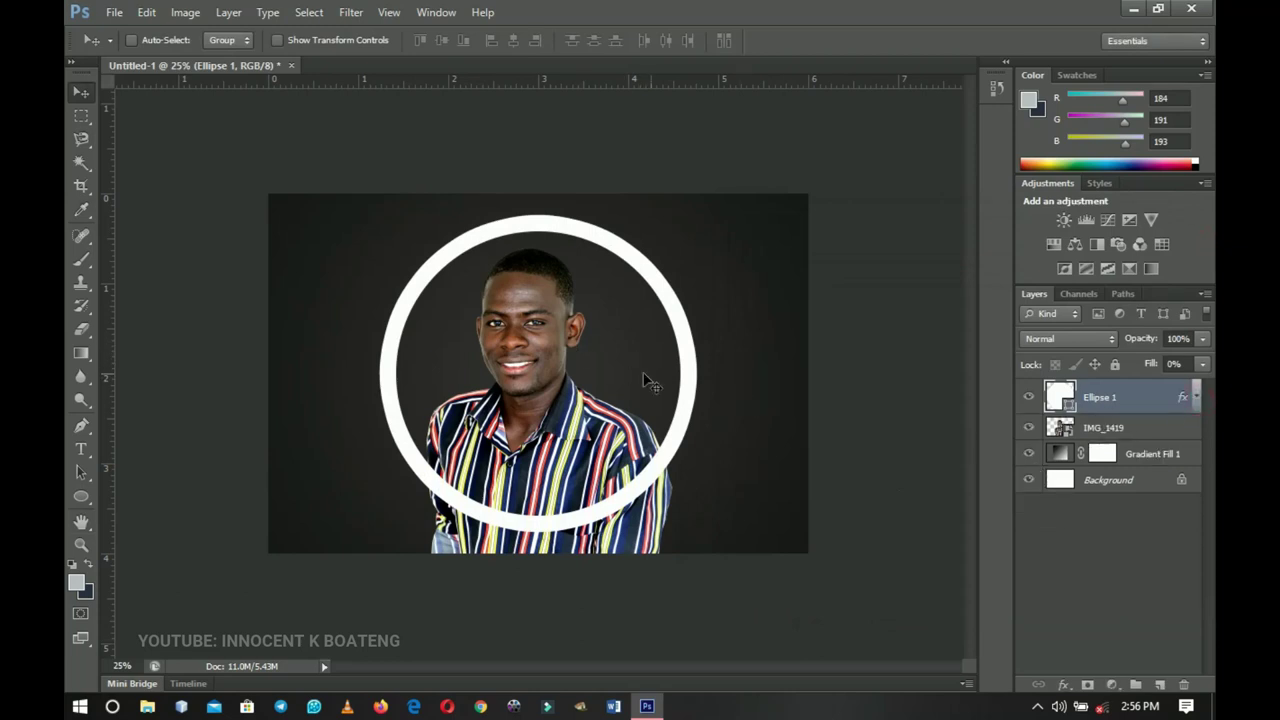
{"action": "left_click_drag", "start_coordinate": [675, 343], "coordinate": [660, 380]}
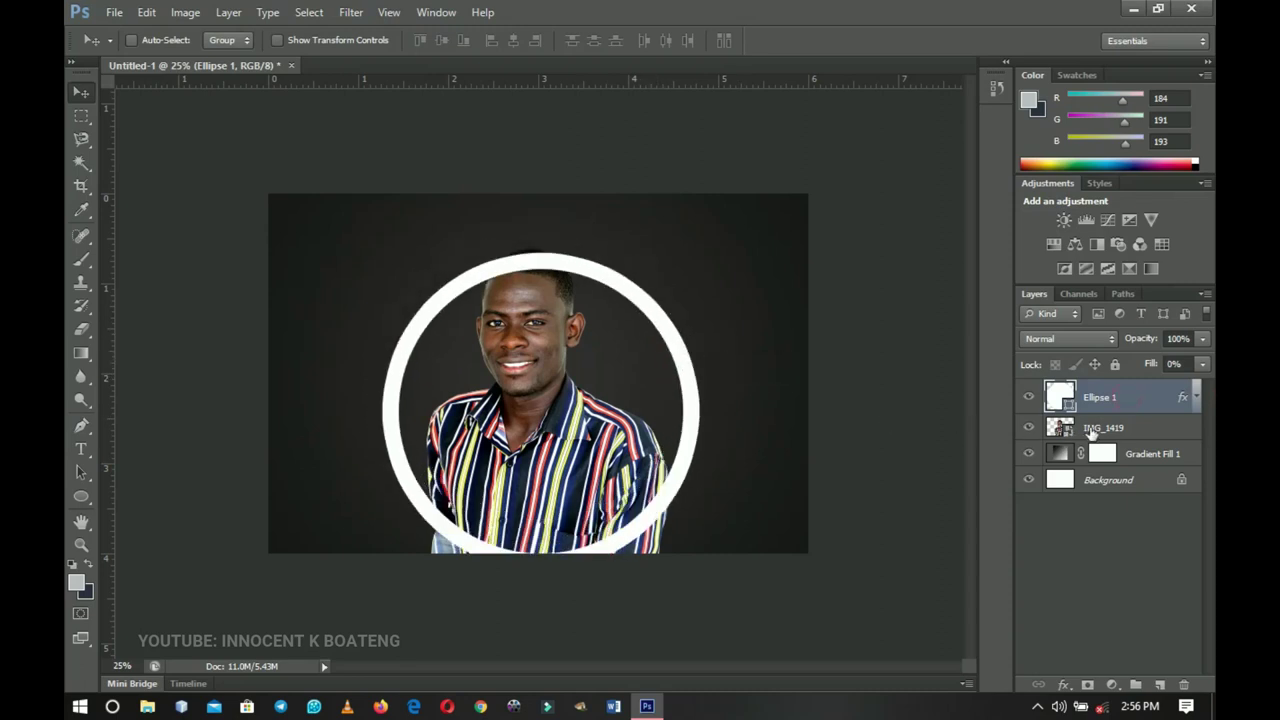
Try the IMG_1419 layer above the Ellipse 1 ring, and return the ring to the top of the layer stack
{"action": "left_click", "coordinate": [1090, 429]}
{"action": "left_click_drag", "start_coordinate": [1114, 432], "coordinate": [1105, 386]}
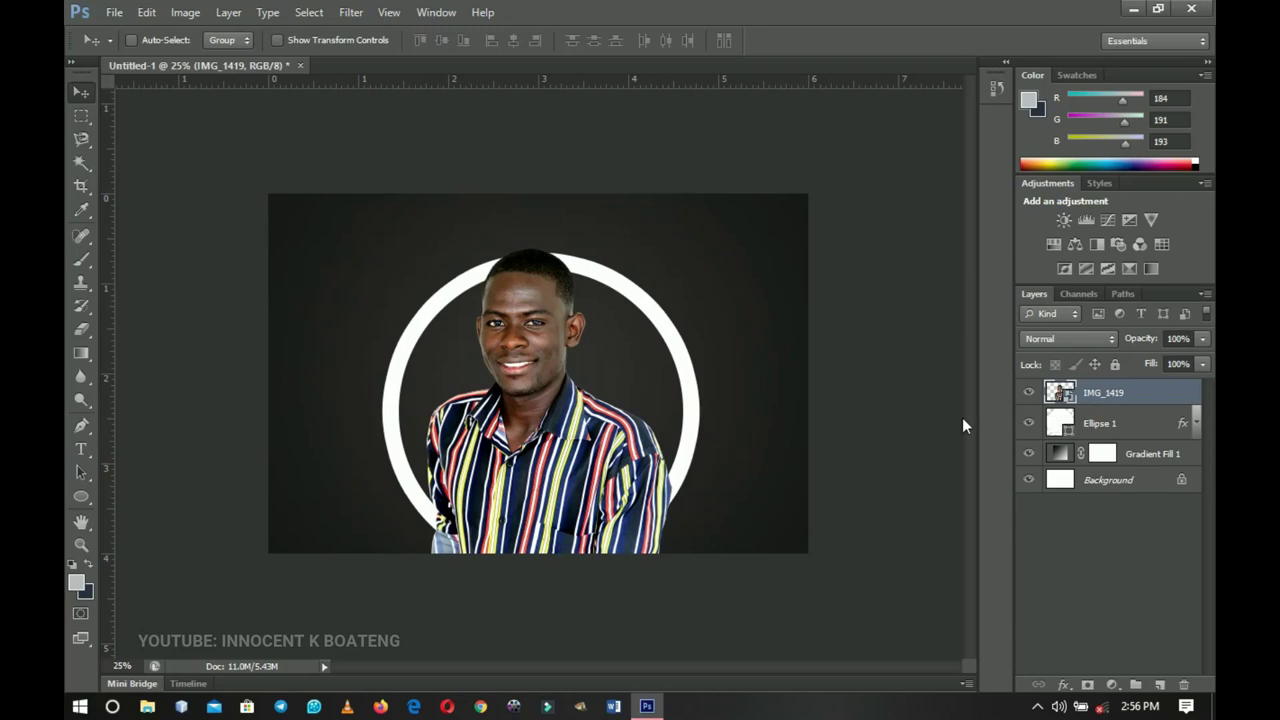
{"action": "left_click", "coordinate": [1119, 430]}
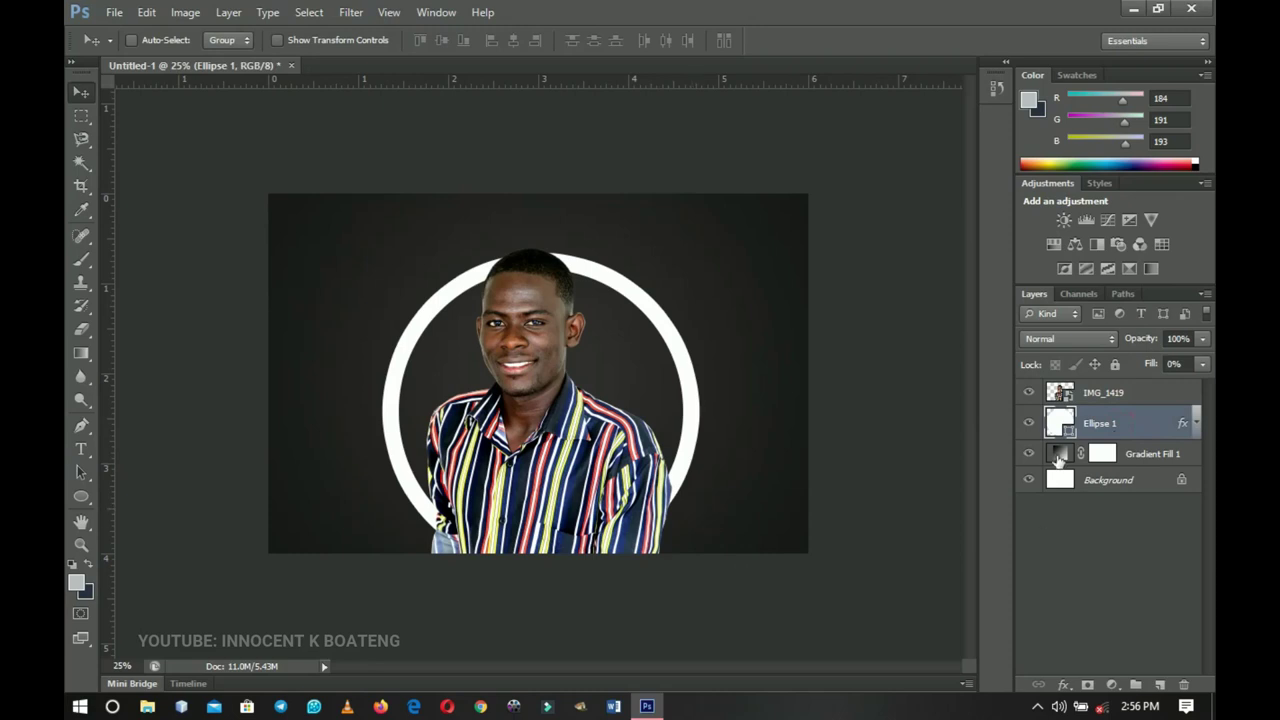
{"action": "left_click_drag", "start_coordinate": [1100, 432], "coordinate": [1106, 384]}
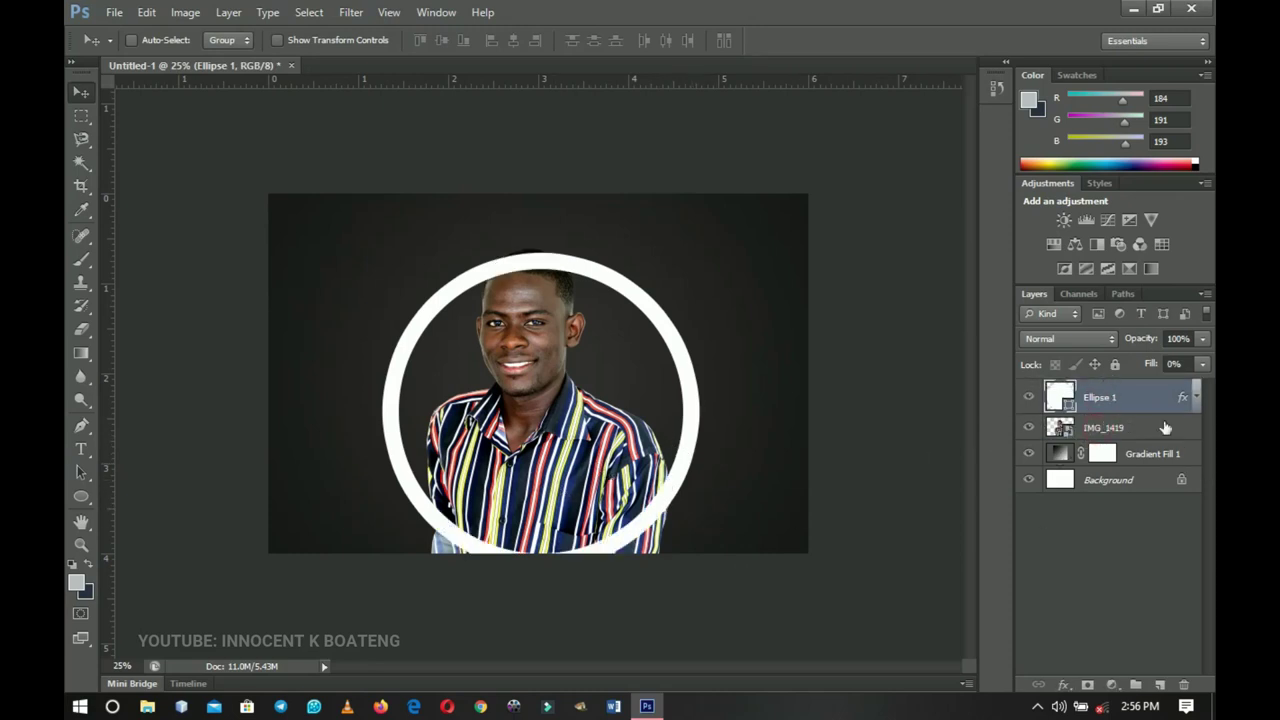
Enlarge the IMG_1419 portrait to 6.98% about its centre so the head rises above the ring
{"action": "left_click", "coordinate": [1165, 427]}
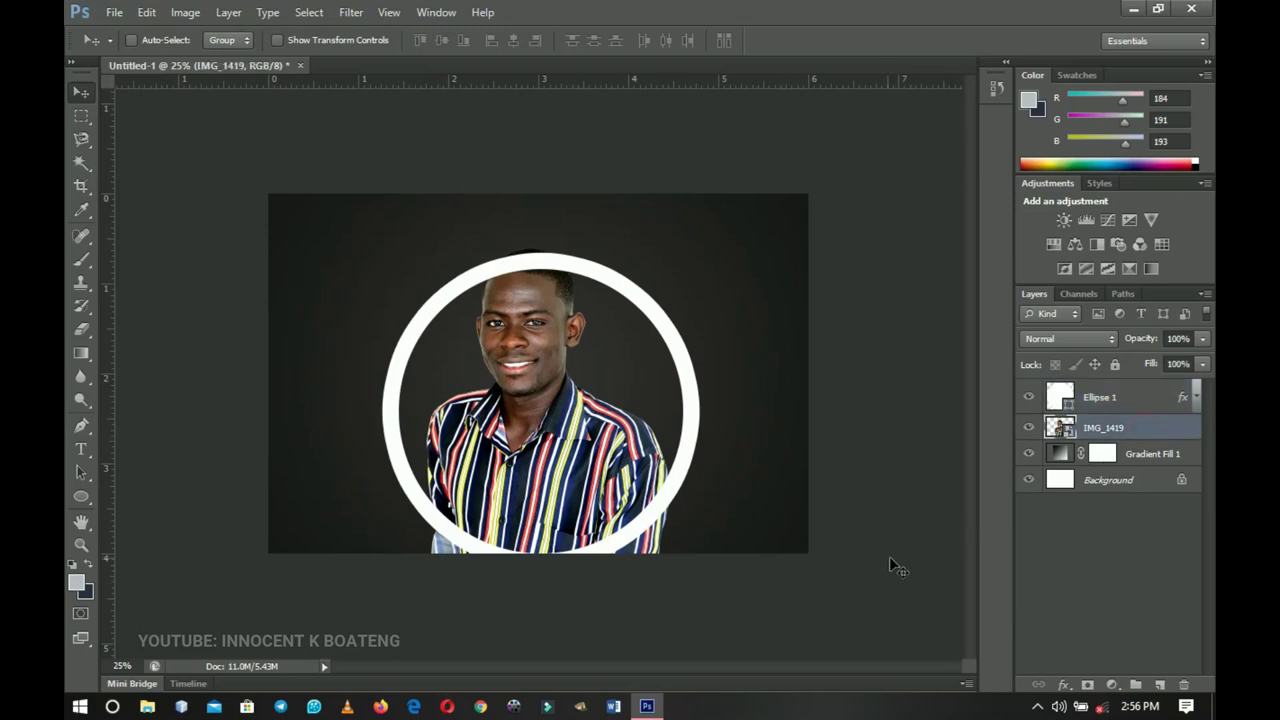
{"action": "key", "text": "ctrl+t"}
{"action": "left_click_drag", "start_coordinate": [677, 172], "coordinate": [704, 158]}
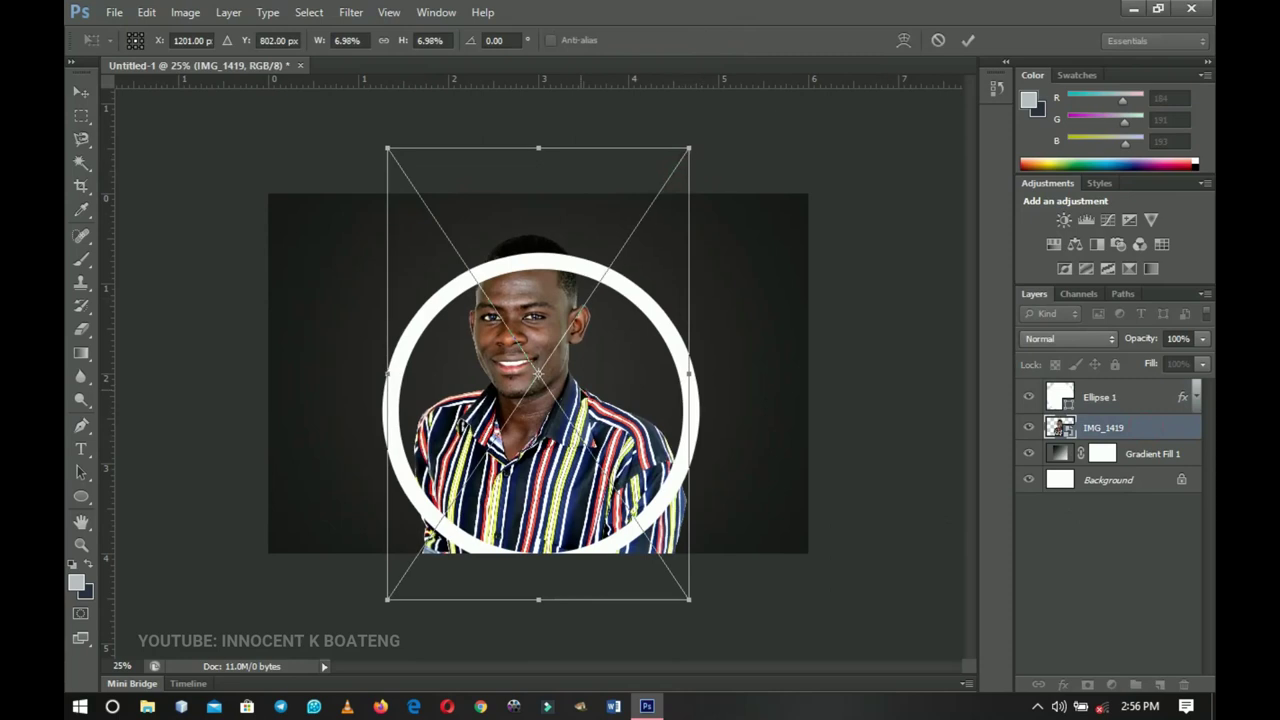
{"action": "key", "text": "Return"}
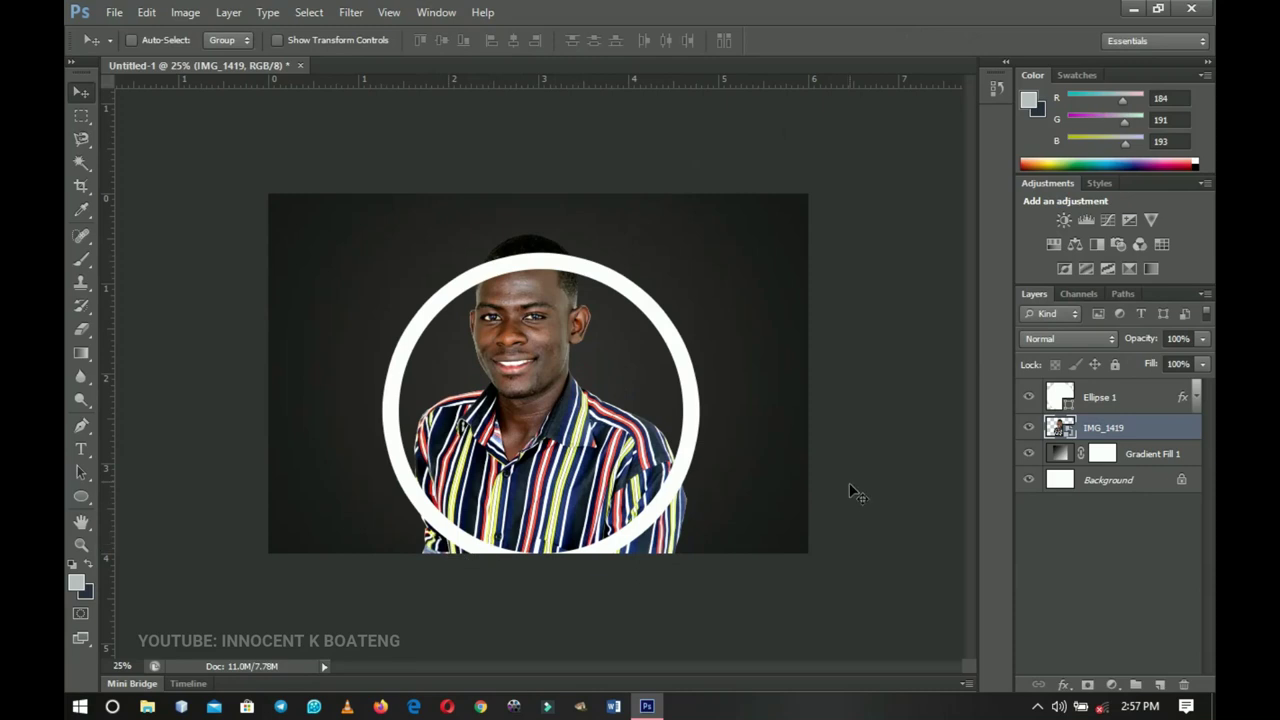
Rasterize the layer style of the Ellipse 1 ring and add a layer mask to that layer
{"action": "left_click", "coordinate": [1110, 403]}
{"action": "right_click", "coordinate": [1110, 403]}
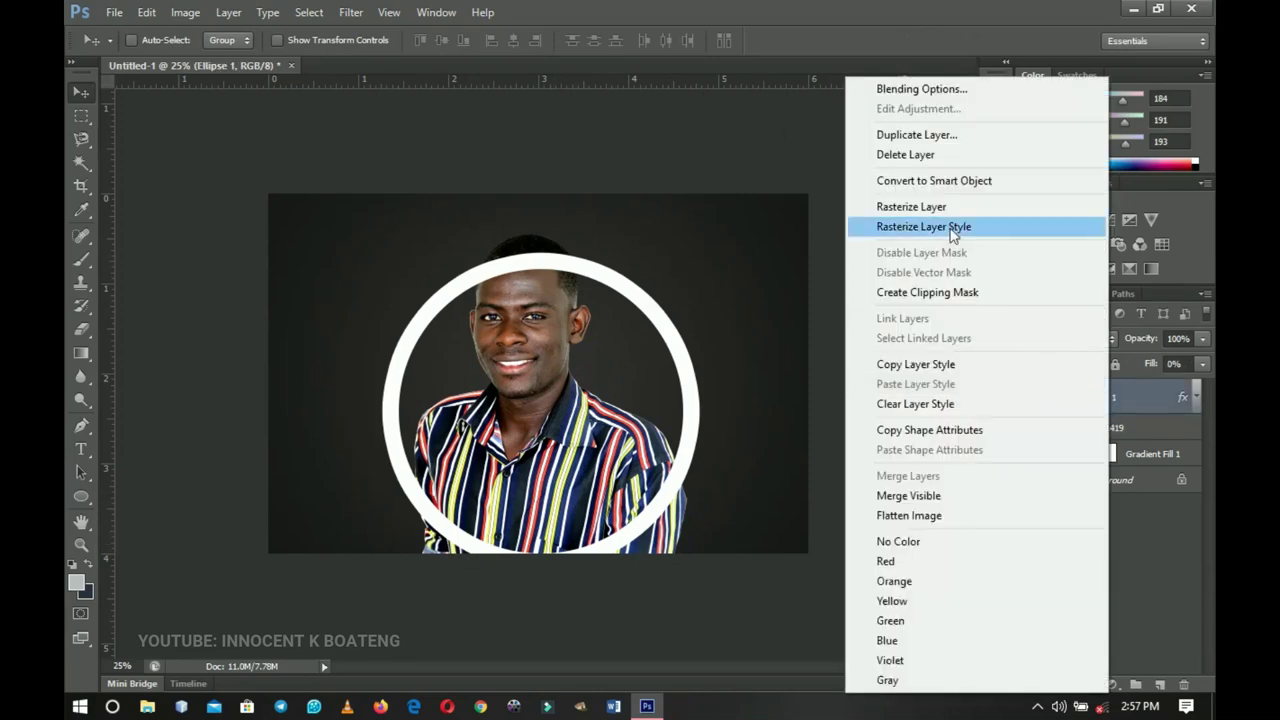
{"action": "left_click", "coordinate": [952, 232]}
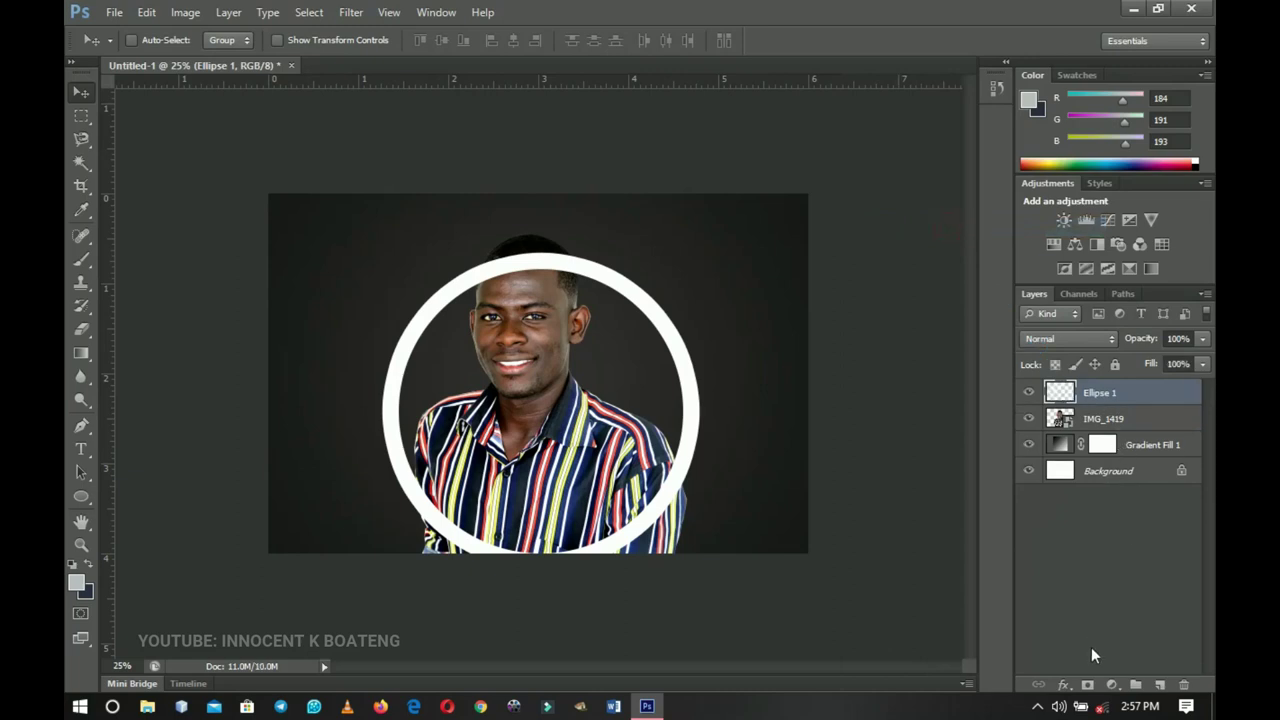
{"action": "left_click", "coordinate": [1088, 686]}
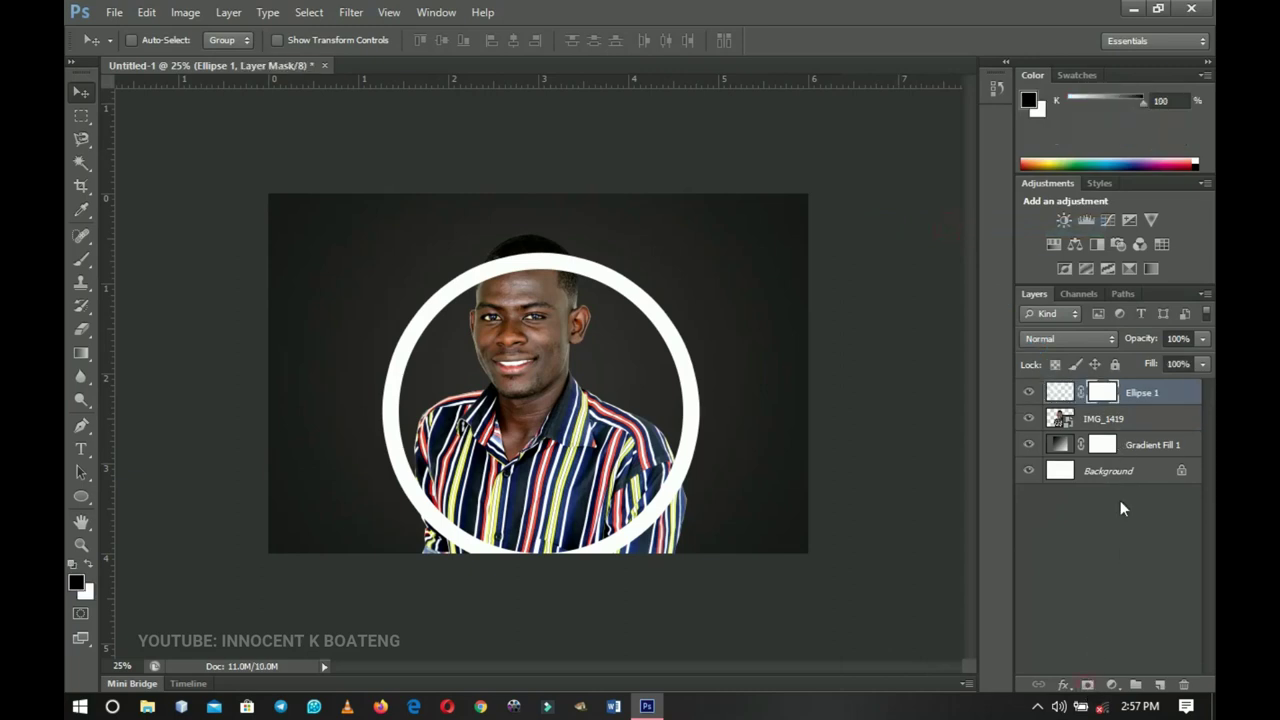
Load the IMG_1419 outline as a selection and brush black on the Ellipse 1 mask where the ring crosses the man's head
{"action": "left_click", "coordinate": [1058, 420], "text": "ctrl"}
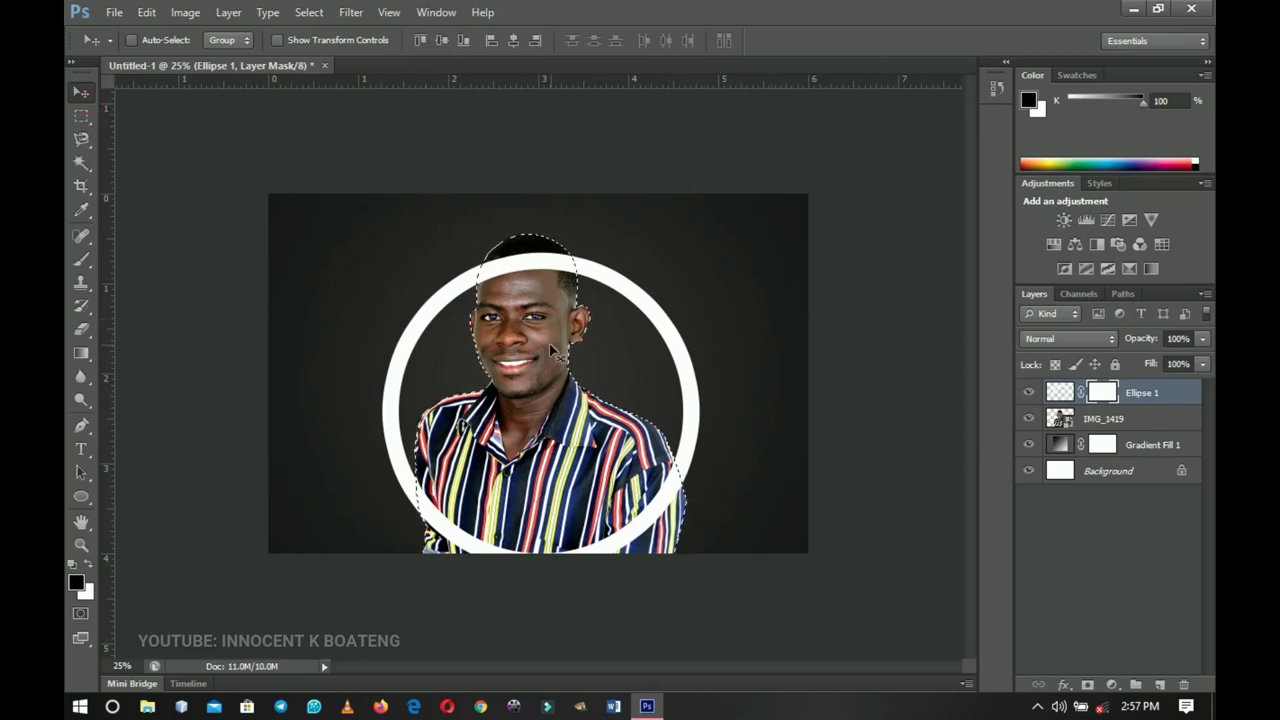
{"action": "key", "text": "b"}
{"action": "key", "text": "bracketright"}
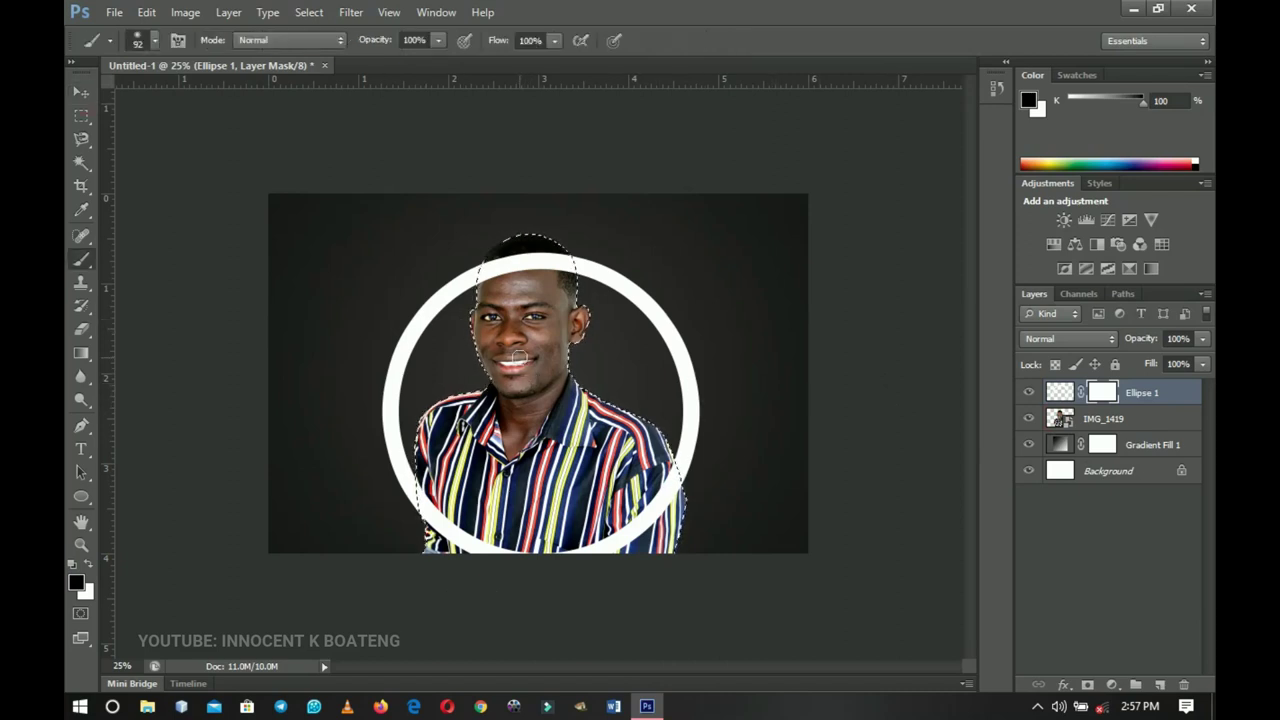
{"action": "key", "text": "z"}
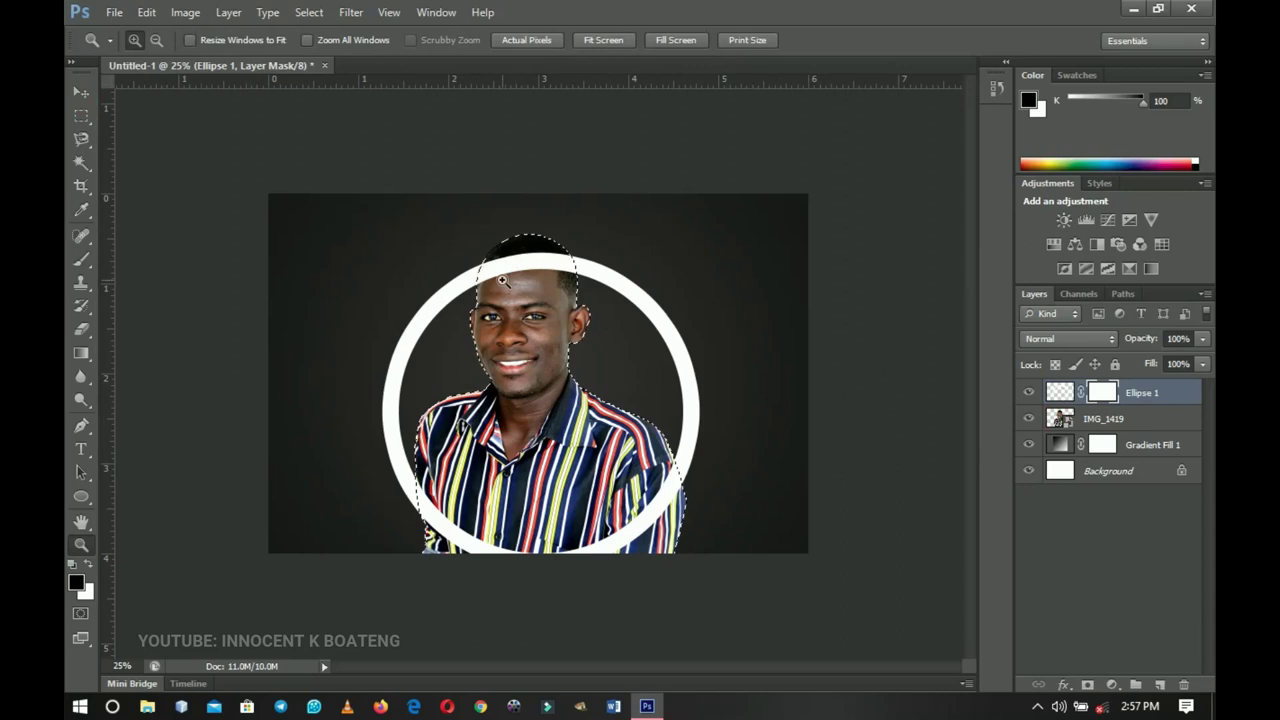
{"action": "left_click", "coordinate": [508, 256]}
{"action": "left_click", "coordinate": [508, 256]}
{"action": "key", "text": "b"}
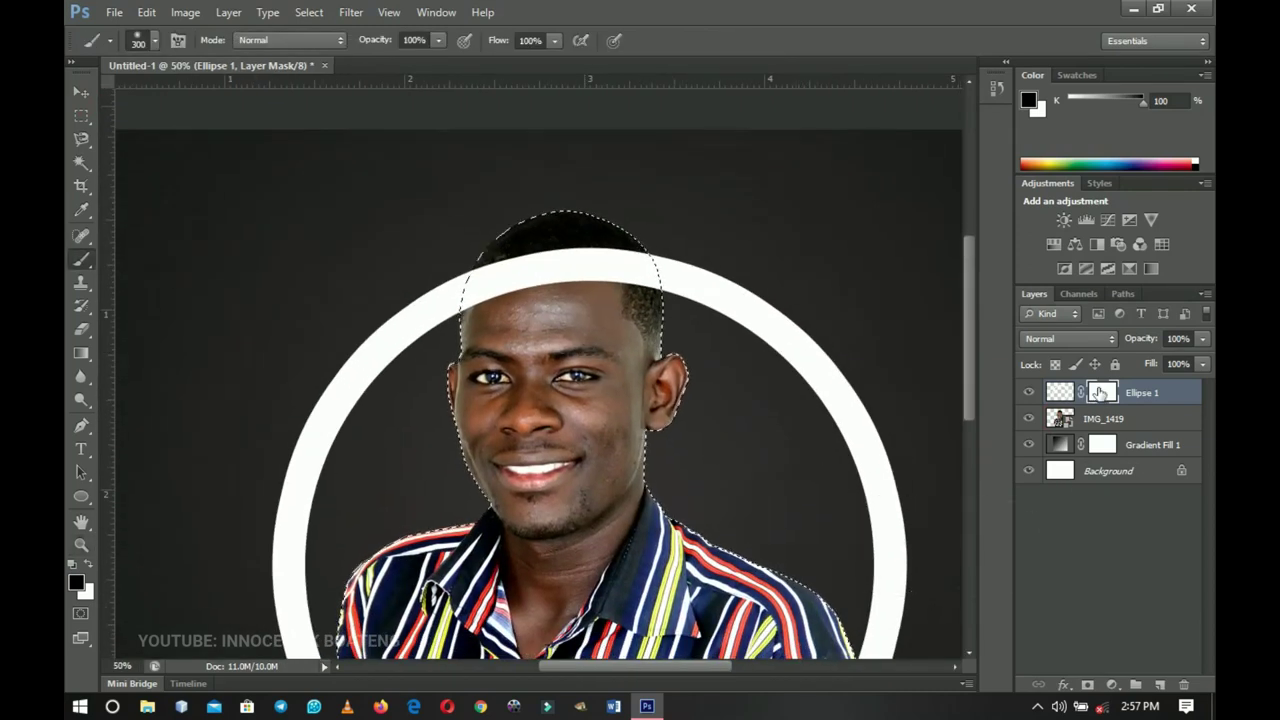
{"action": "scroll", "coordinate": [766, 386], "scroll_direction": "down", "scroll_amount": 1}
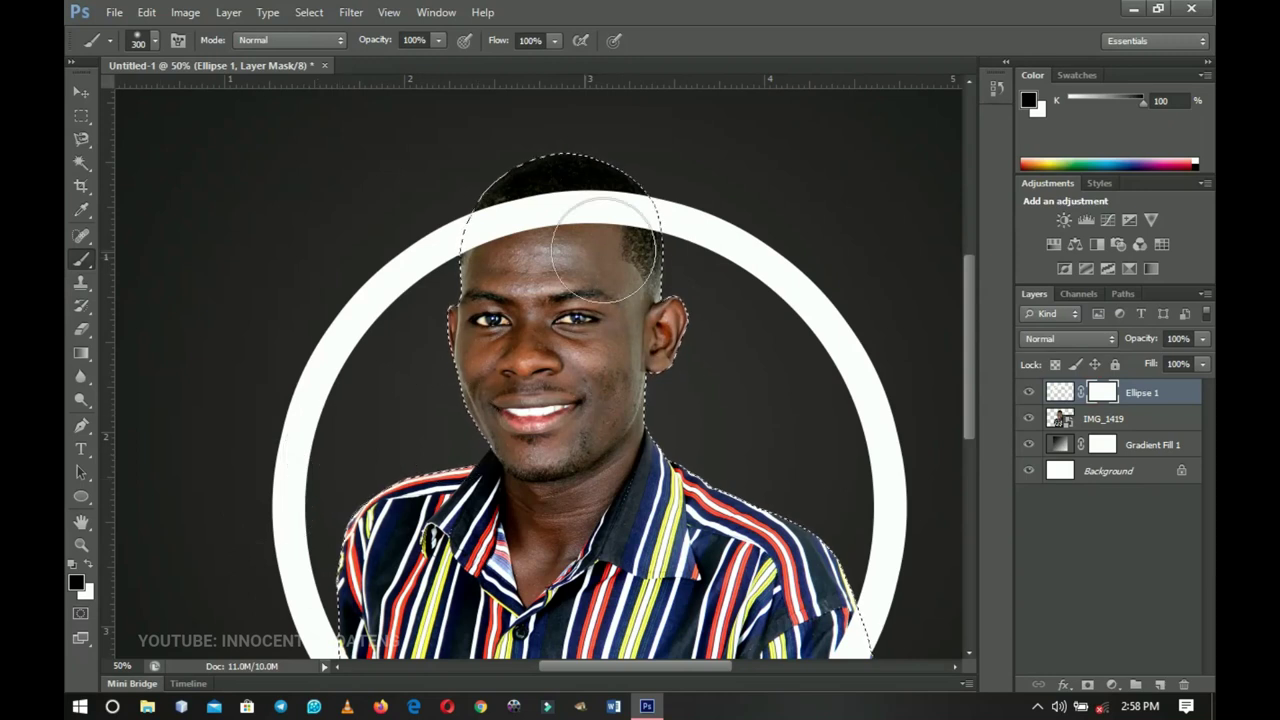
{"action": "mouse_move", "coordinate": [606, 245]}
{"action": "left_mouse_down"}
{"action": "mouse_move", "coordinate": [640, 221]}
{"action": "mouse_move", "coordinate": [638, 195]}
{"action": "mouse_move", "coordinate": [475, 240]}
{"action": "left_mouse_up"}
{"action": "scroll", "coordinate": [547, 215], "scroll_direction": "down", "scroll_amount": 5}
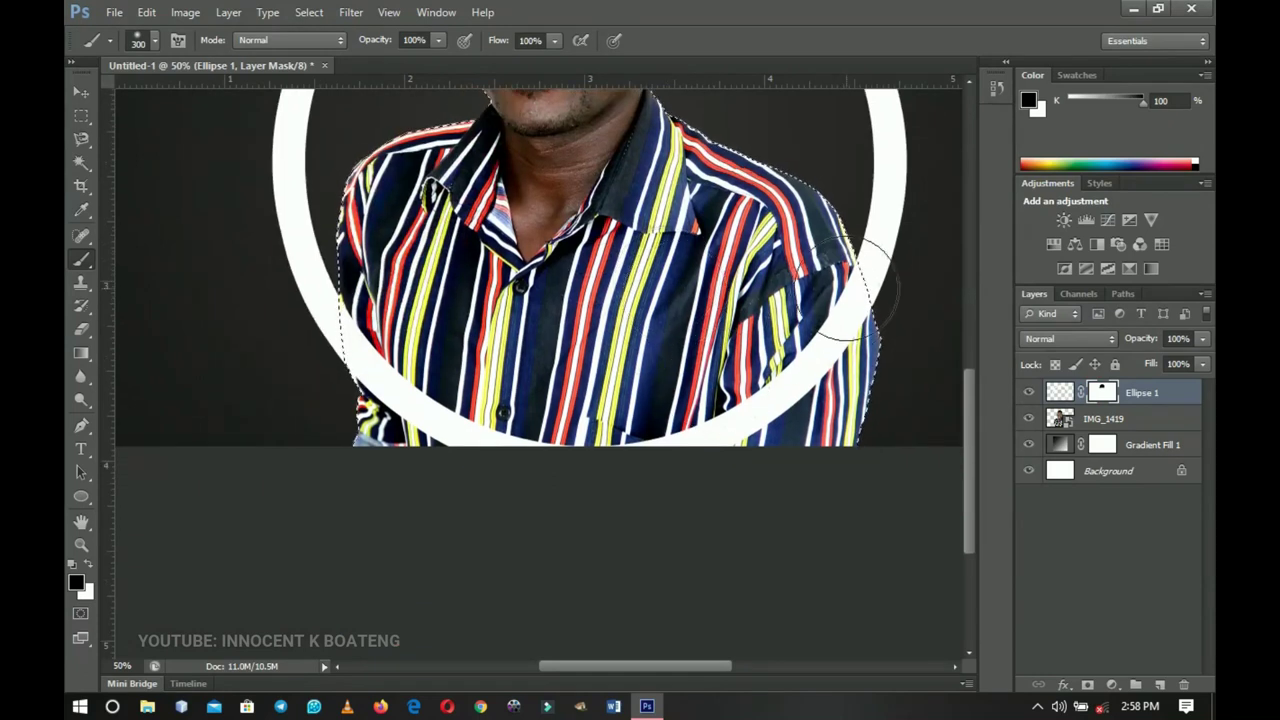
{"action": "scroll", "coordinate": [772, 410], "scroll_direction": "up", "scroll_amount": 5}
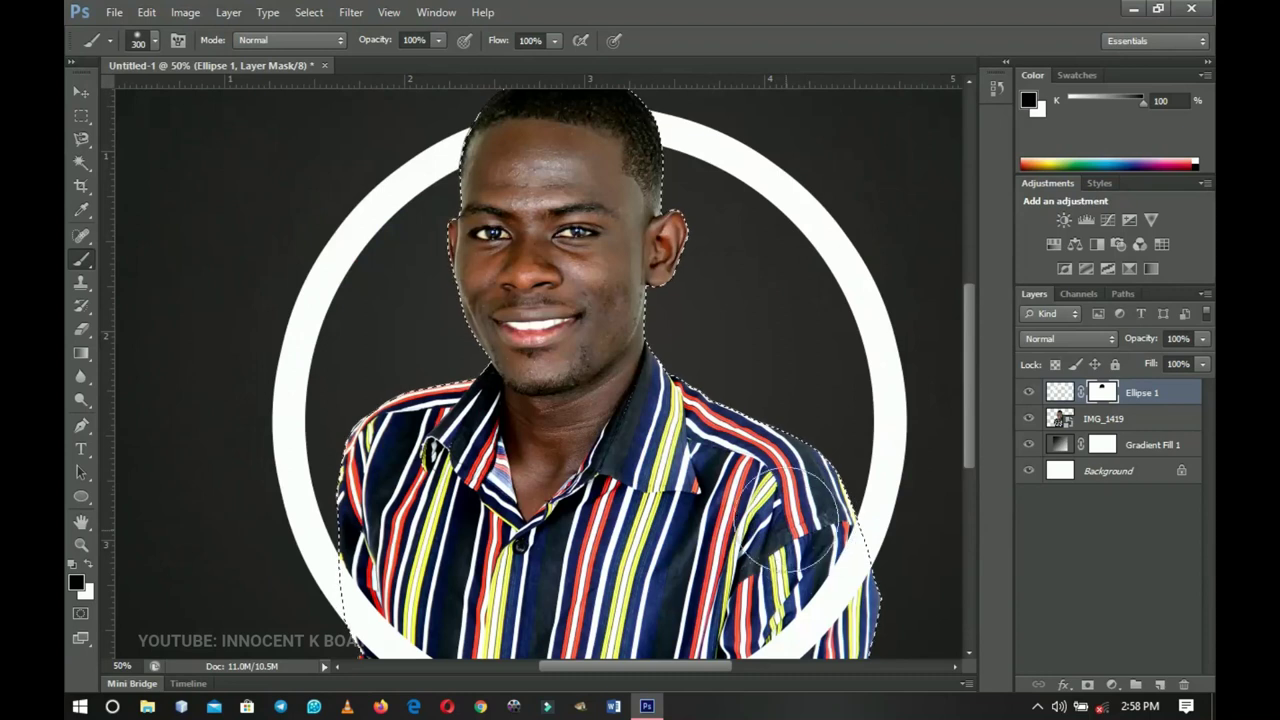
{"action": "scroll", "coordinate": [803, 510], "scroll_direction": "up", "scroll_amount": 1}
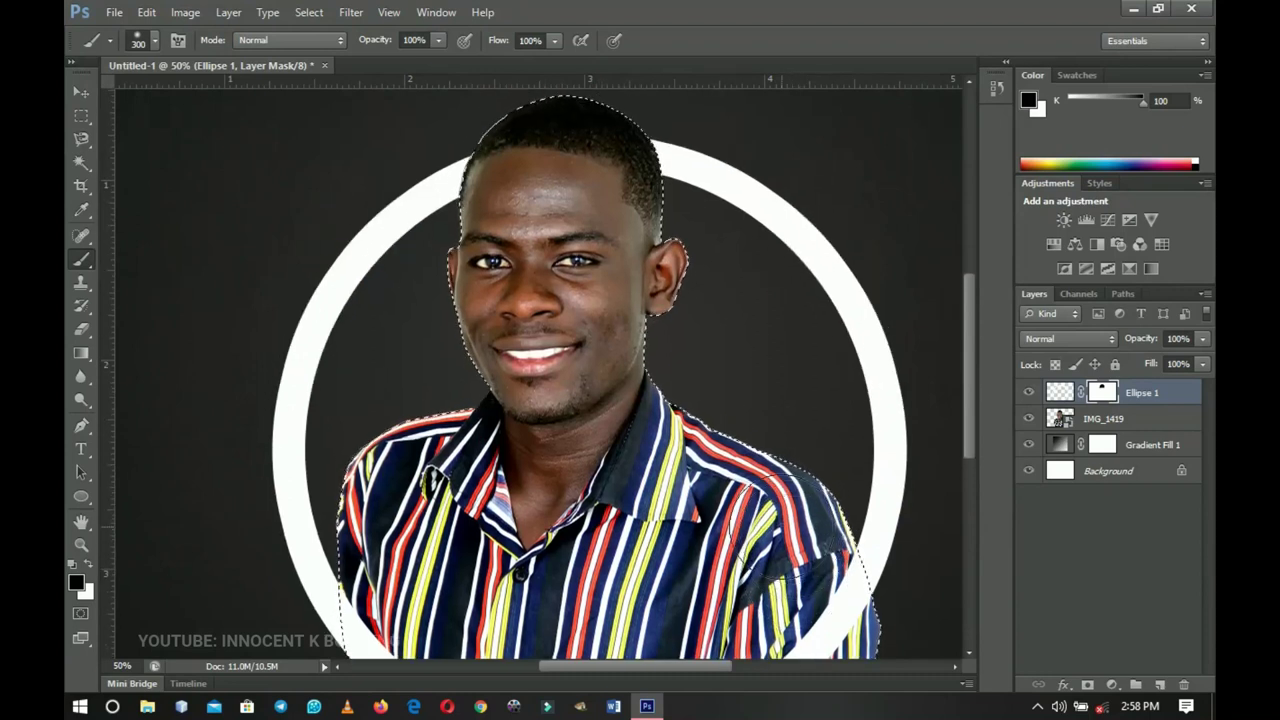
Clear the selection and toggle the IMG_1419 layer's visibility to check the pop-out through the ring
{"action": "key", "text": "ctrl+d"}
{"action": "key", "text": "z"}
{"action": "left_click", "coordinate": [745, 447], "text": "alt"}
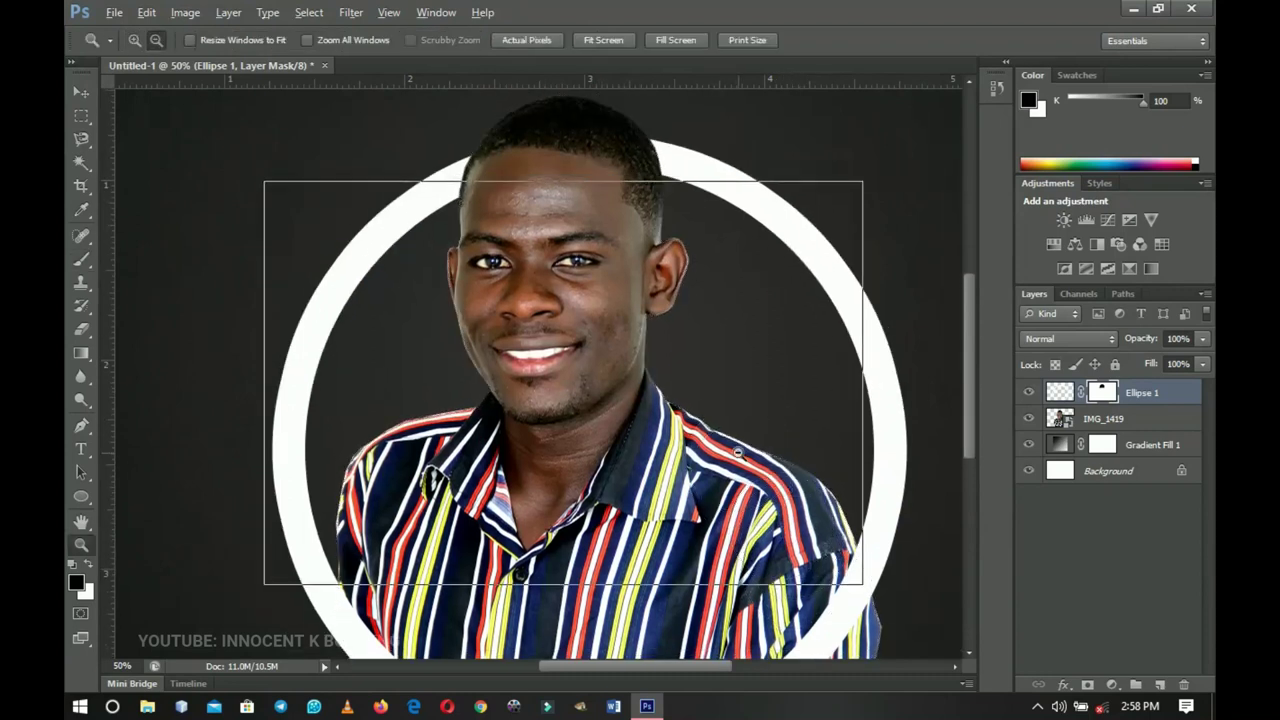
{"action": "left_click", "coordinate": [1028, 418]}
{"action": "left_click", "coordinate": [1028, 418]}
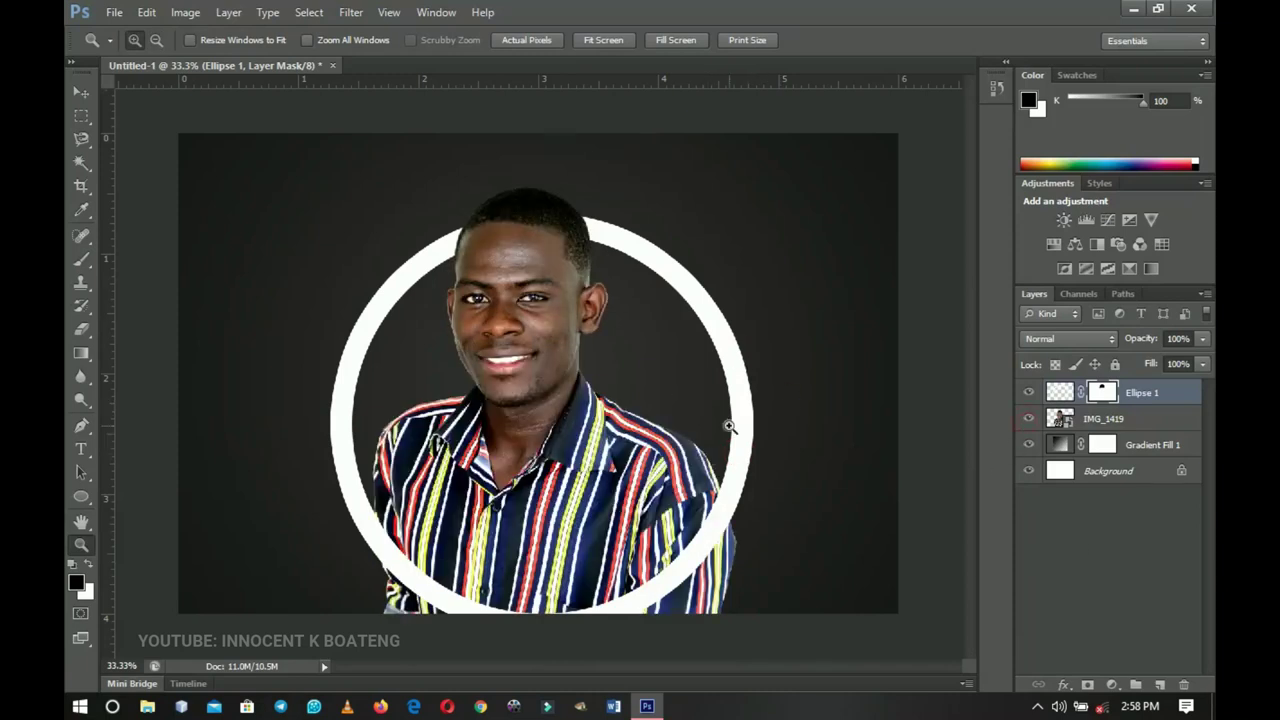
Delete the Ellipse 1 ring layer and add the text "6" over the portrait in white Poppins Medium at 176.87 pt
{"action": "key", "text": "v"}
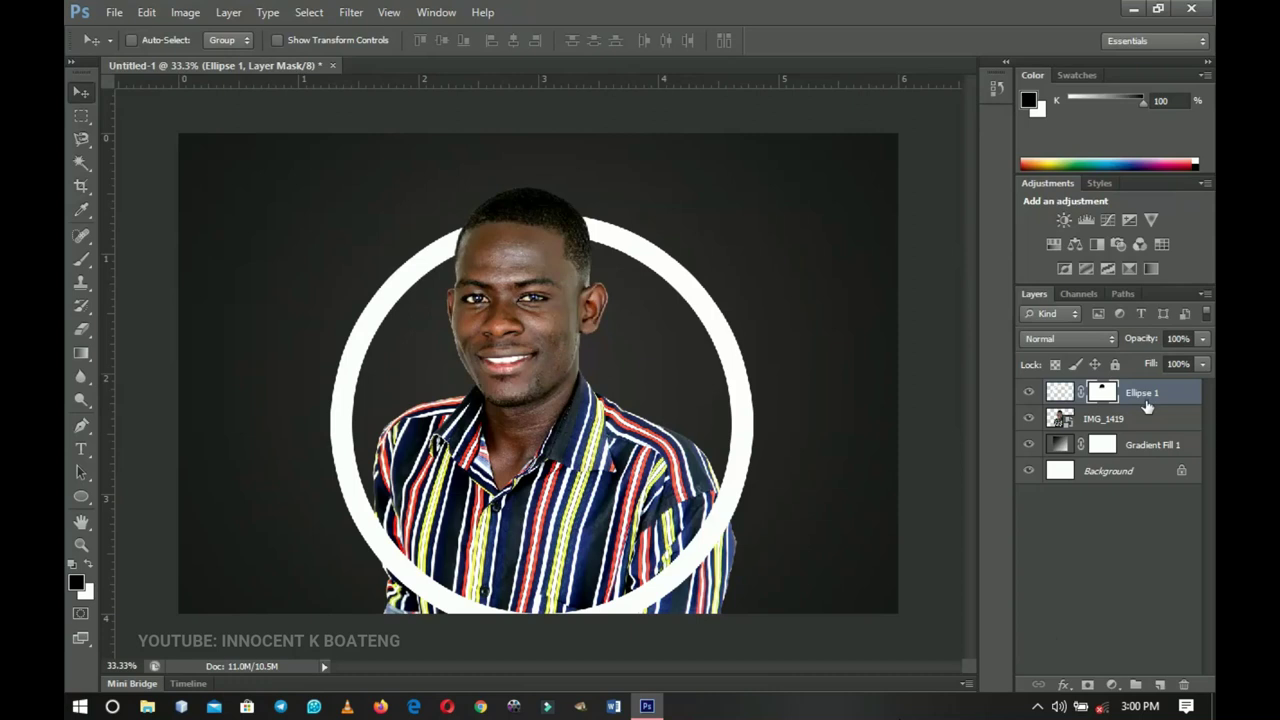
{"action": "key", "text": "Delete"}
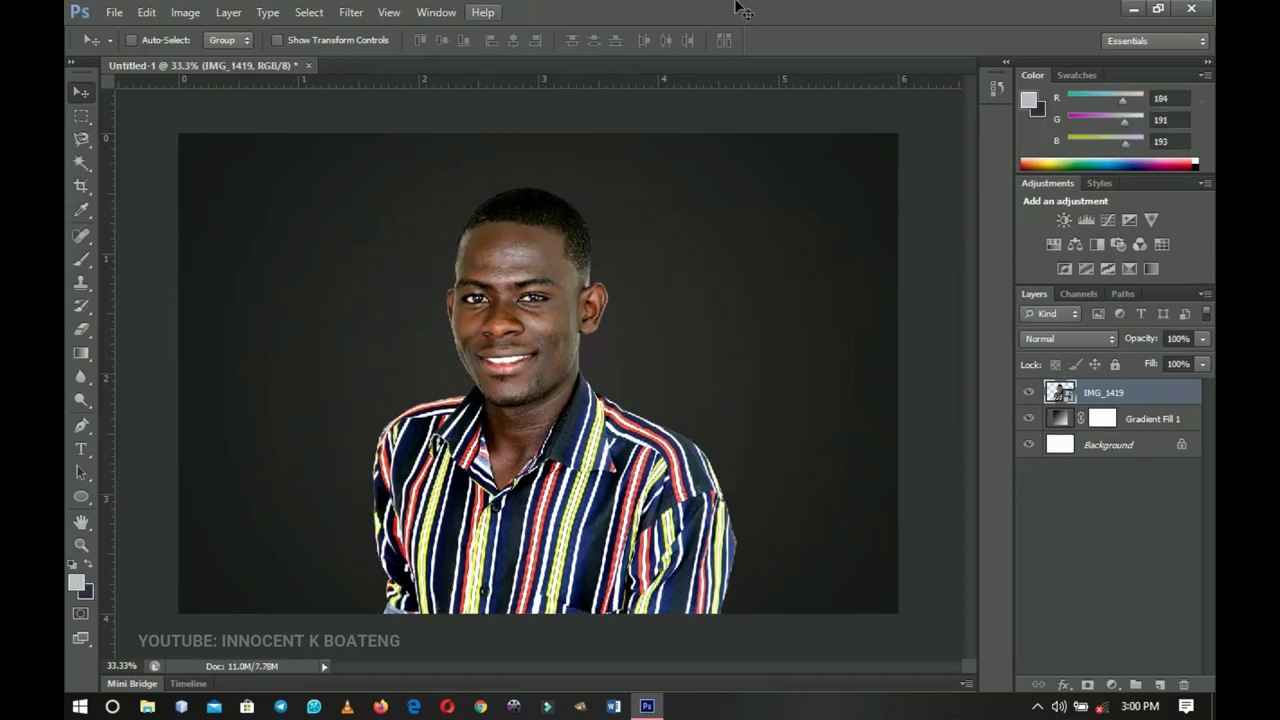
{"action": "key", "text": "v"}
{"action": "key", "text": "t"}
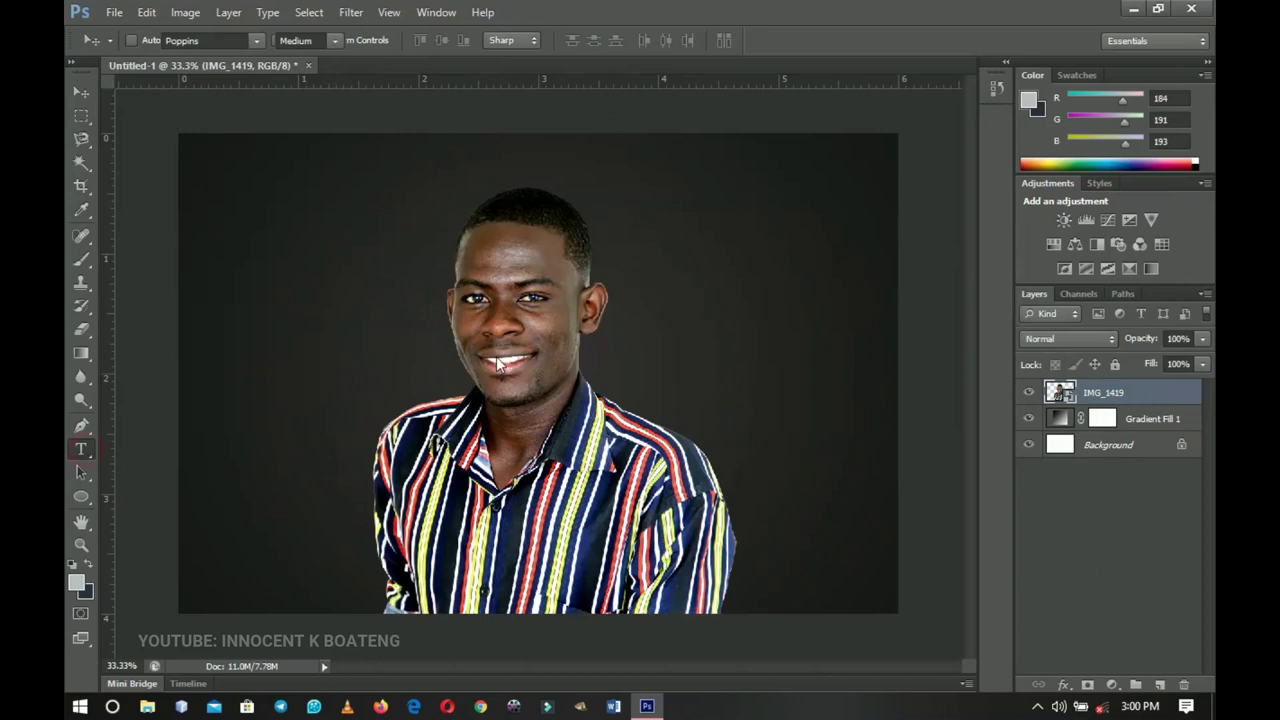
{"action": "left_click", "coordinate": [468, 375]}
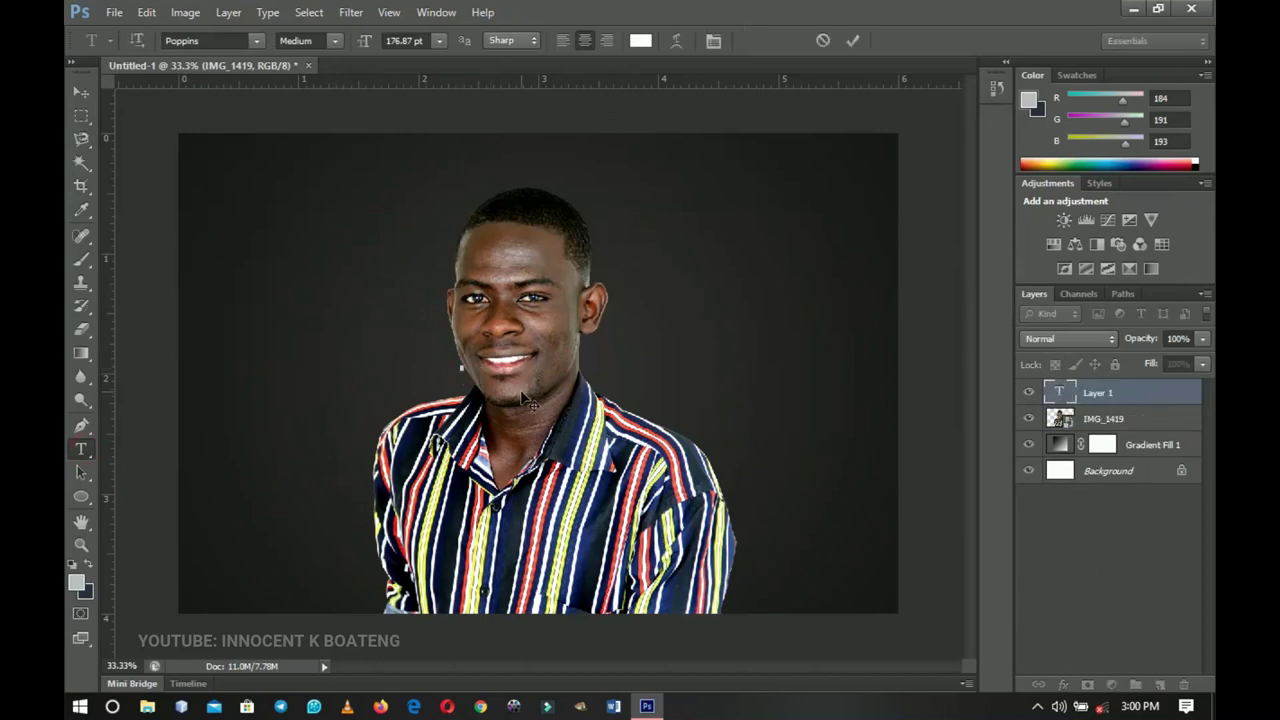
{"action": "type", "text": "6"}
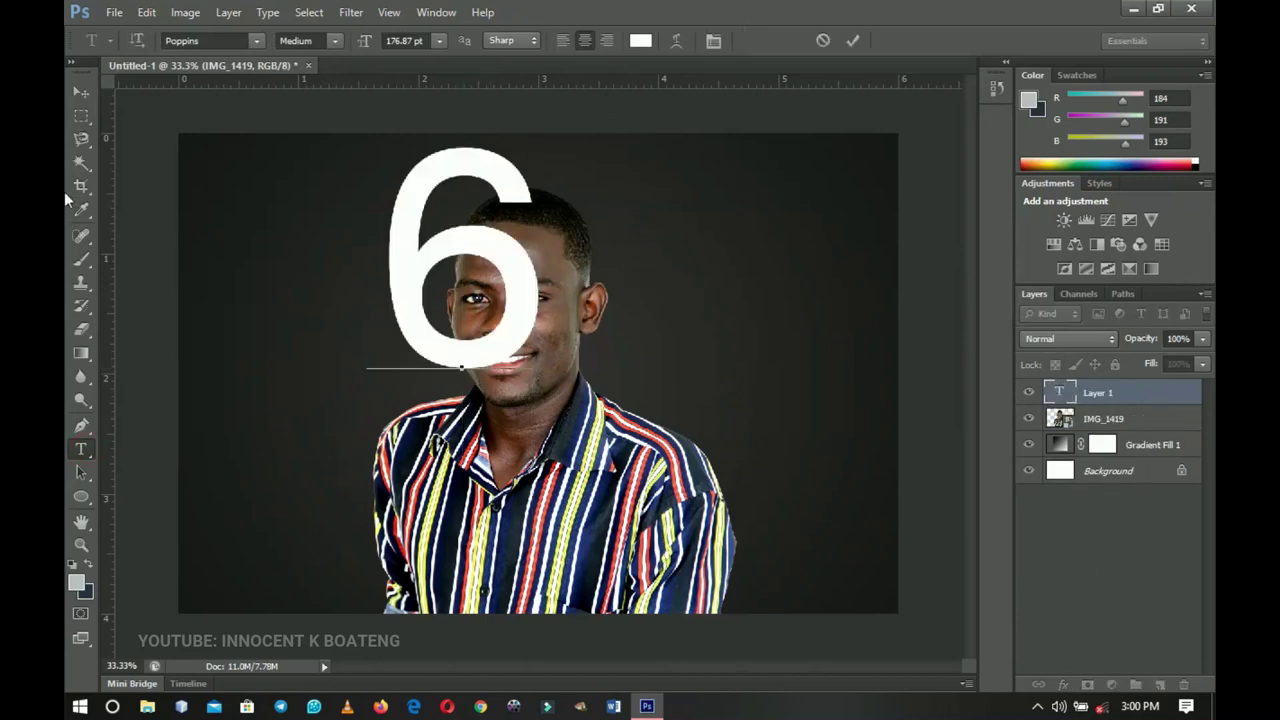
{"action": "left_click", "coordinate": [84, 93]}
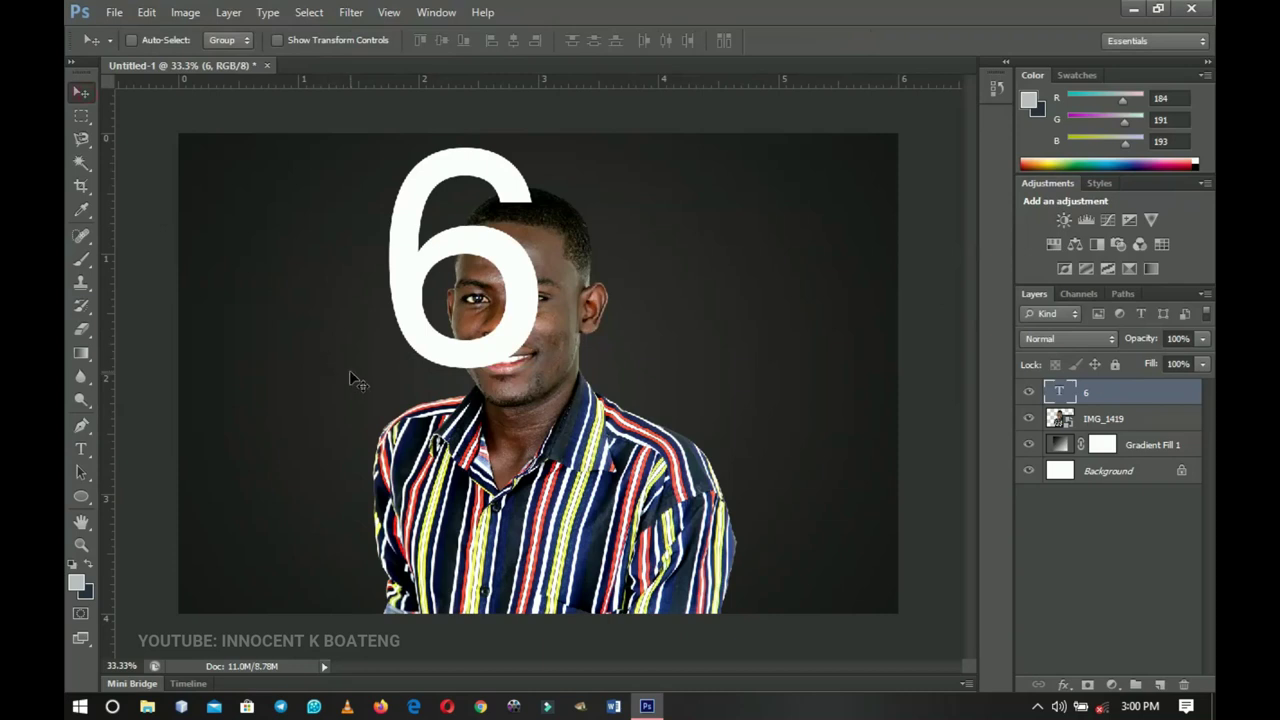
Enlarge the 6 and centre it over the portrait, with its lower edge near the canvas bottom and the hair above it
{"action": "key", "text": "ctrl+t"}
{"action": "left_click_drag", "start_coordinate": [540, 542], "coordinate": [598, 660]}
{"action": "left_click_drag", "start_coordinate": [562, 366], "coordinate": [634, 538]}
{"action": "left_click_drag", "start_coordinate": [650, 178], "coordinate": [680, 167]}
{"action": "key", "text": "Return"}
Try the IMG_1419 layer above the 6, and return it beneath the 6
{"action": "left_click_drag", "start_coordinate": [1105, 423], "coordinate": [1099, 384]}
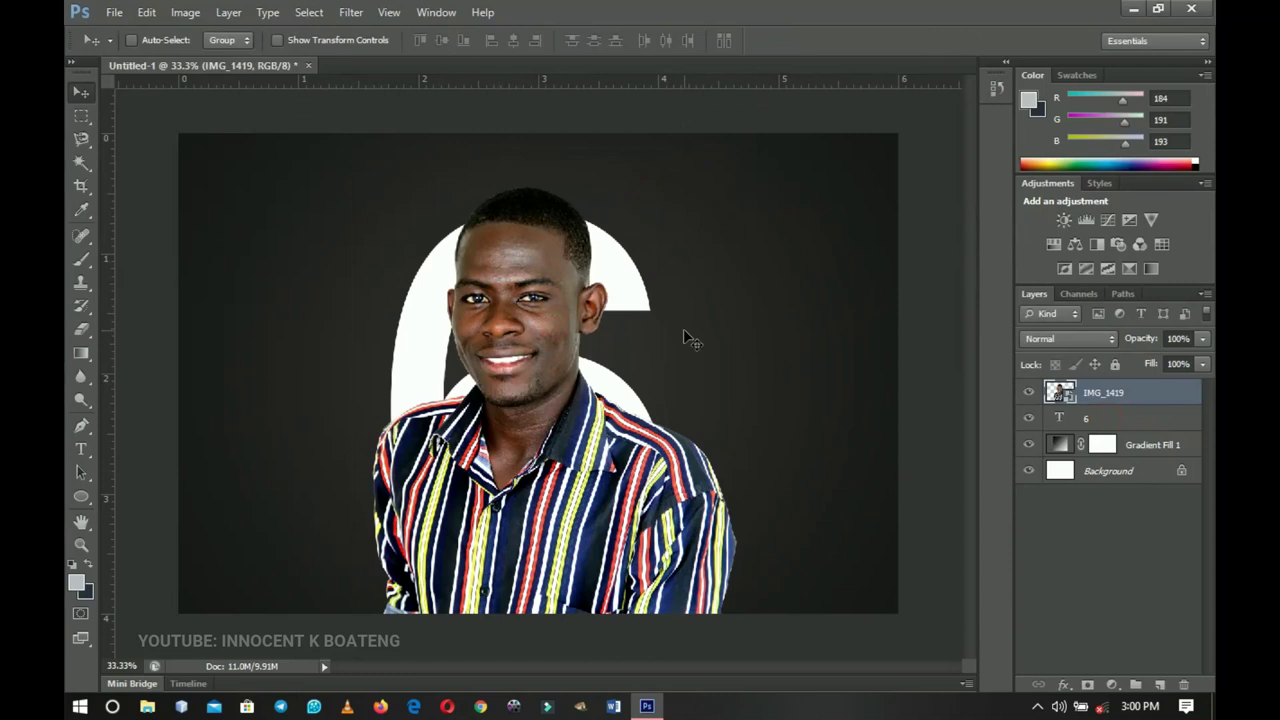
{"action": "left_click_drag", "start_coordinate": [1110, 413], "coordinate": [1100, 417]}
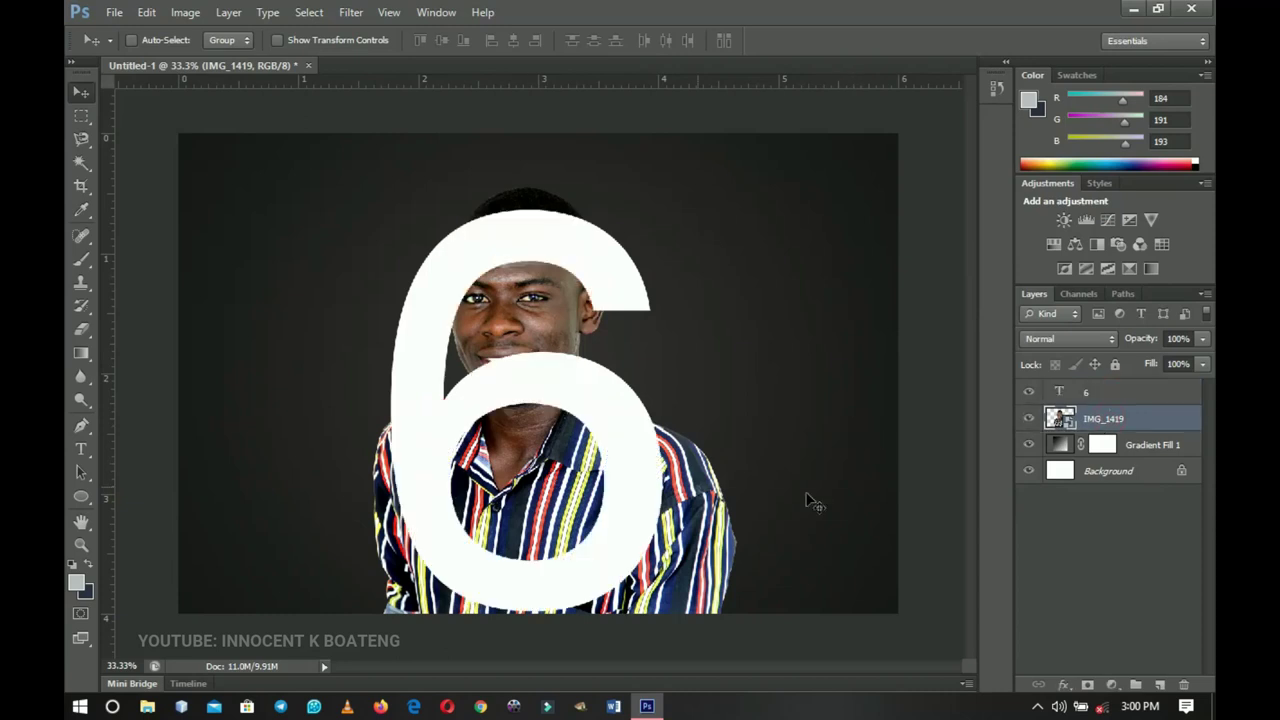
Rasterize the 6 text layer and add a layer mask to it
{"action": "key", "text": "alt+bracketright"}
{"action": "right_click", "coordinate": [1100, 400]}
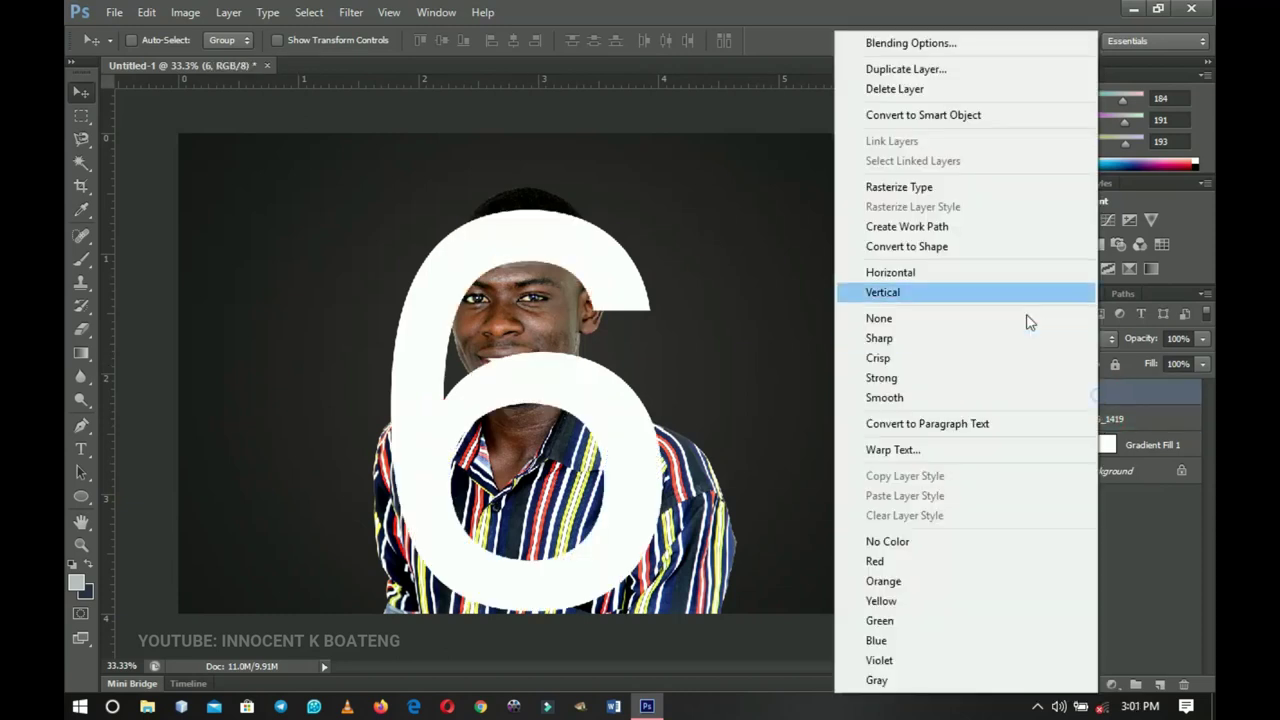
{"action": "left_click", "coordinate": [927, 192]}
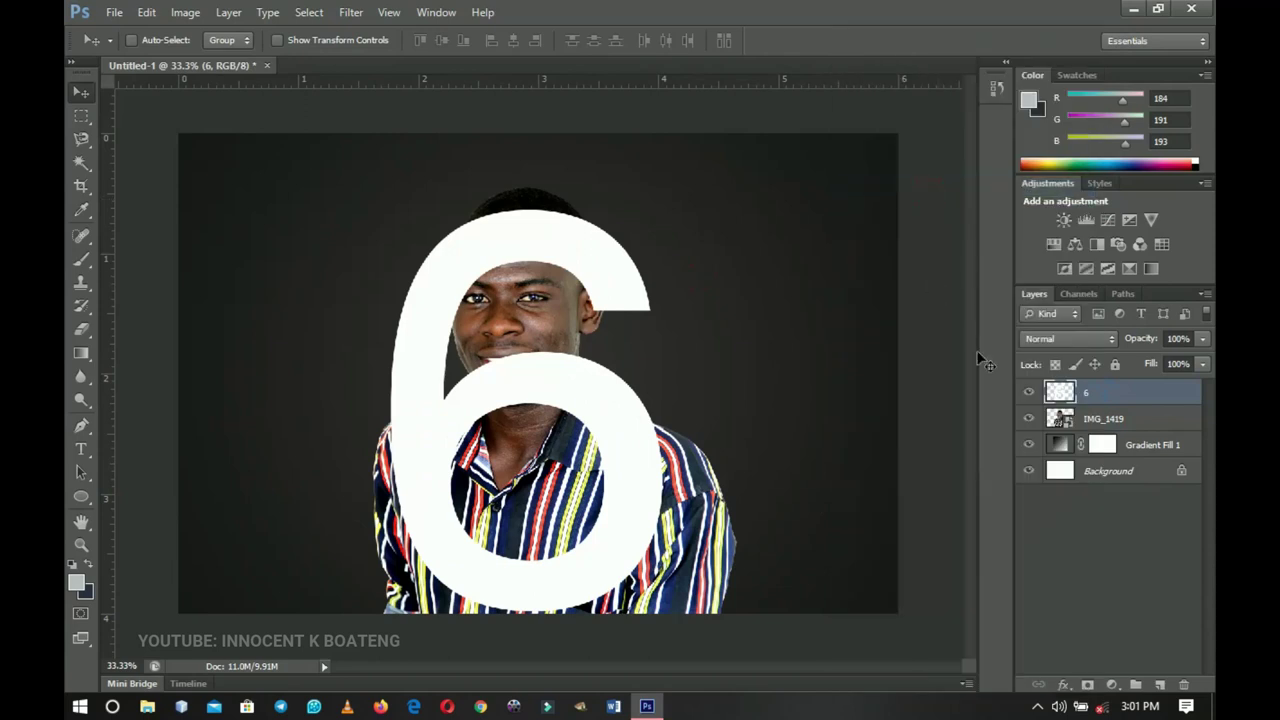
{"action": "left_click", "coordinate": [1087, 684]}
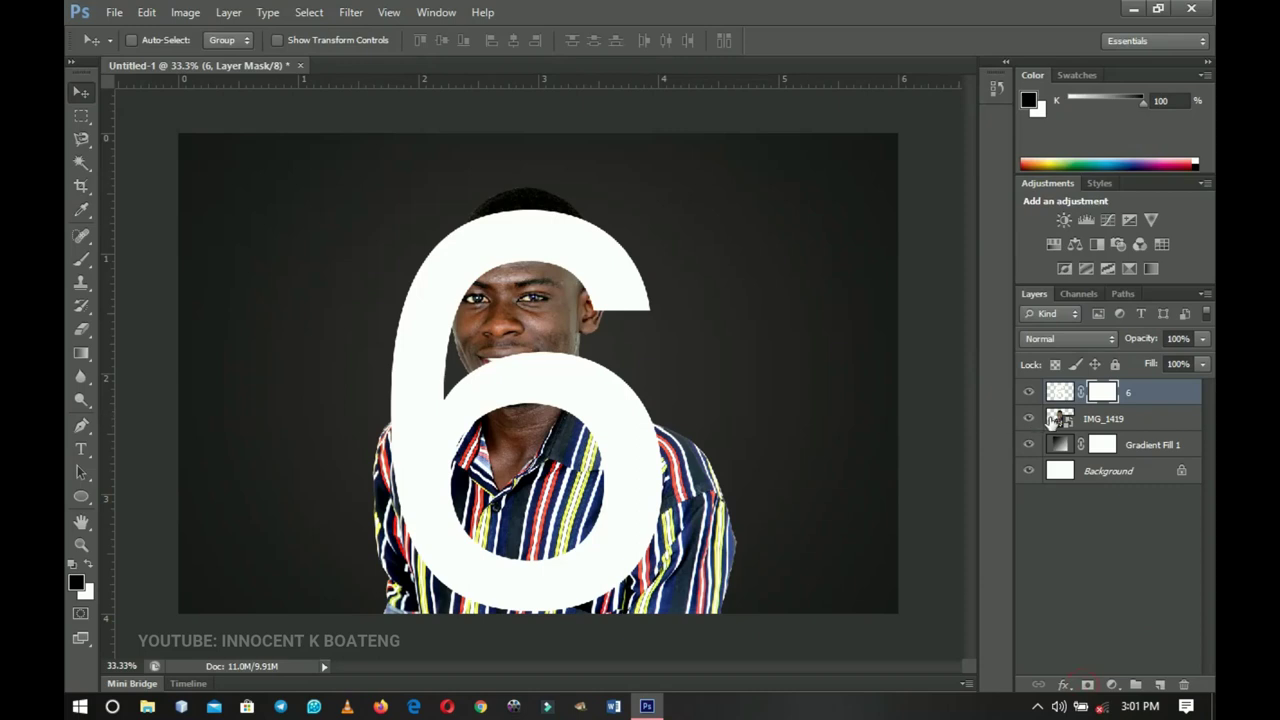
Load the IMG_1419 outline as a selection, brush black on the 6's mask over the man's head, and clear the selection
{"action": "left_click", "coordinate": [1058, 420], "text": "ctrl"}
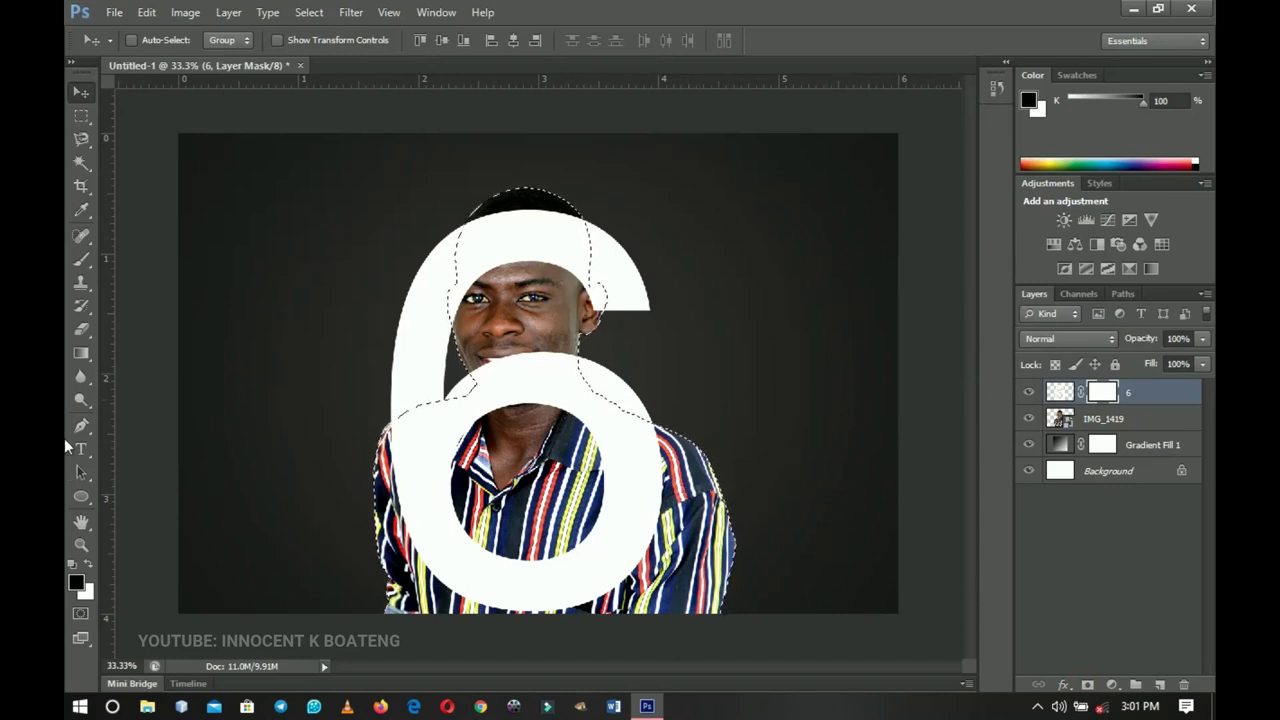
{"action": "key", "text": "b"}
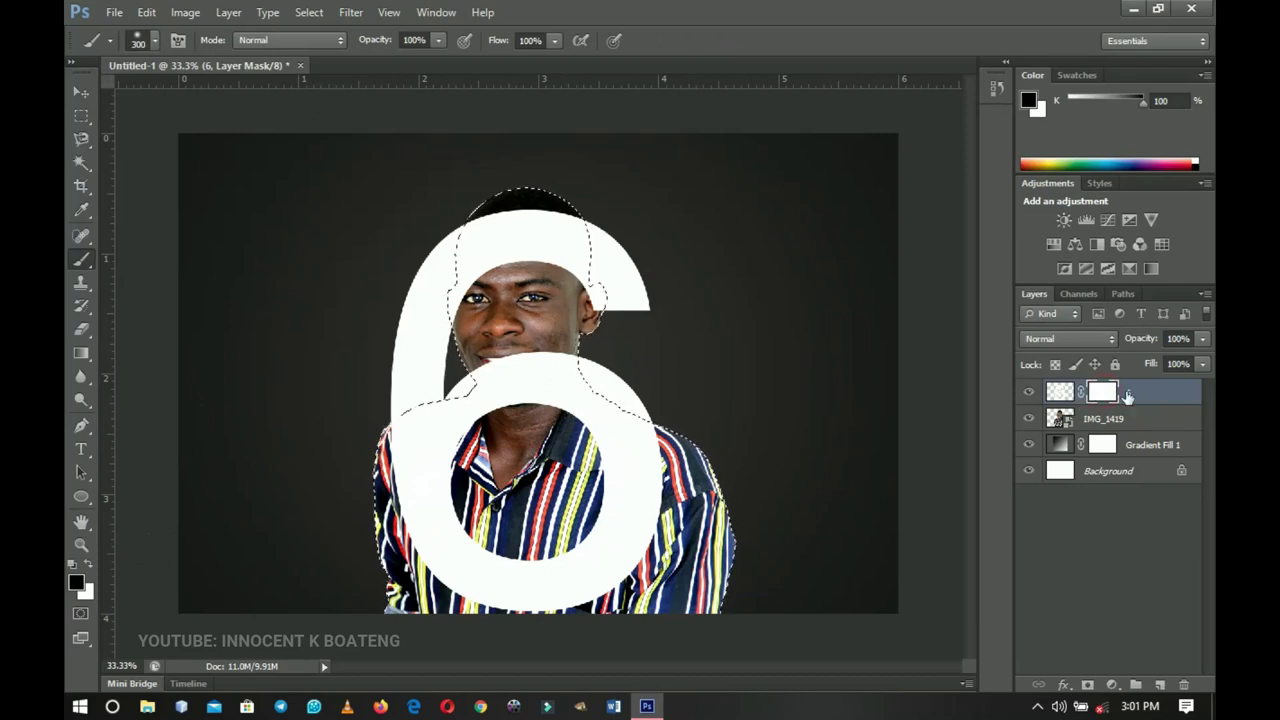
{"action": "mouse_move", "coordinate": [600, 286]}
{"action": "left_mouse_down"}
{"action": "mouse_move", "coordinate": [567, 196]}
{"action": "mouse_move", "coordinate": [553, 236]}
{"action": "mouse_move", "coordinate": [531, 250]}
{"action": "mouse_move", "coordinate": [519, 228]}
{"action": "mouse_move", "coordinate": [487, 228]}
{"action": "mouse_move", "coordinate": [450, 290]}
{"action": "left_mouse_up"}
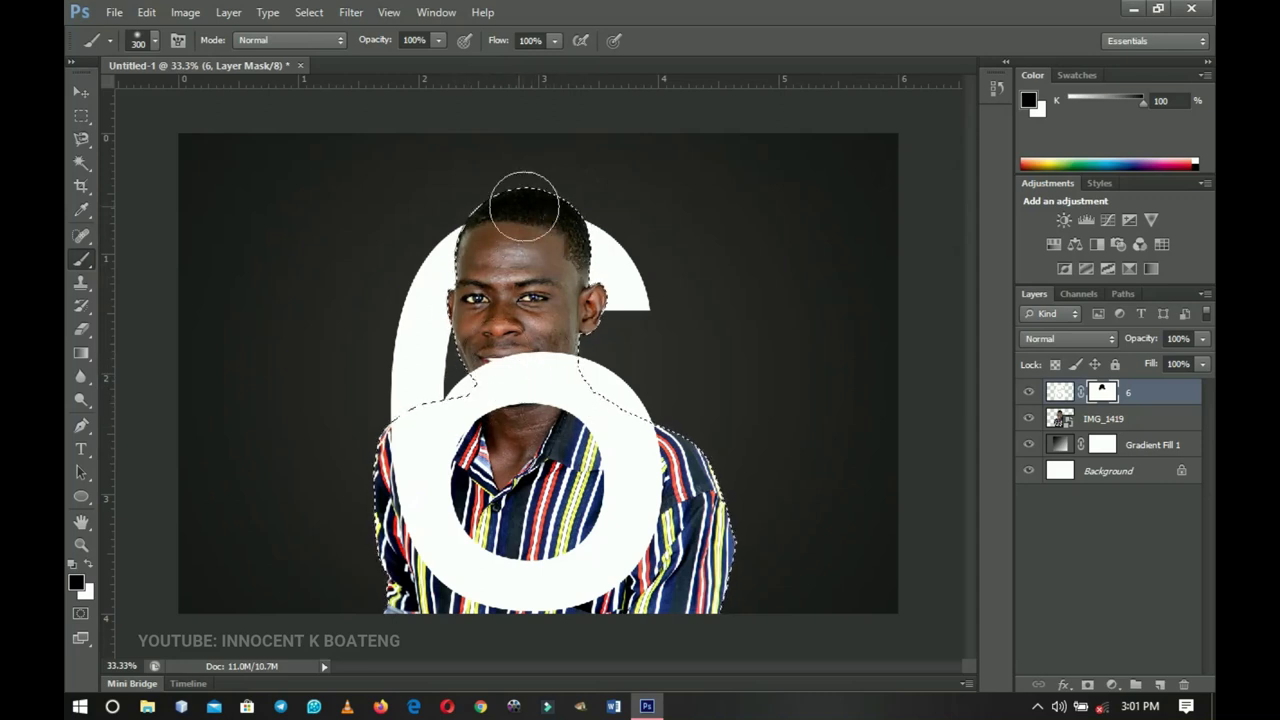
{"action": "key", "text": "ctrl+d"}
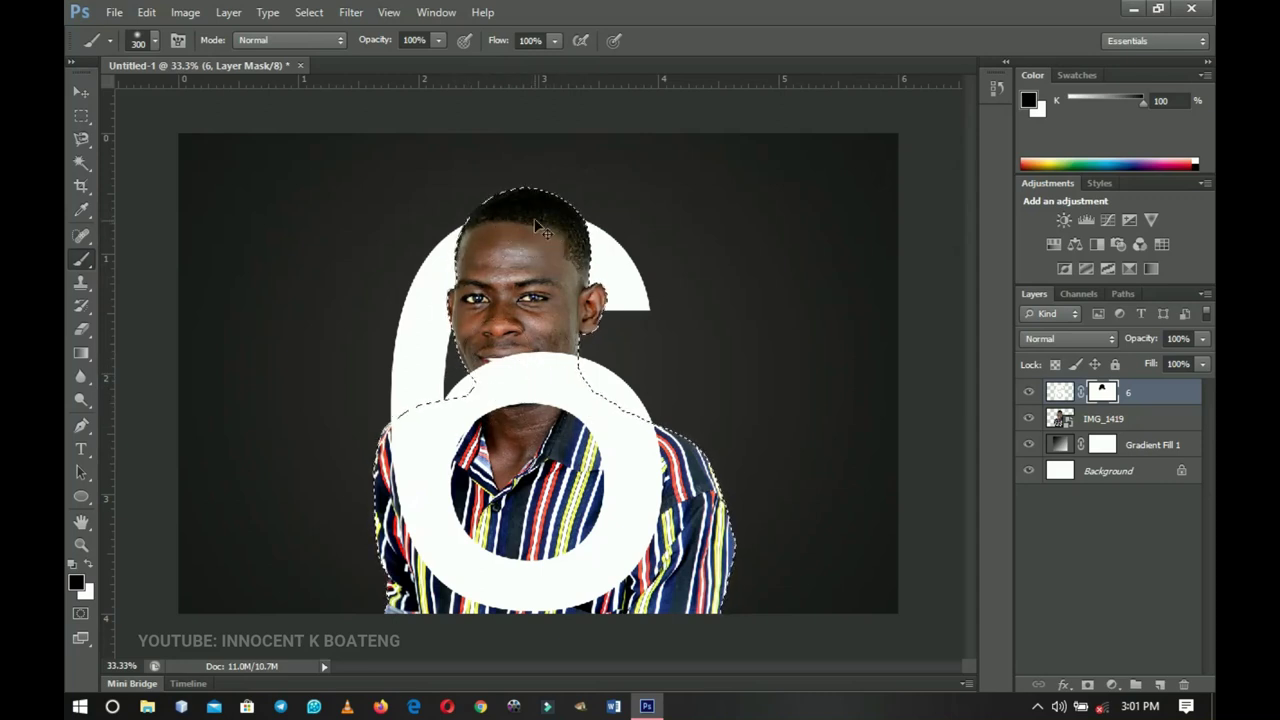
{"action": "key", "text": "z"}
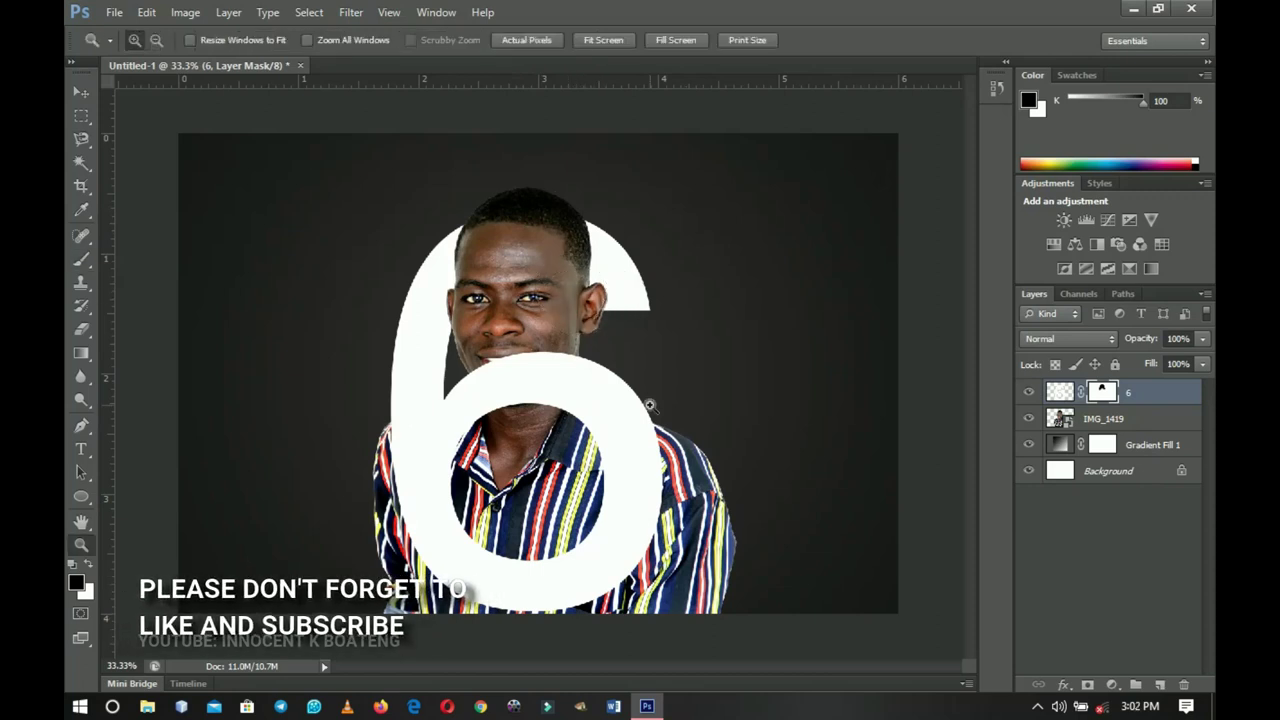
{"action": "left_click", "coordinate": [1070, 424]}
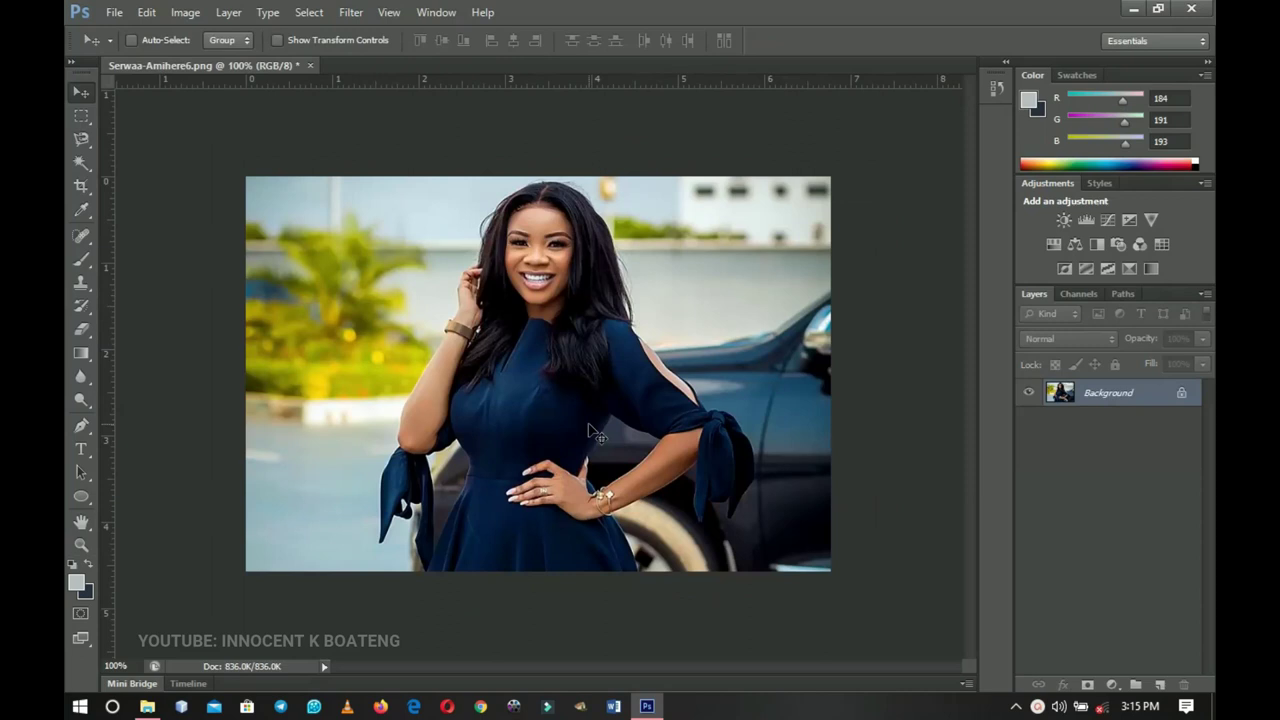
Add the text "LOVE" over the woman's photo in white Poppins Medium at 176.87 pt
{"action": "key", "text": "t"}
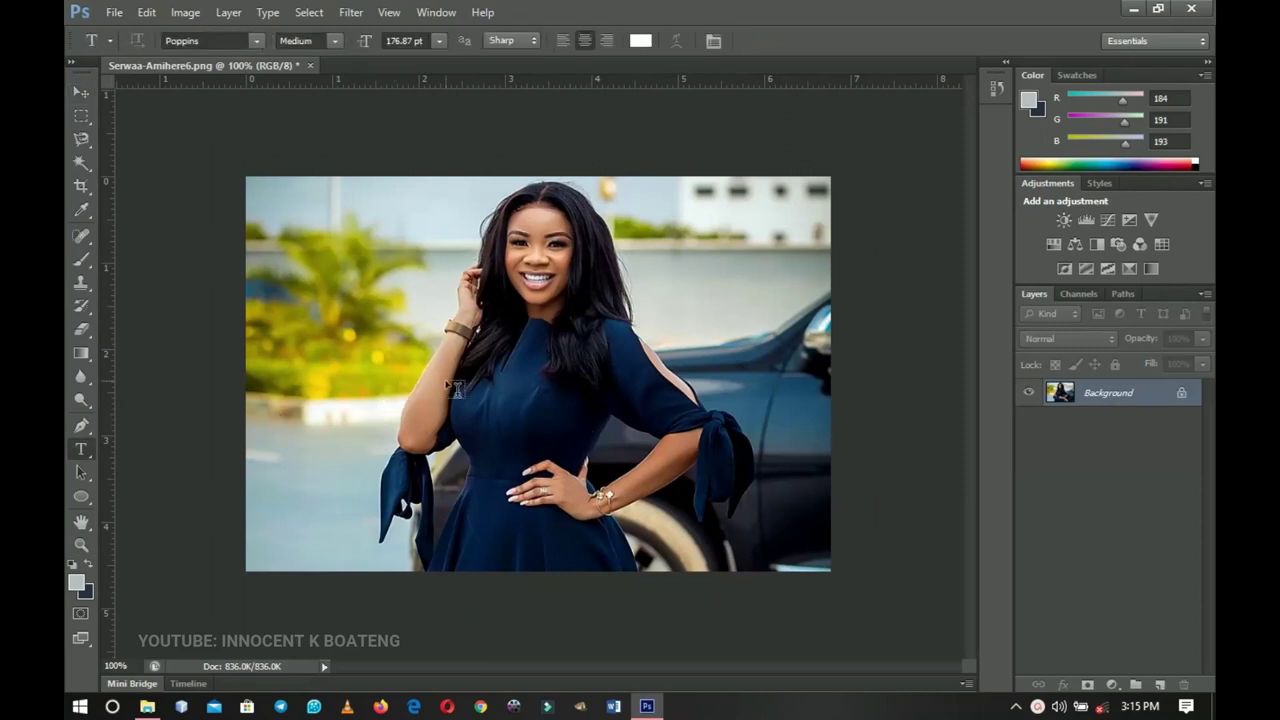
{"action": "left_click", "coordinate": [447, 388]}
{"action": "type", "text": "LOVE"}
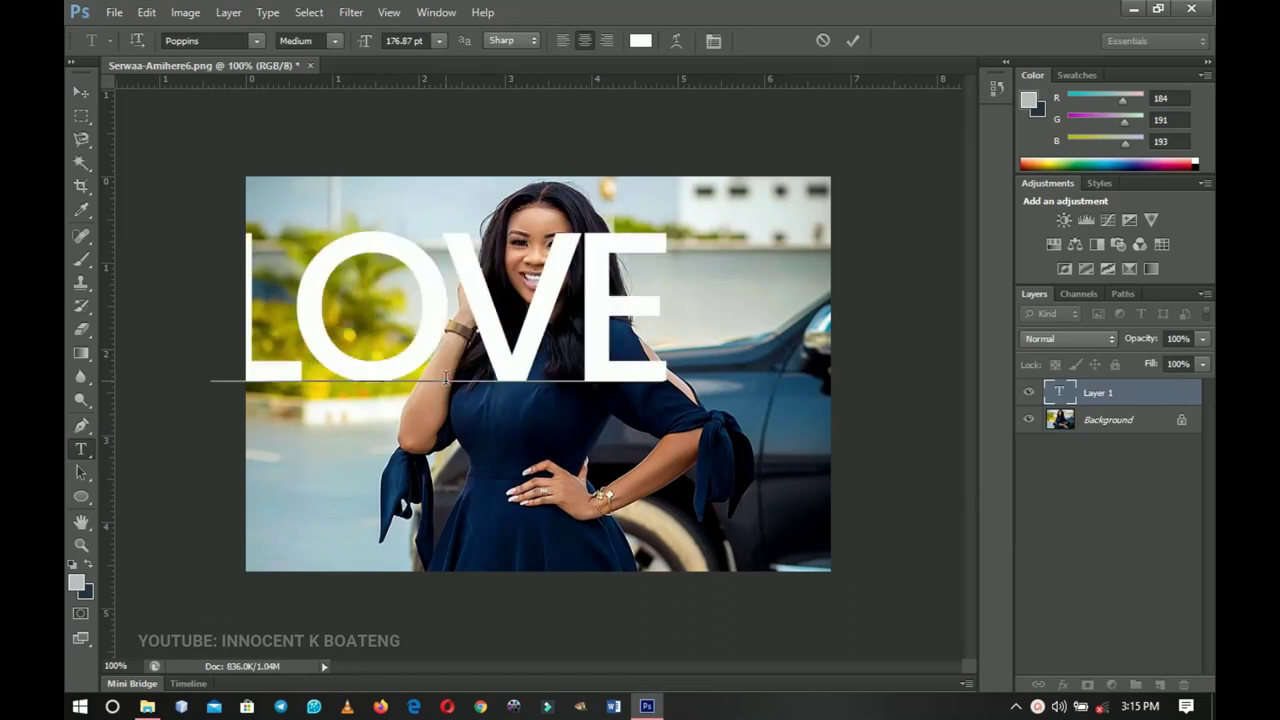
{"action": "left_click", "coordinate": [81, 92]}
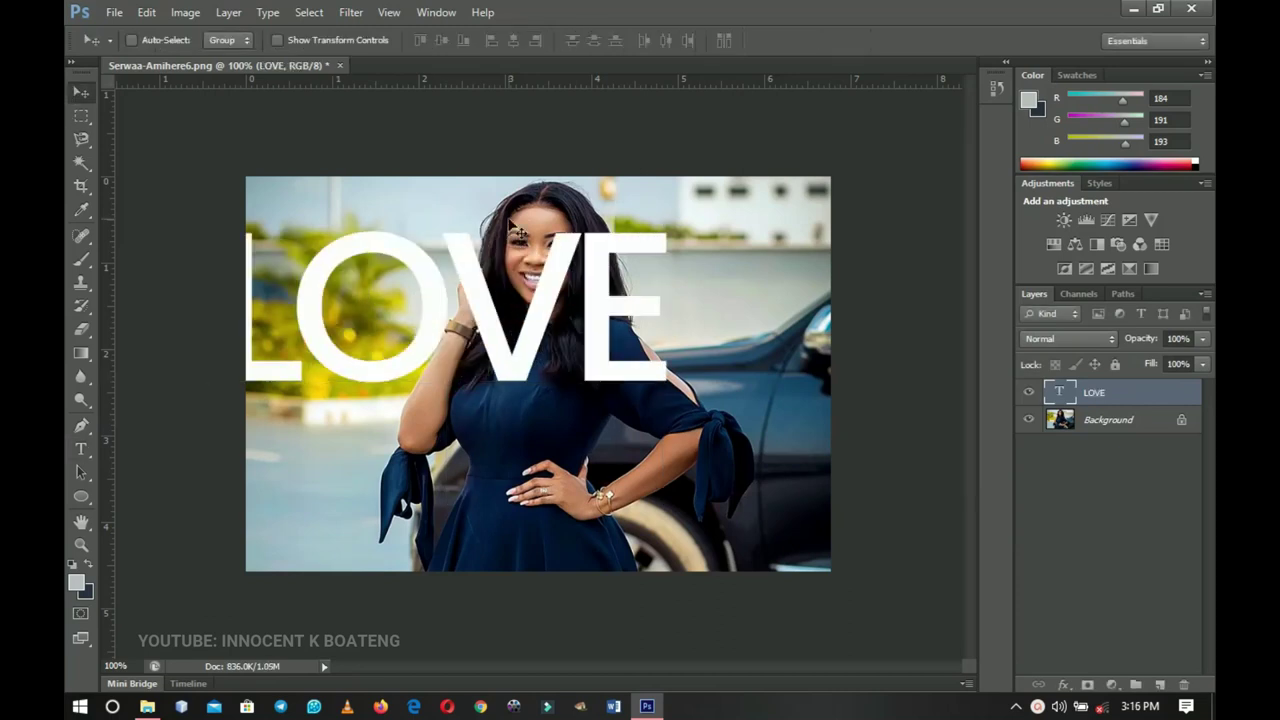
Centre the LOVE text horizontally and vertically on the canvas, and place horizontal guides along its top and bottom edges
{"action": "key", "text": "ctrl+a"}
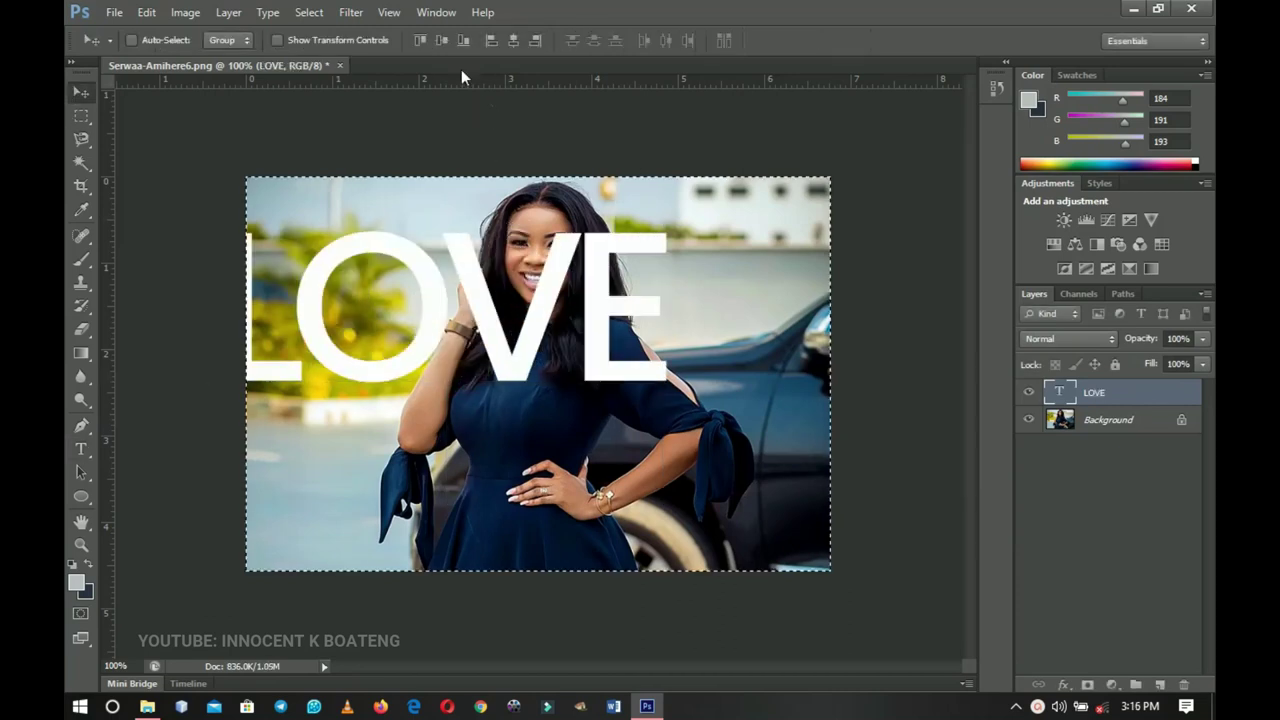
{"action": "left_click", "coordinate": [510, 42]}
{"action": "left_click", "coordinate": [510, 43]}
{"action": "key", "text": "ctrl+d"}
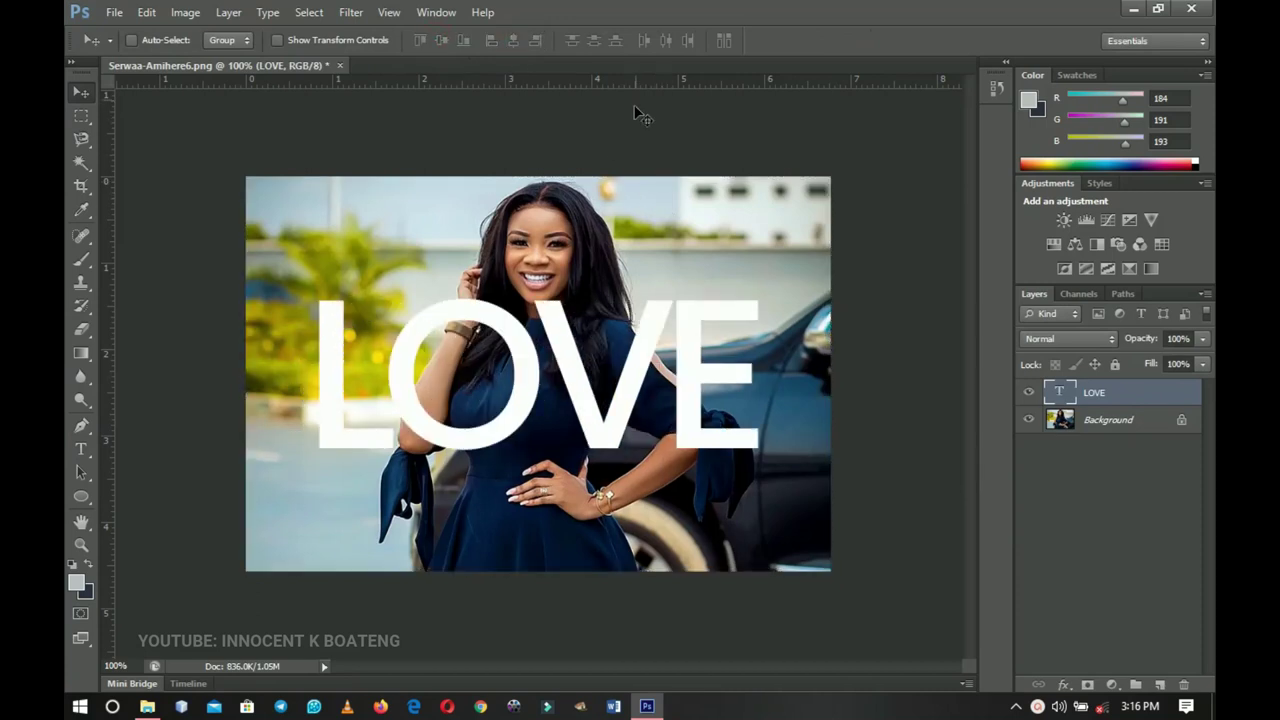
{"action": "left_click_drag", "start_coordinate": [640, 84], "coordinate": [651, 298]}
{"action": "left_click_drag", "start_coordinate": [677, 81], "coordinate": [687, 455]}
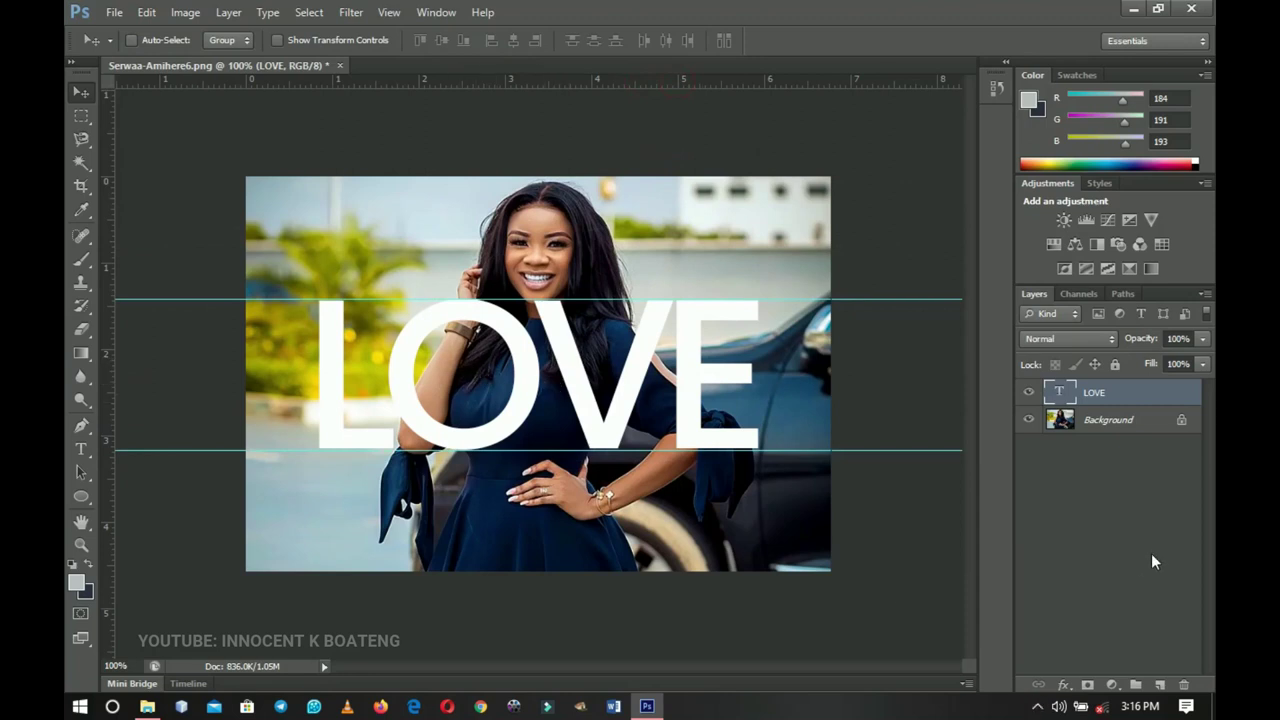
Duplicate the Background photo layer beneath the LOVE text
{"action": "left_click", "coordinate": [1103, 424]}
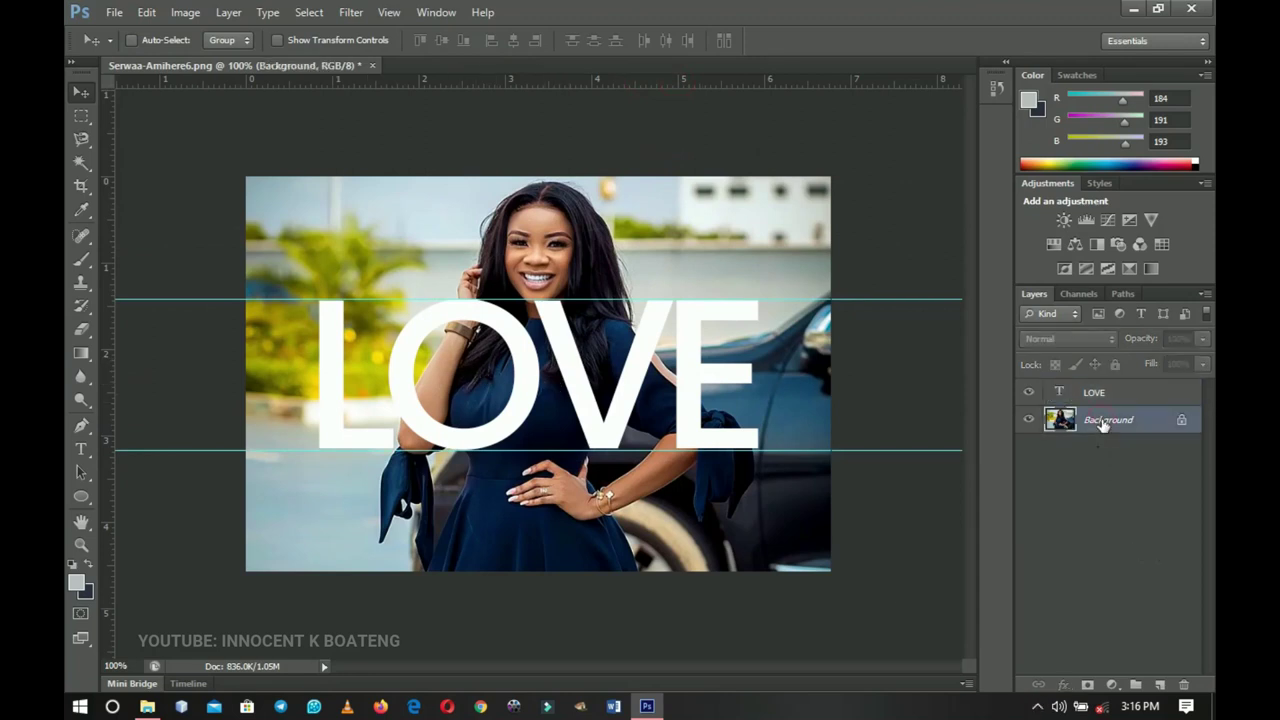
{"action": "key", "text": "ctrl+j"}
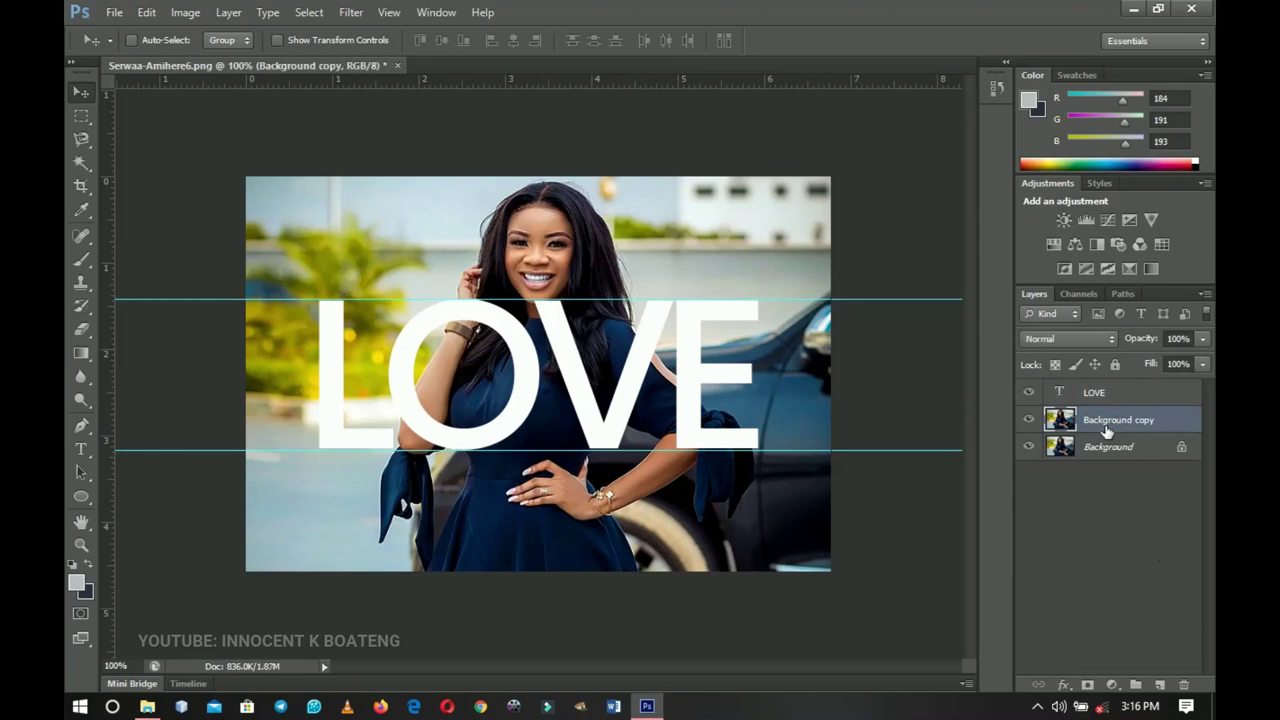
Move the duplicated photo above the LOVE text and outline the woman's arms and torso between the two guides with the Magnetic Lasso
{"action": "left_click_drag", "start_coordinate": [1107, 424], "coordinate": [1100, 388]}
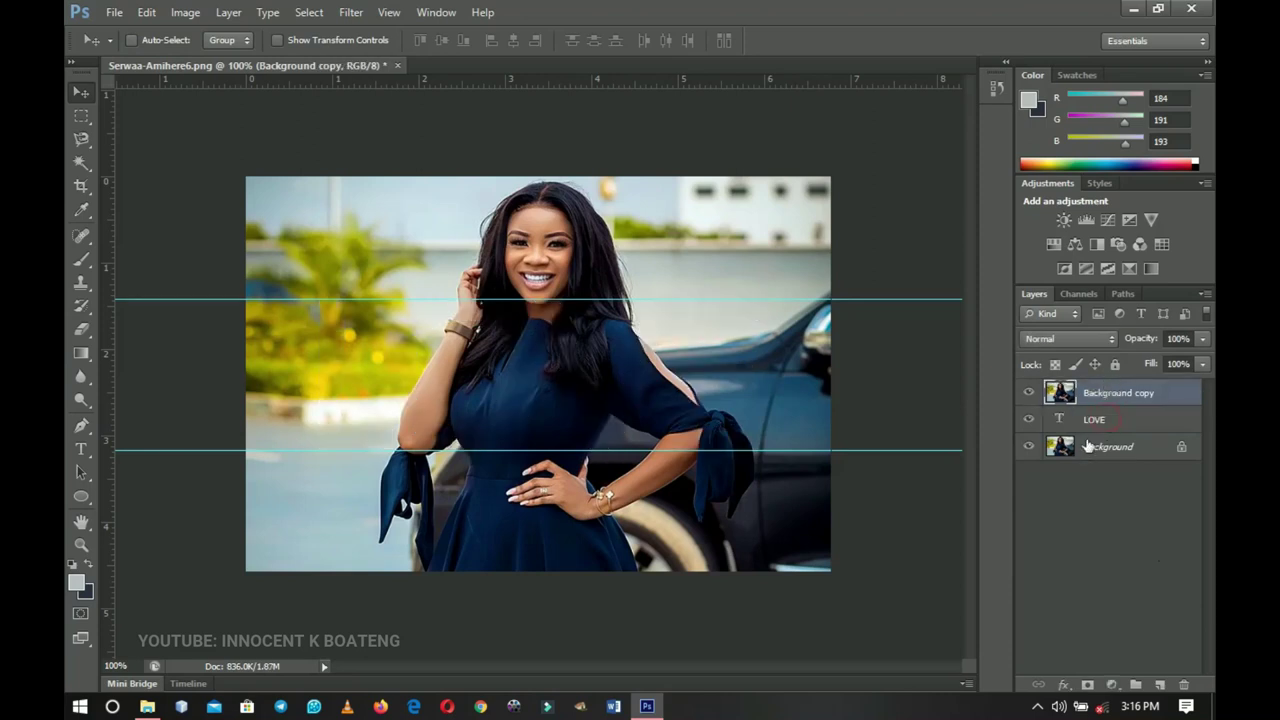
{"action": "key", "text": "ctrl+space"}
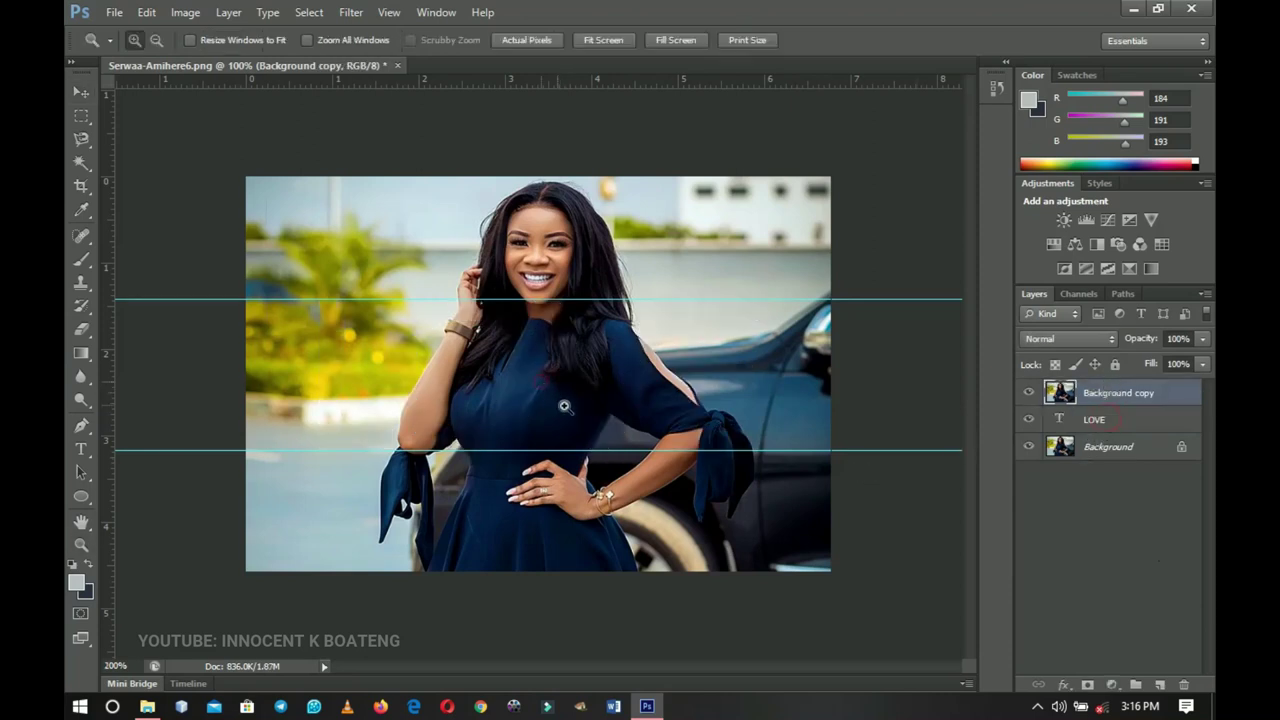
{"action": "left_click_drag", "start_coordinate": [545, 370], "coordinate": [757, 418]}
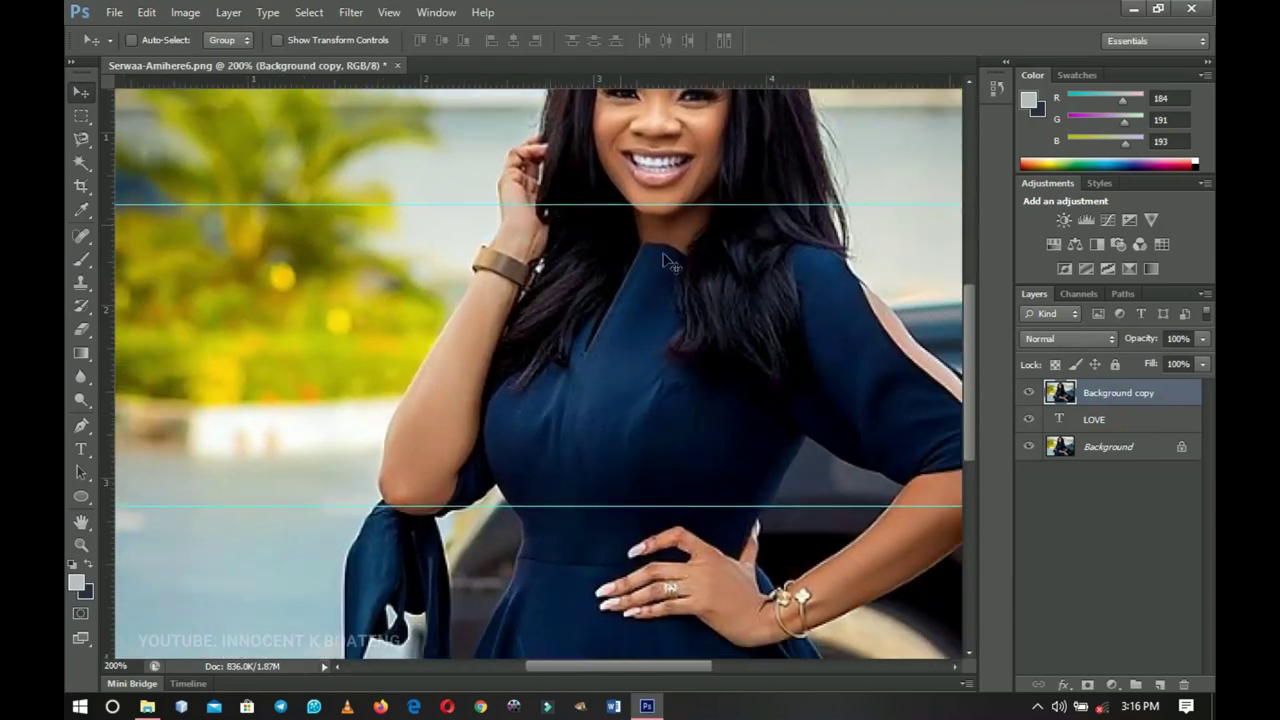
{"action": "key", "text": "ctrl+space"}
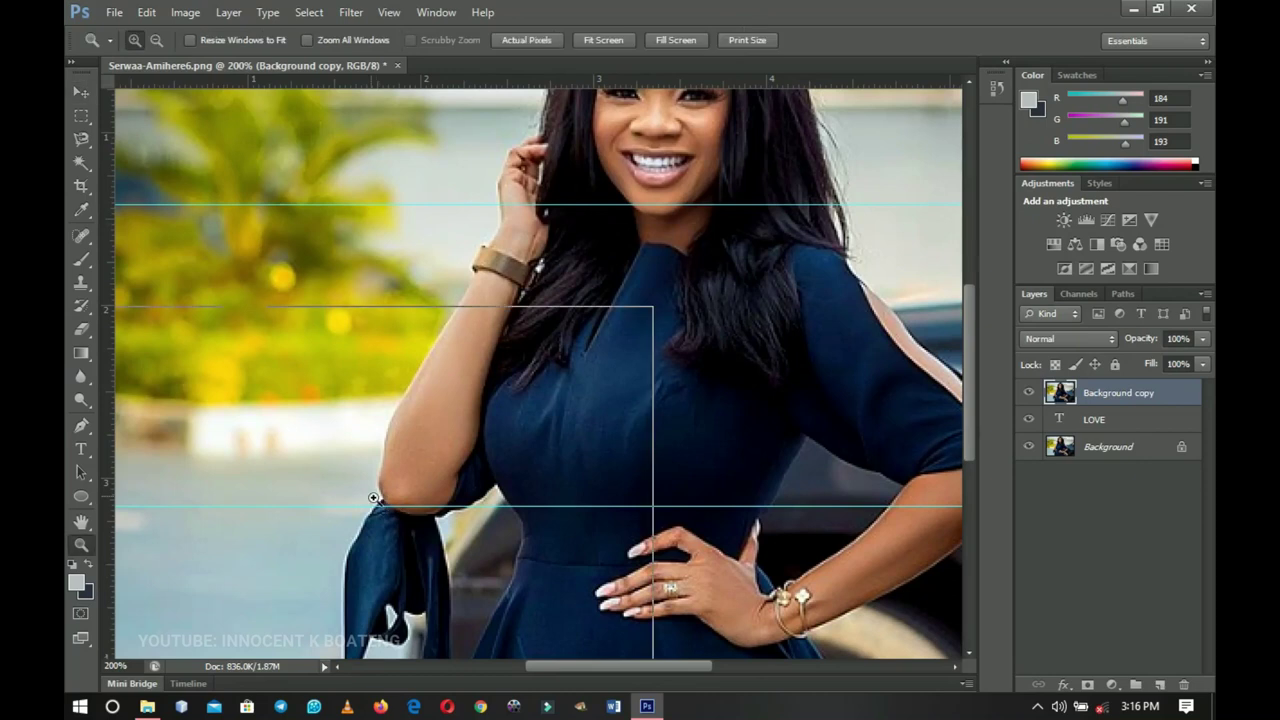
{"action": "left_click", "coordinate": [370, 497]}
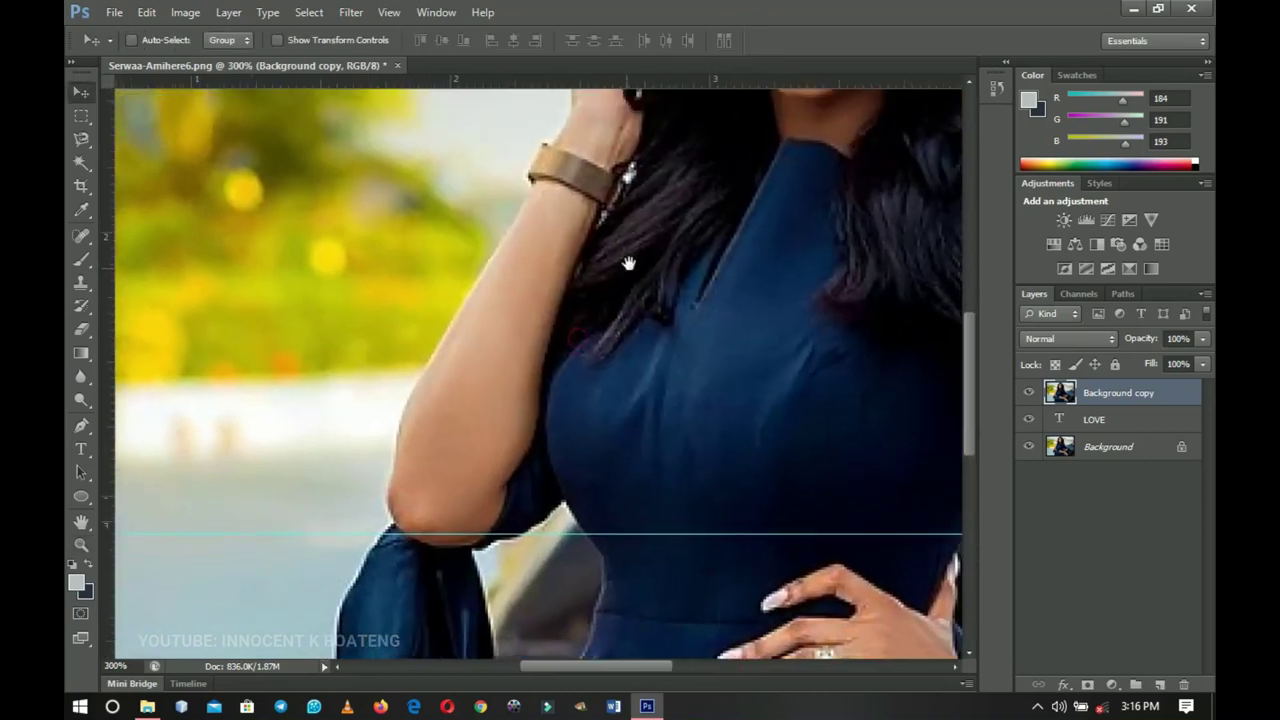
{"action": "left_click_drag", "start_coordinate": [580, 366], "coordinate": [607, 400]}
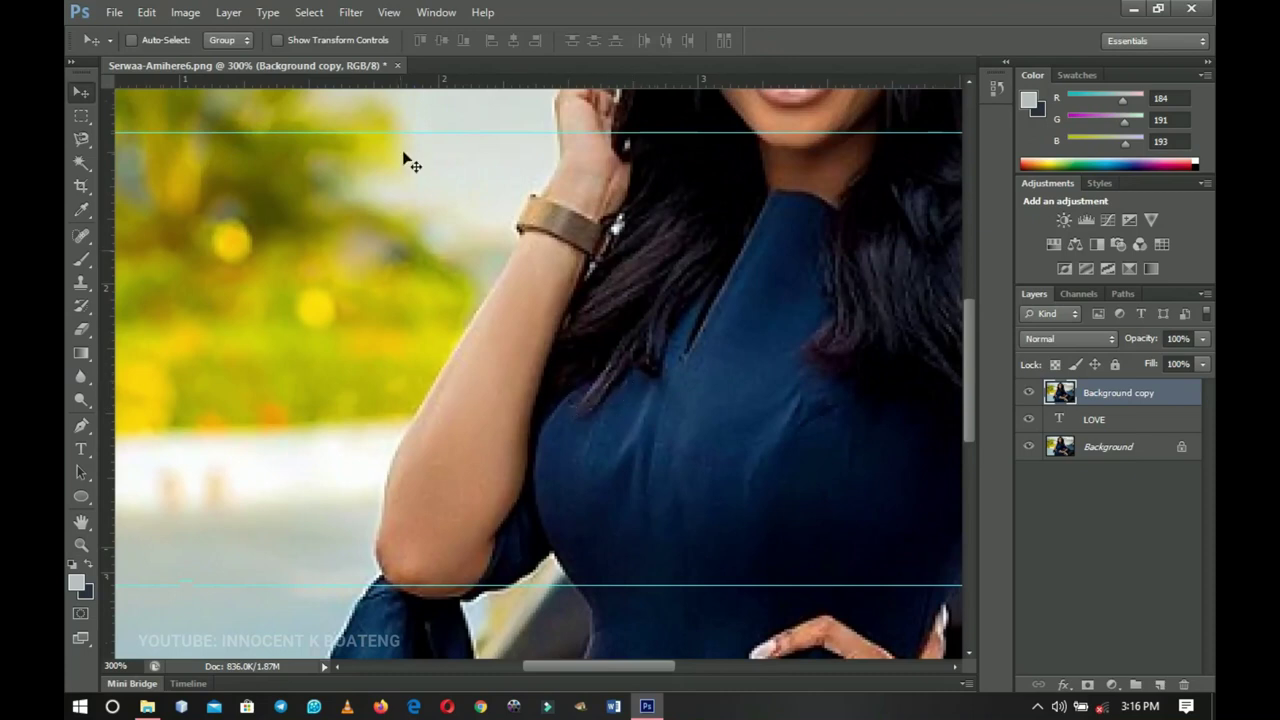
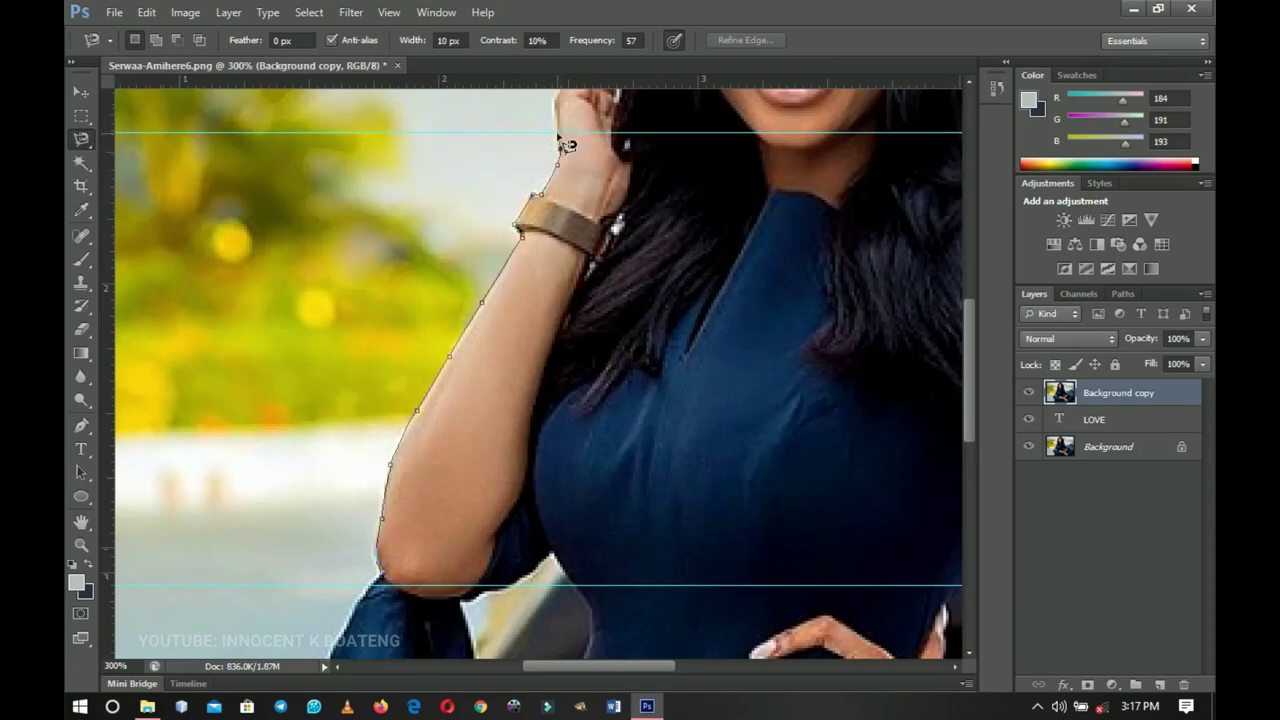
{"action": "mouse_move", "coordinate": [571, 147]}
{"action": "left_mouse_down"}
{"action": "mouse_move", "coordinate": [628, 162]}
{"action": "mouse_move", "coordinate": [666, 160]}
{"action": "mouse_move", "coordinate": [641, 134]}
{"action": "mouse_move", "coordinate": [609, 149]}
{"action": "mouse_move", "coordinate": [680, 130]}
{"action": "mouse_move", "coordinate": [897, 130]}
{"action": "mouse_move", "coordinate": [821, 144]}
{"action": "mouse_move", "coordinate": [986, 127]}
{"action": "mouse_move", "coordinate": [639, 134]}
{"action": "mouse_move", "coordinate": [887, 143]}
{"action": "mouse_move", "coordinate": [687, 155]}
{"action": "mouse_move", "coordinate": [705, 133]}
{"action": "mouse_move", "coordinate": [729, 228]}
{"action": "mouse_move", "coordinate": [760, 262]}
{"action": "left_mouse_up"}
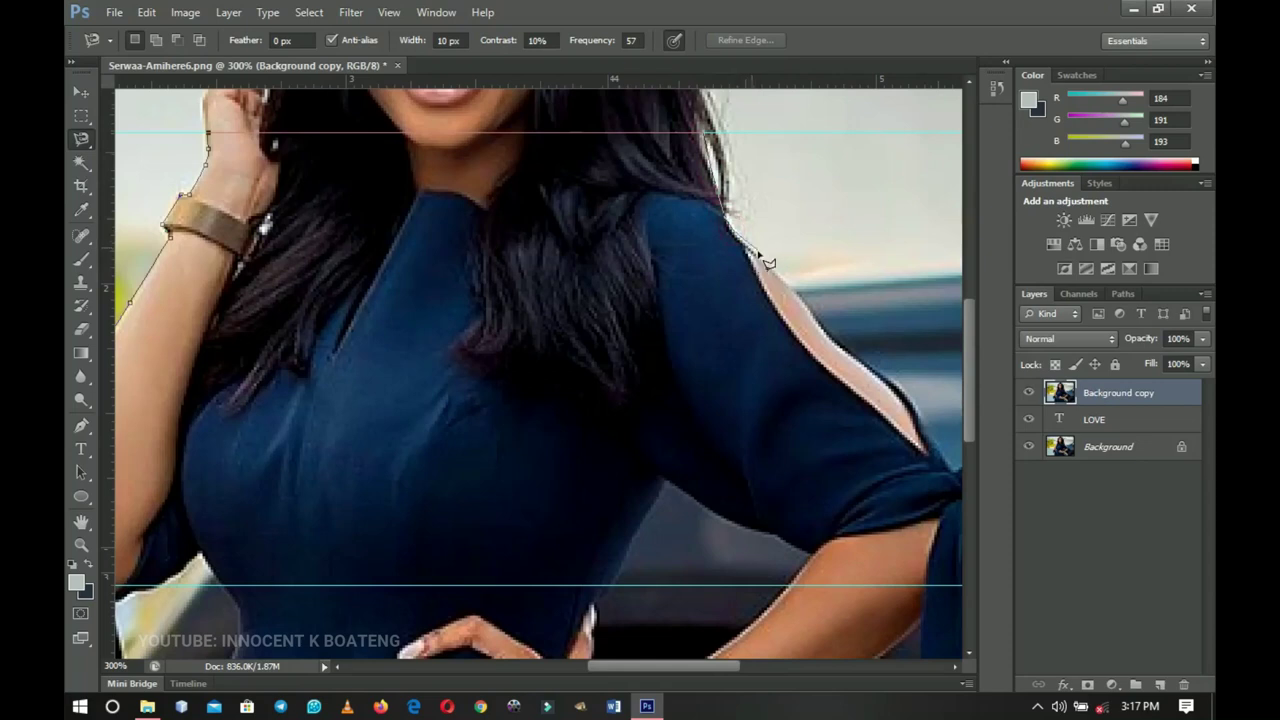
{"action": "mouse_move", "coordinate": [770, 269]}
{"action": "left_mouse_down"}
{"action": "mouse_move", "coordinate": [860, 367]}
{"action": "mouse_move", "coordinate": [898, 383]}
{"action": "mouse_move", "coordinate": [872, 369]}
{"action": "mouse_move", "coordinate": [920, 409]}
{"action": "mouse_move", "coordinate": [951, 471]}
{"action": "mouse_move", "coordinate": [998, 493]}
{"action": "mouse_move", "coordinate": [682, 455]}
{"action": "mouse_move", "coordinate": [577, 474]}
{"action": "mouse_move", "coordinate": [592, 497]}
{"action": "mouse_move", "coordinate": [585, 488]}
{"action": "mouse_move", "coordinate": [564, 558]}
{"action": "mouse_move", "coordinate": [583, 591]}
{"action": "mouse_move", "coordinate": [509, 605]}
{"action": "mouse_move", "coordinate": [594, 599]}
{"action": "mouse_move", "coordinate": [323, 586]}
{"action": "mouse_move", "coordinate": [129, 610]}
{"action": "mouse_move", "coordinate": [194, 606]}
{"action": "mouse_move", "coordinate": [119, 581]}
{"action": "mouse_move", "coordinate": [500, 588]}
{"action": "mouse_move", "coordinate": [174, 581]}
{"action": "left_mouse_up"}
{"action": "left_click", "coordinate": [174, 583]}
Add a layer mask to the duplicated photo that reveals only the selected arms and torso
{"action": "key", "text": "ctrl+minus"}
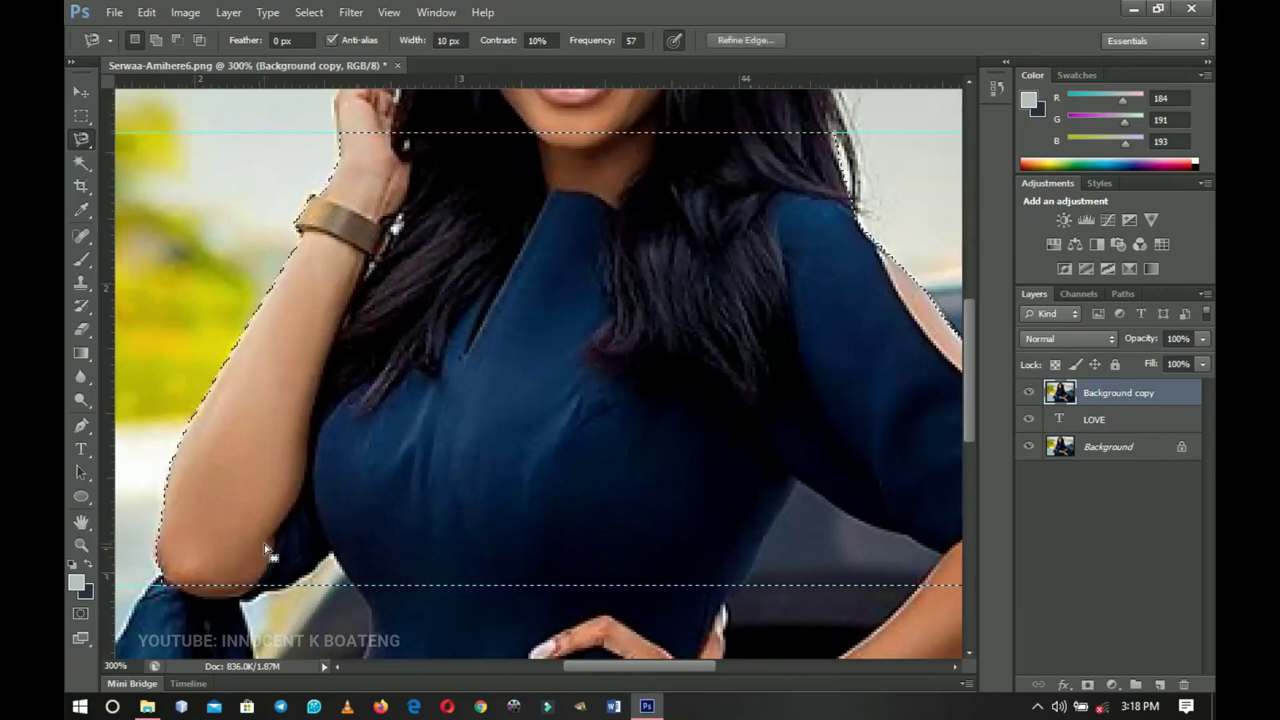
{"action": "scroll", "coordinate": [643, 450], "scroll_direction": "up", "scroll_amount": 2}
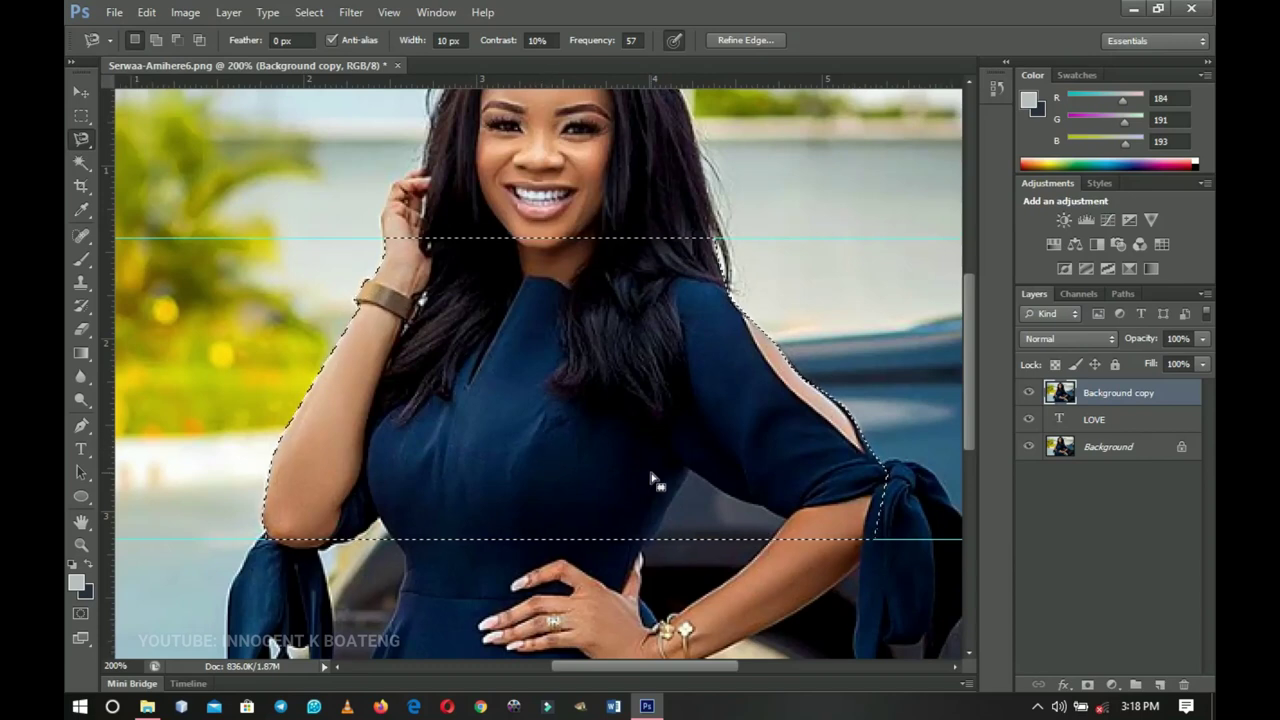
{"action": "left_click", "coordinate": [232, 14]}
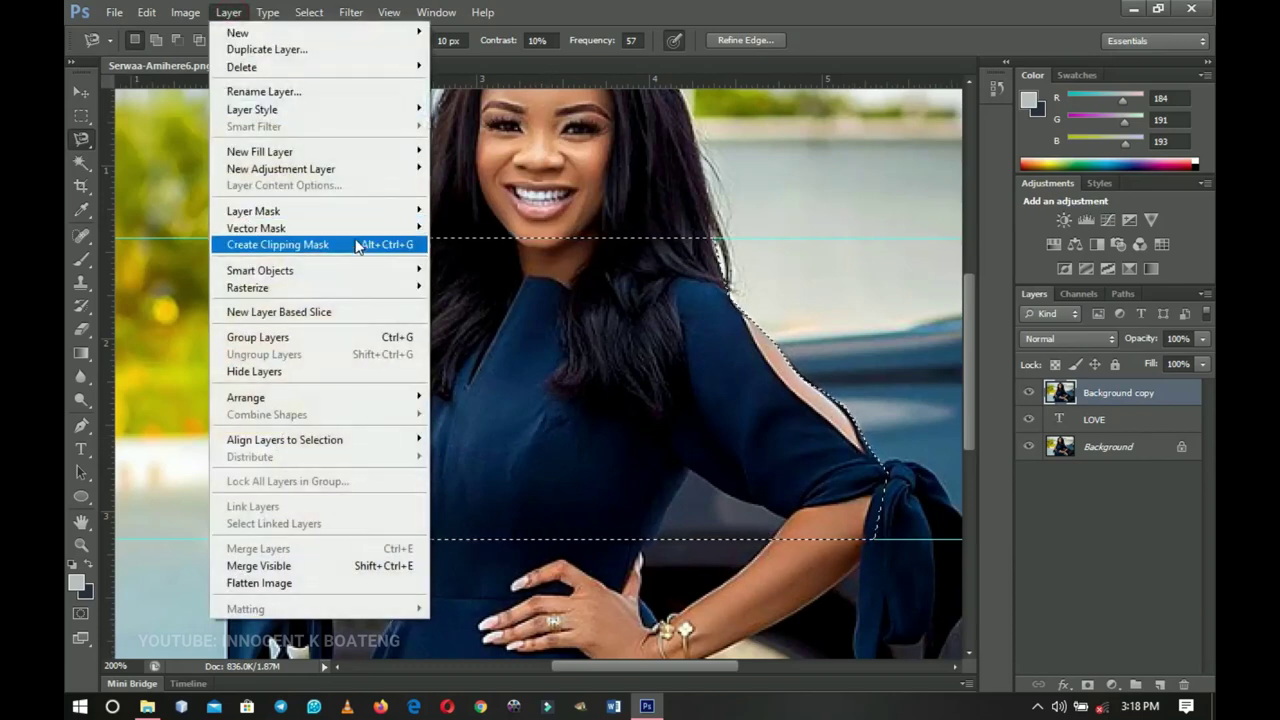
{"action": "mouse_move", "coordinate": [350, 210]}
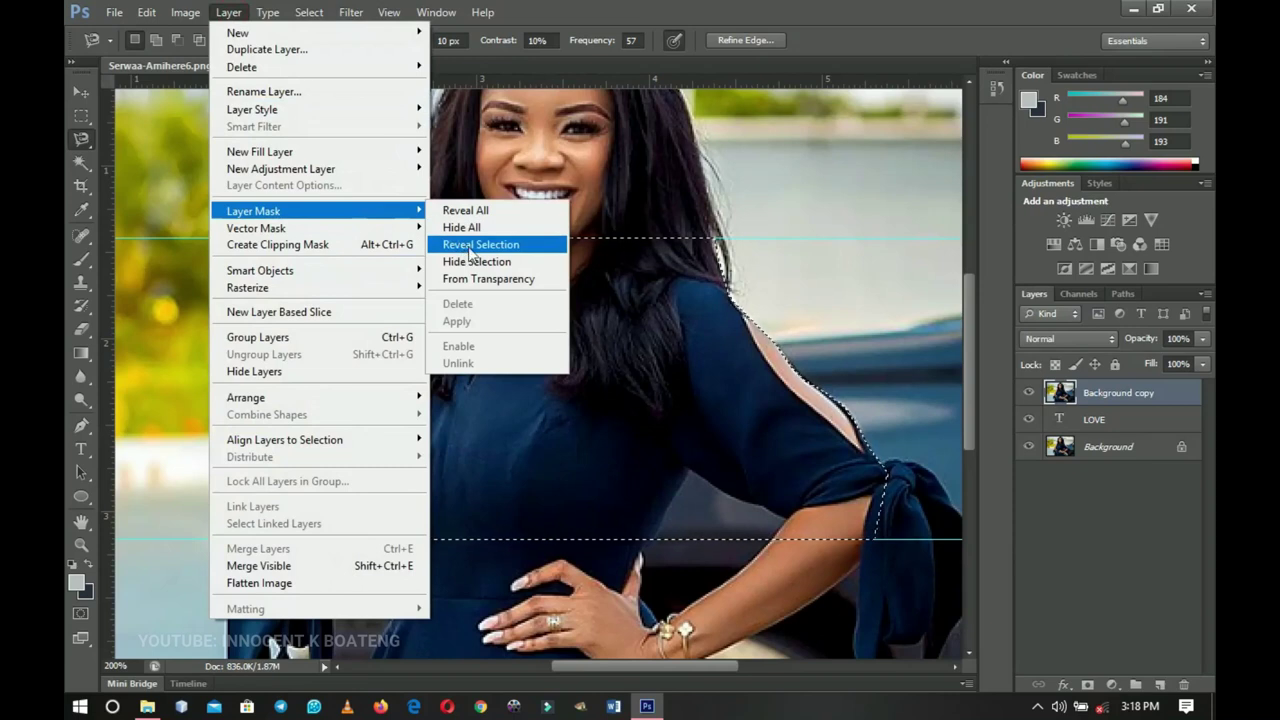
{"action": "left_click", "coordinate": [468, 245]}
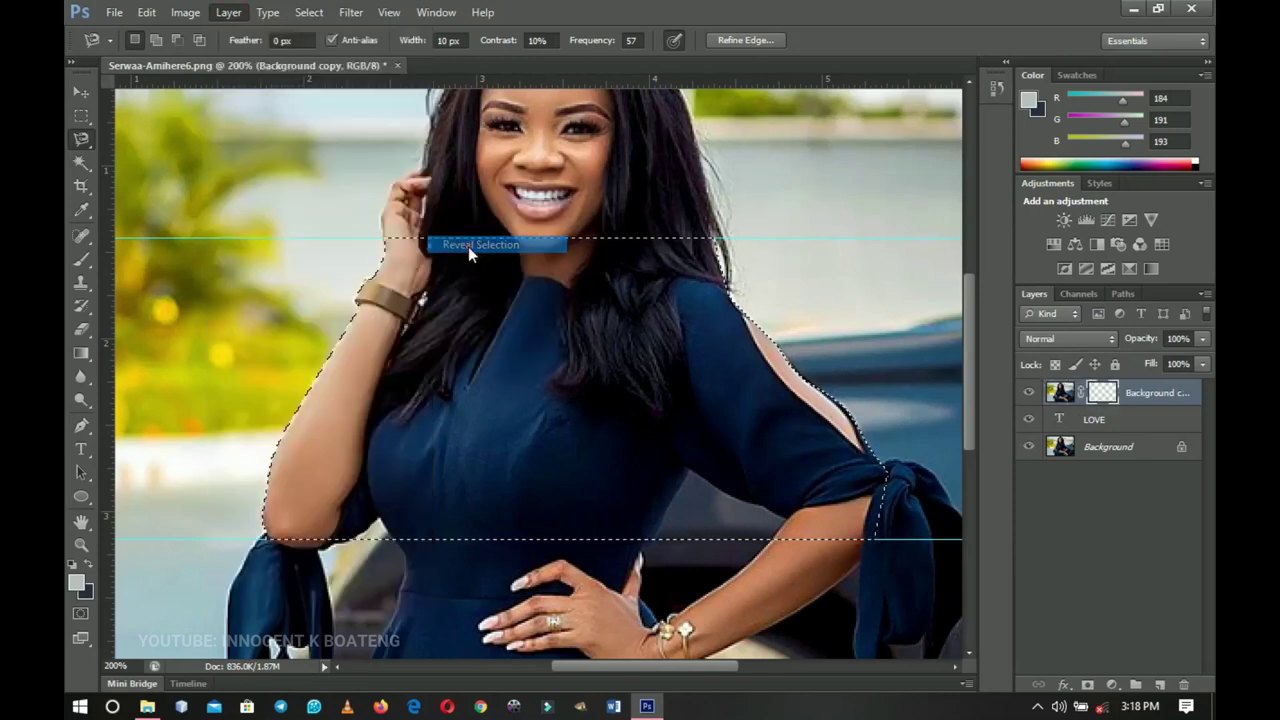
{"action": "key", "text": "z"}
{"action": "left_click", "coordinate": [666, 357], "text": "alt"}
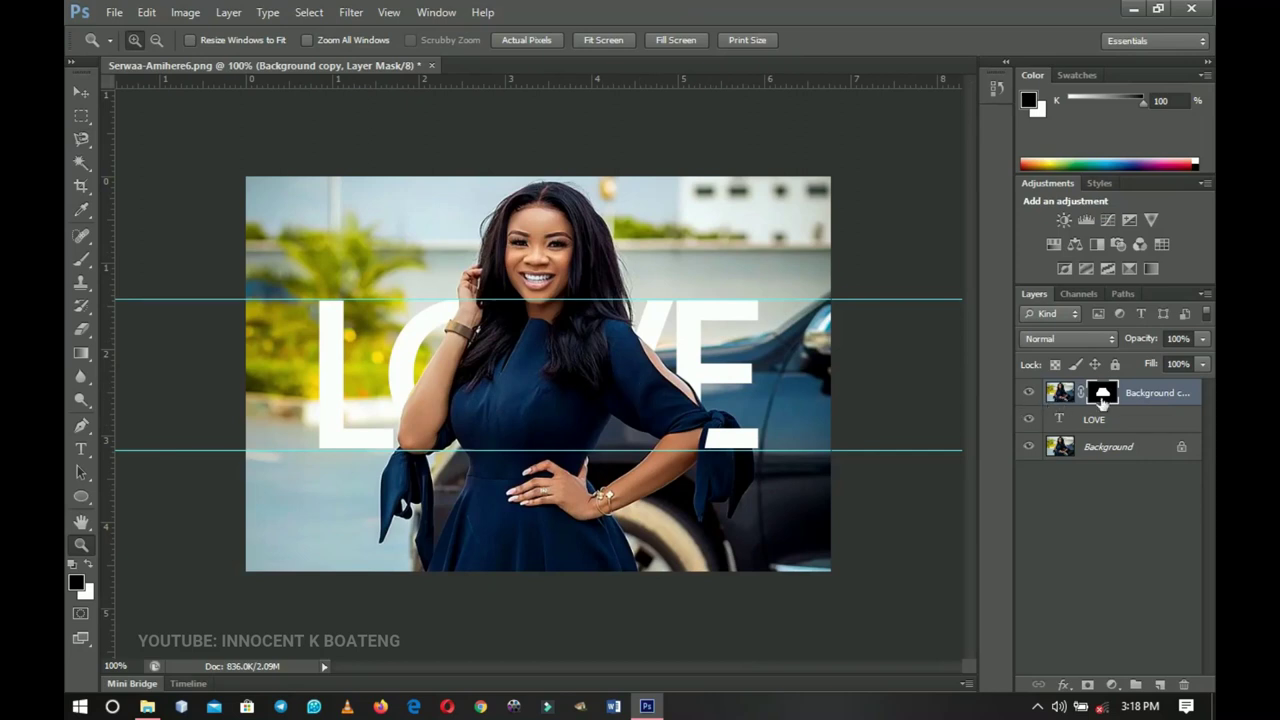
Brush white on the duplicated photo's mask over the tied sleeve knot, bringing it in front of the E's bottom bar
{"action": "left_click", "coordinate": [738, 452]}
{"action": "key", "text": "l"}
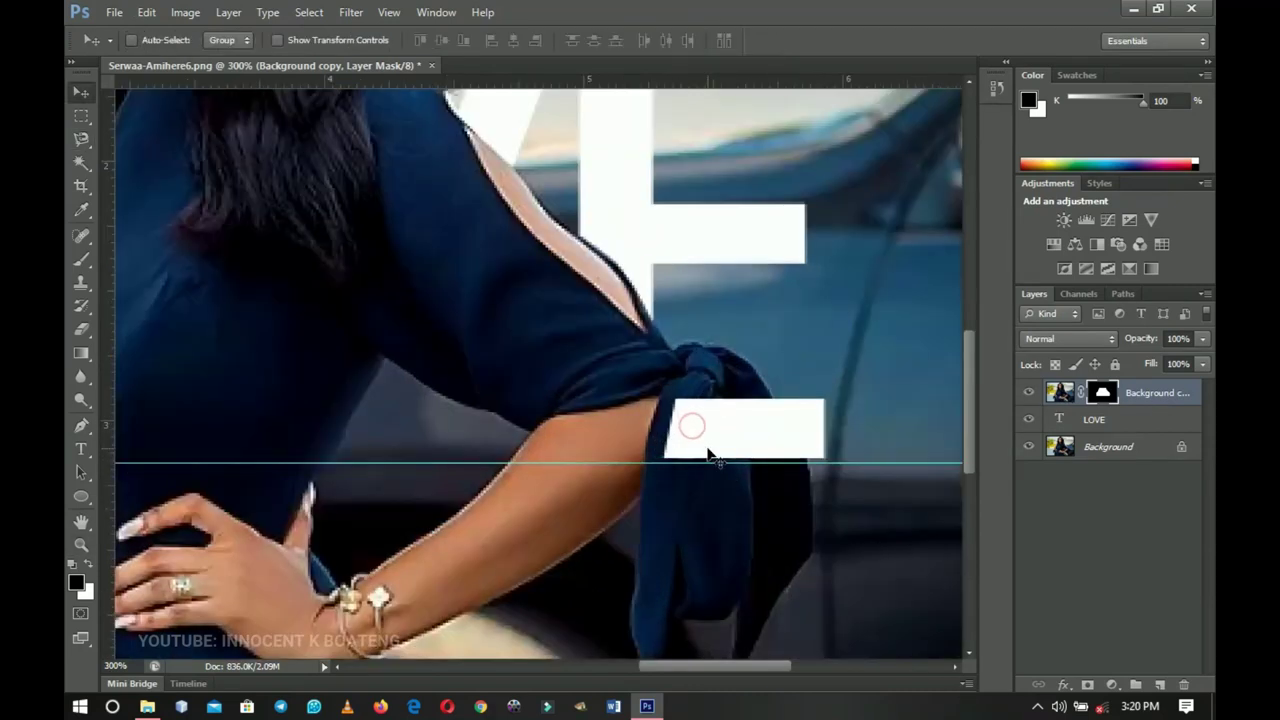
{"action": "left_click_drag", "start_coordinate": [691, 423], "coordinate": [597, 418]}
{"action": "key", "text": "z"}
{"action": "left_click", "coordinate": [641, 326], "text": "alt"}
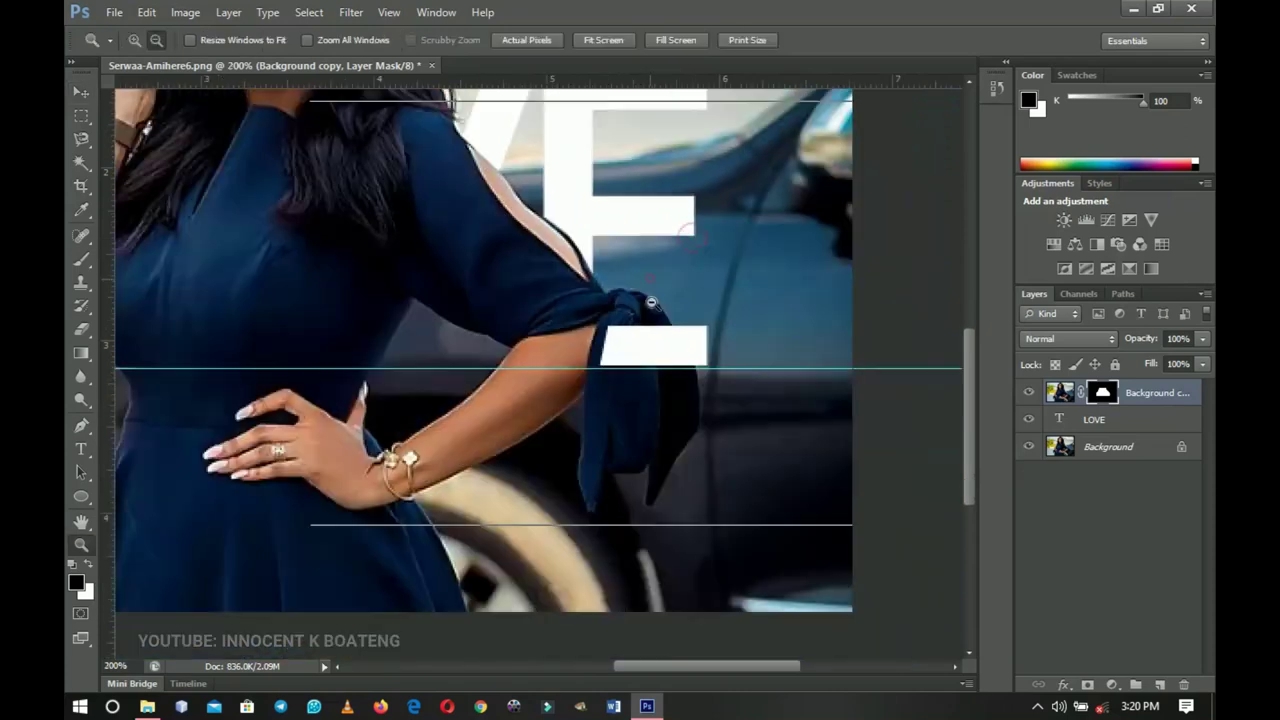
{"action": "key", "text": "v"}
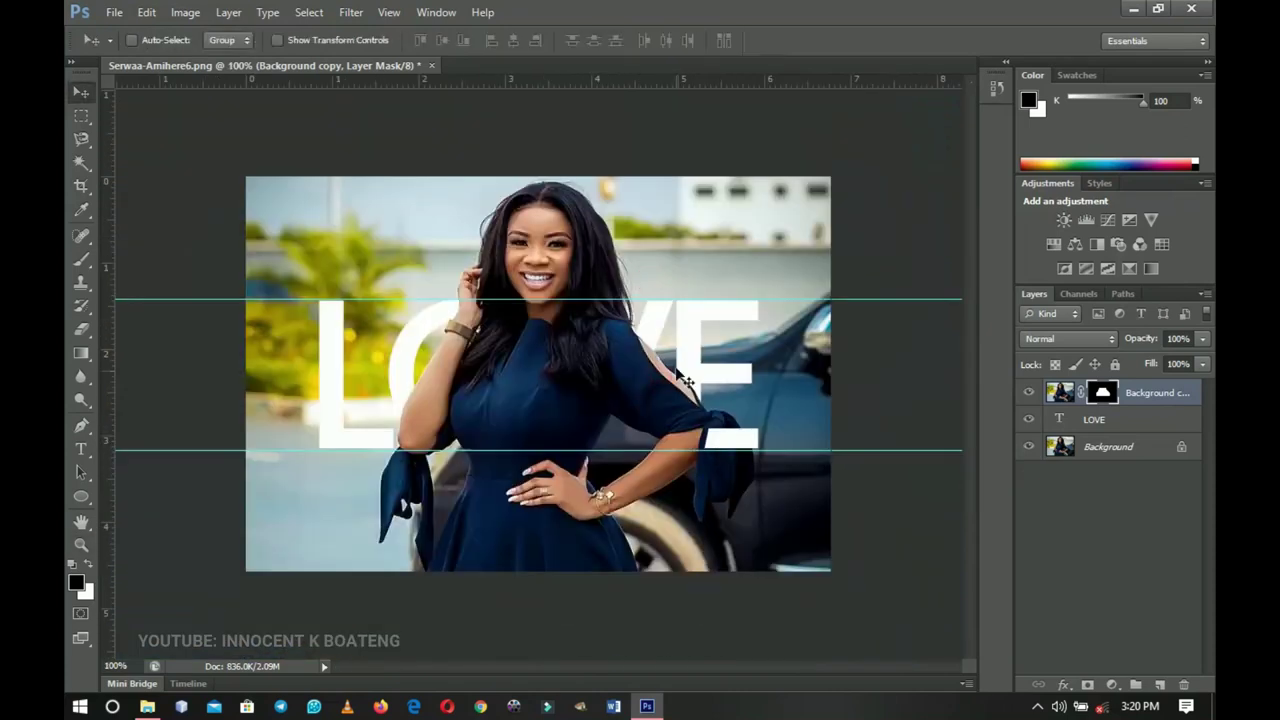
{"action": "key", "text": "z"}
{"action": "left_click", "coordinate": [770, 437]}
{"action": "key", "text": "v"}
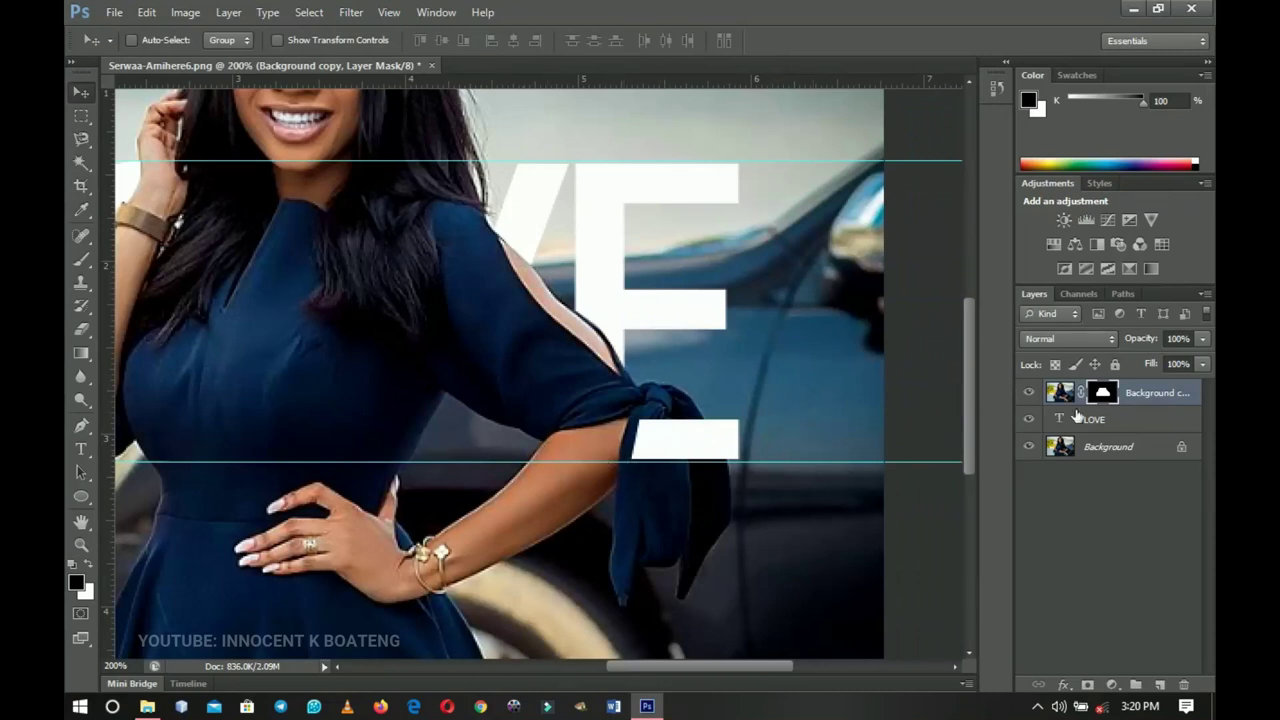
{"action": "key", "text": "b"}
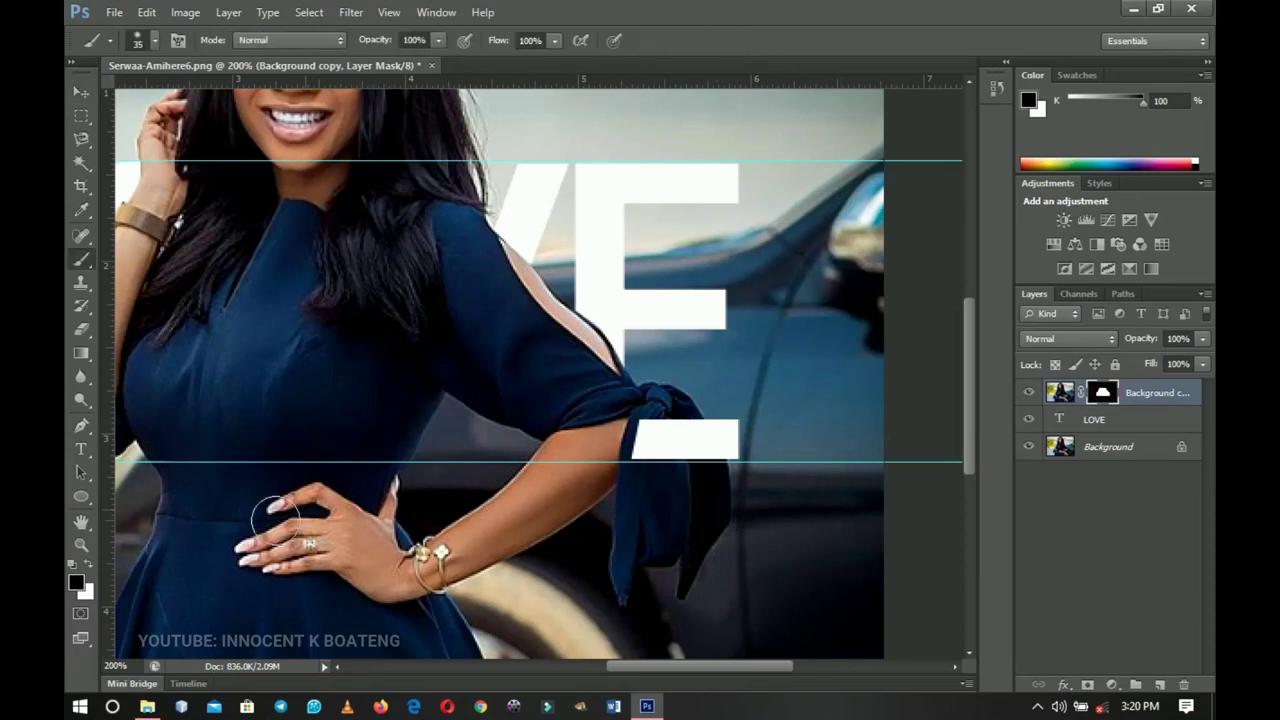
{"action": "key", "text": "x"}
{"action": "key", "text": "x"}
{"action": "key", "text": "x"}
{"action": "mouse_move", "coordinate": [743, 494]}
{"action": "left_mouse_down"}
{"action": "mouse_move", "coordinate": [738, 422]}
{"action": "mouse_move", "coordinate": [705, 446]}
{"action": "mouse_move", "coordinate": [671, 430]}
{"action": "mouse_move", "coordinate": [643, 450]}
{"action": "left_mouse_up"}
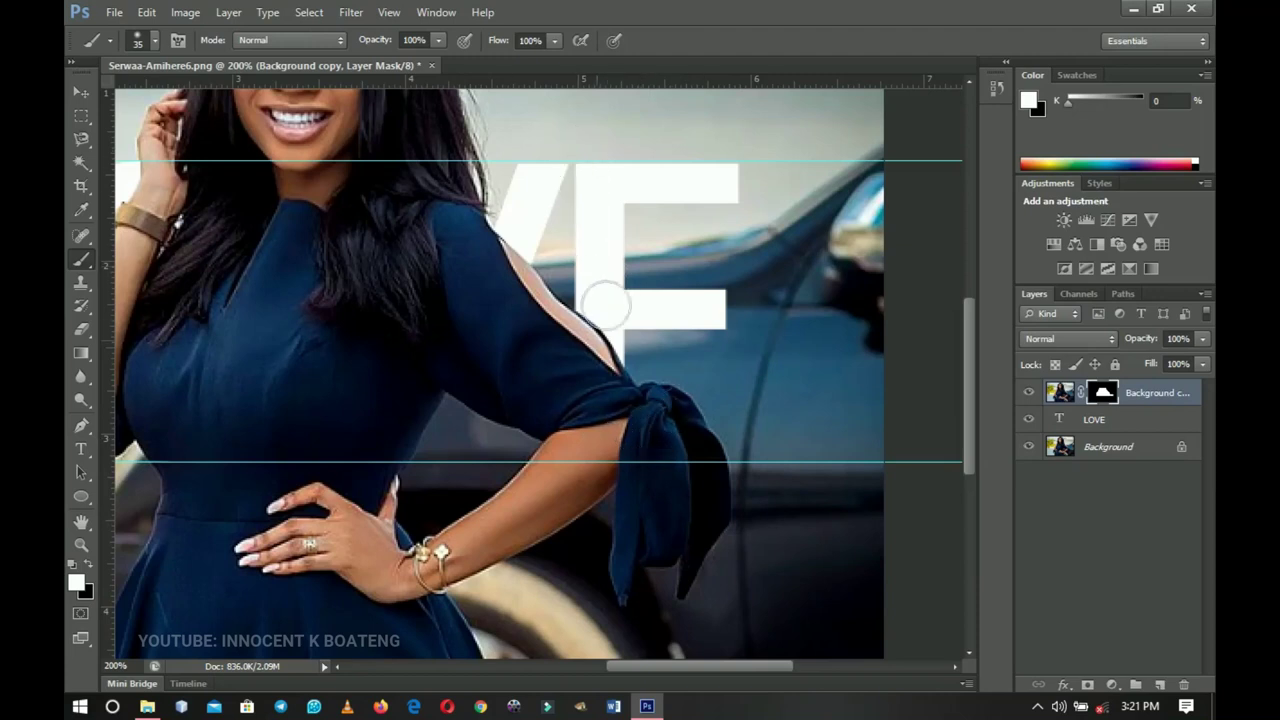
Brush black at size 50 on the duplicated photo's mask to bring the O and V back over the woman's arm and dress
{"action": "left_click_drag", "start_coordinate": [578, 358], "coordinate": [783, 410]}
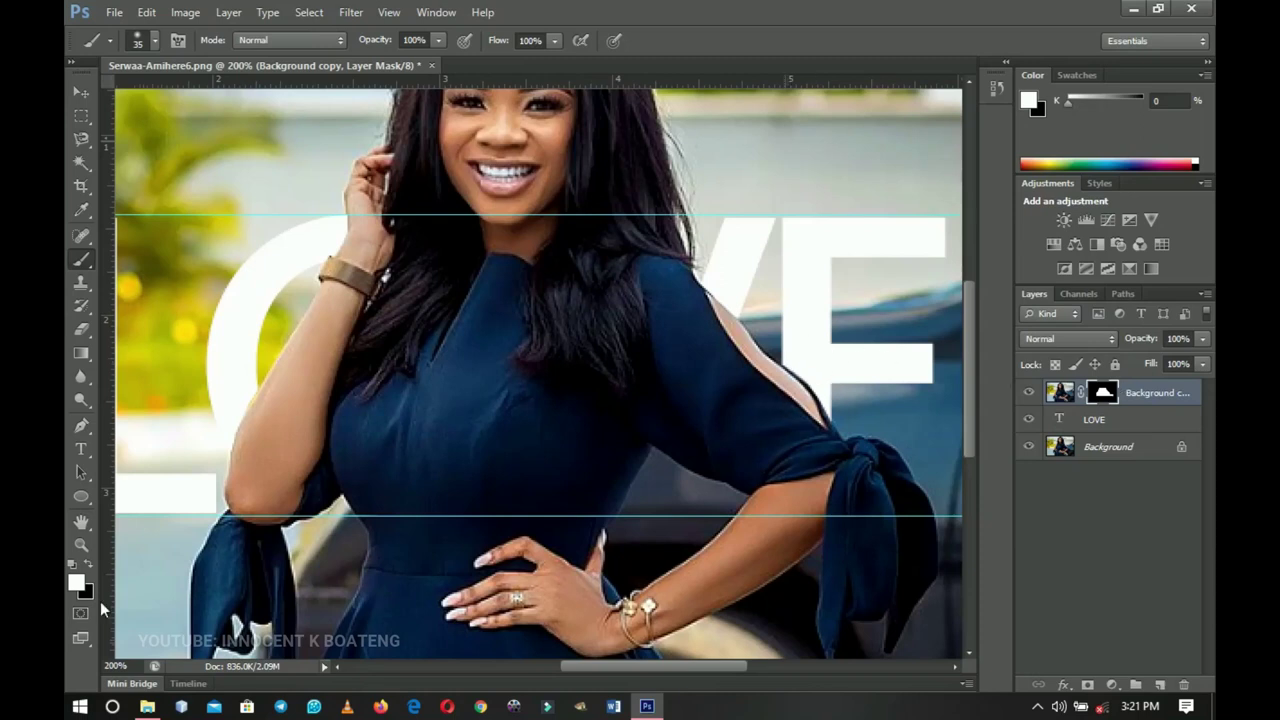
{"action": "key", "text": "x"}
{"action": "left_click_drag", "start_coordinate": [234, 576], "coordinate": [334, 559]}
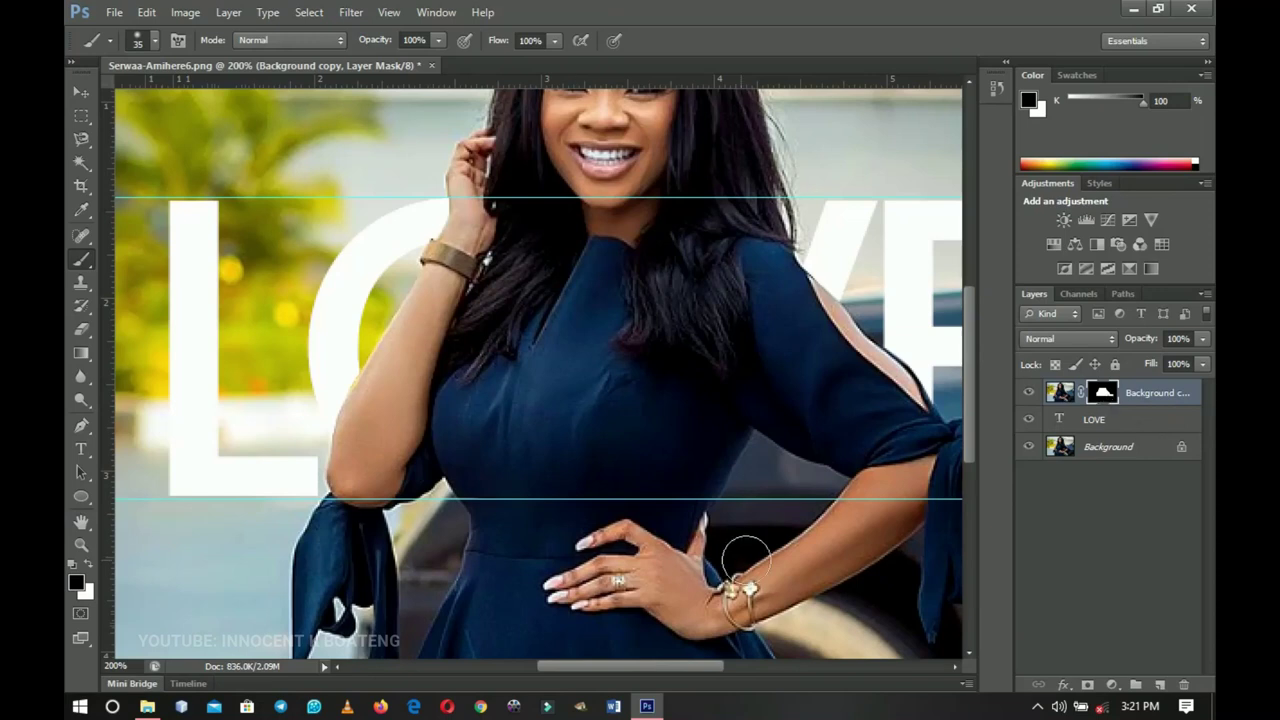
{"action": "key", "text": "bracketleft"}
{"action": "key", "text": "bracketleft"}
{"action": "key", "text": "bracketright"}
{"action": "key", "text": "bracketright"}
{"action": "key", "text": "bracketright"}
{"action": "mouse_move", "coordinate": [808, 287]}
{"action": "left_mouse_down"}
{"action": "mouse_move", "coordinate": [814, 331]}
{"action": "mouse_move", "coordinate": [810, 300]}
{"action": "mouse_move", "coordinate": [732, 455]}
{"action": "mouse_move", "coordinate": [726, 445]}
{"action": "mouse_move", "coordinate": [735, 455]}
{"action": "mouse_move", "coordinate": [755, 374]}
{"action": "mouse_move", "coordinate": [762, 423]}
{"action": "mouse_move", "coordinate": [787, 362]}
{"action": "mouse_move", "coordinate": [776, 452]}
{"action": "mouse_move", "coordinate": [768, 466]}
{"action": "mouse_move", "coordinate": [746, 462]}
{"action": "mouse_move", "coordinate": [725, 345]}
{"action": "mouse_move", "coordinate": [627, 225]}
{"action": "mouse_move", "coordinate": [652, 330]}
{"action": "mouse_move", "coordinate": [643, 228]}
{"action": "mouse_move", "coordinate": [624, 369]}
{"action": "mouse_move", "coordinate": [638, 363]}
{"action": "mouse_move", "coordinate": [608, 376]}
{"action": "mouse_move", "coordinate": [554, 189]}
{"action": "mouse_move", "coordinate": [489, 193]}
{"action": "mouse_move", "coordinate": [558, 444]}
{"action": "mouse_move", "coordinate": [566, 410]}
{"action": "mouse_move", "coordinate": [491, 487]}
{"action": "mouse_move", "coordinate": [422, 487]}
{"action": "mouse_move", "coordinate": [384, 455]}
{"action": "mouse_move", "coordinate": [348, 385]}
{"action": "mouse_move", "coordinate": [348, 343]}
{"action": "mouse_move", "coordinate": [413, 435]}
{"action": "mouse_move", "coordinate": [465, 456]}
{"action": "mouse_move", "coordinate": [435, 275]}
{"action": "left_mouse_up"}
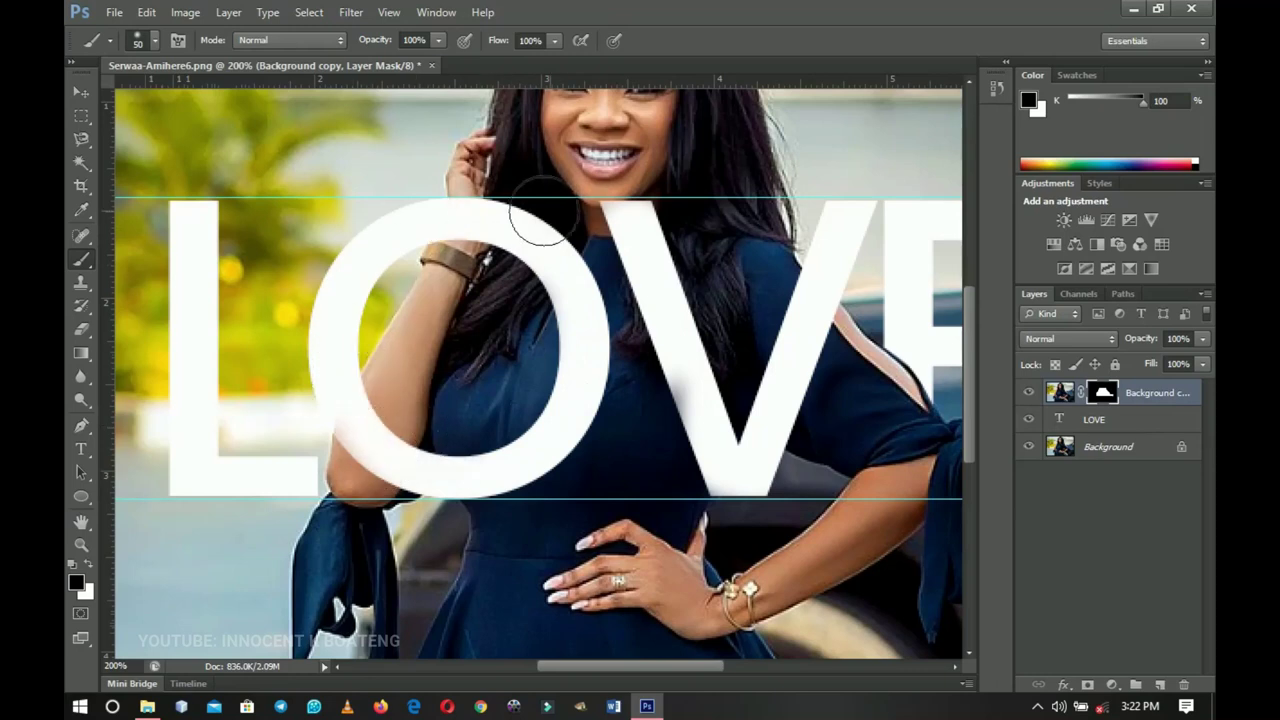
Inspect how the LOVE letters overlap the woman's arms, hair and dress, both close up and across the whole image
{"action": "key", "text": "z"}
{"action": "left_click", "coordinate": [716, 322], "text": "alt"}
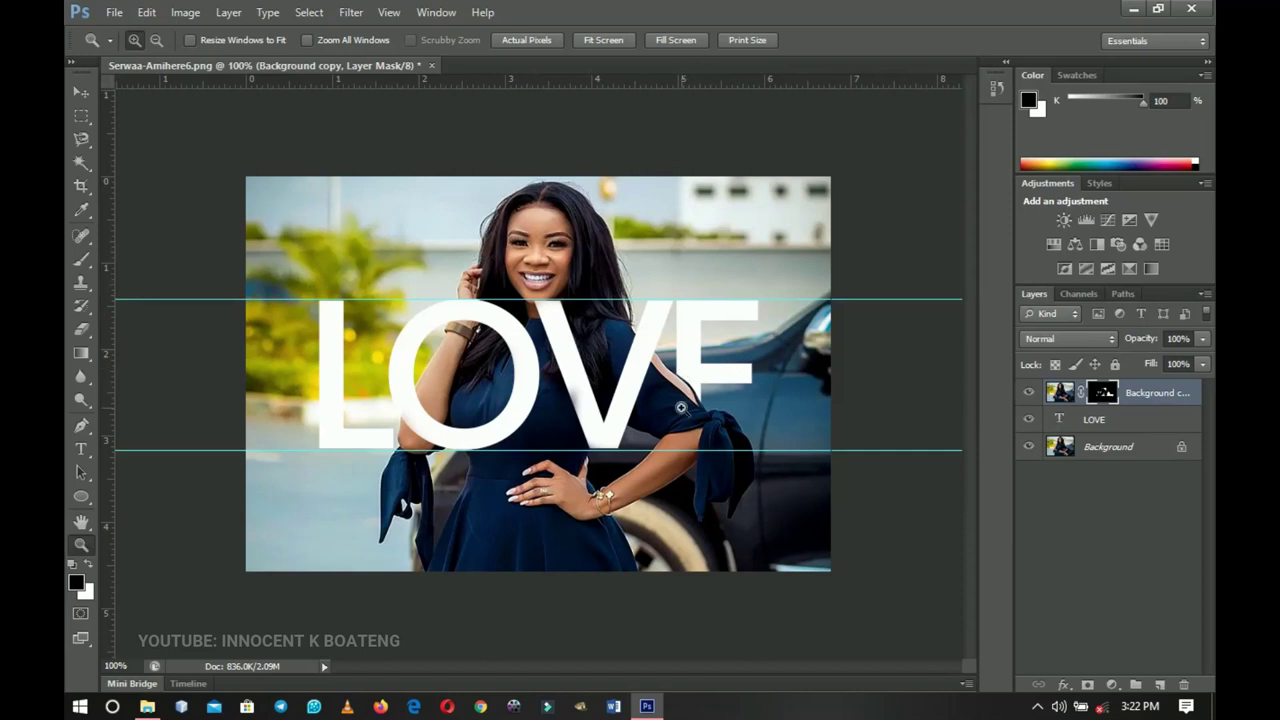
{"action": "left_click", "coordinate": [680, 408]}
{"action": "key", "text": "b"}
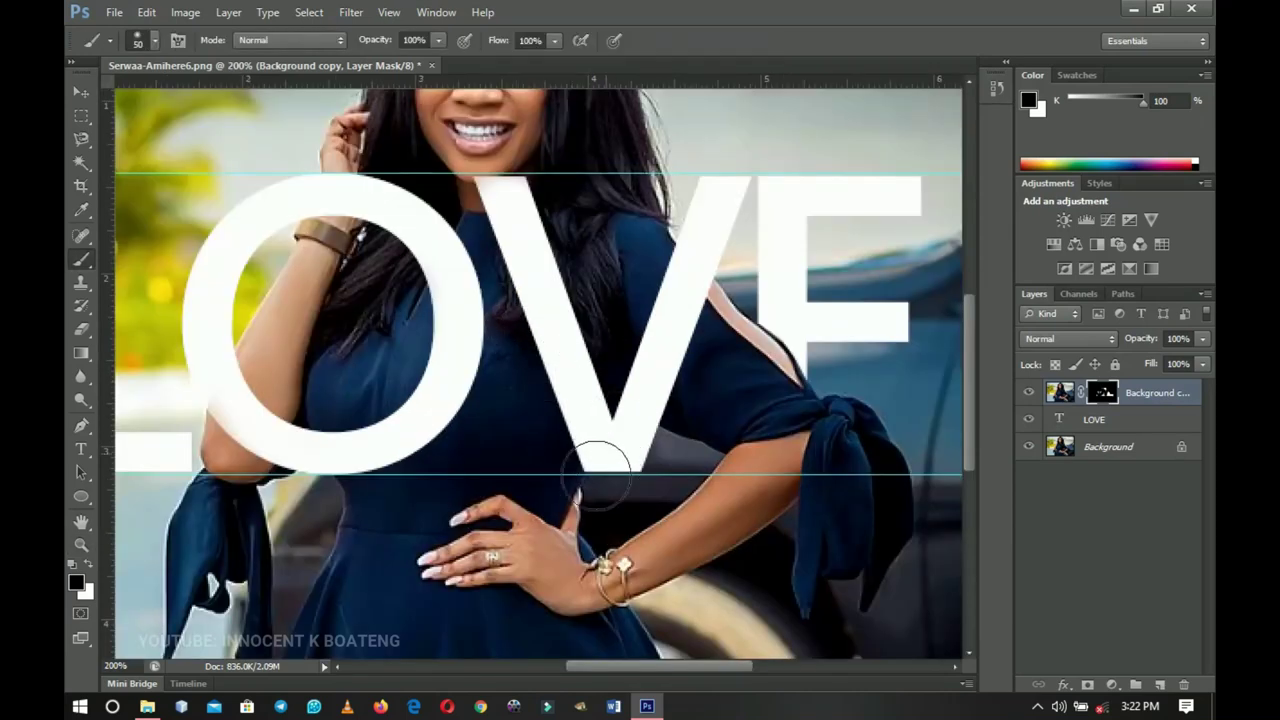
{"action": "key", "text": "z"}
{"action": "left_click", "coordinate": [449, 357], "text": "alt"}
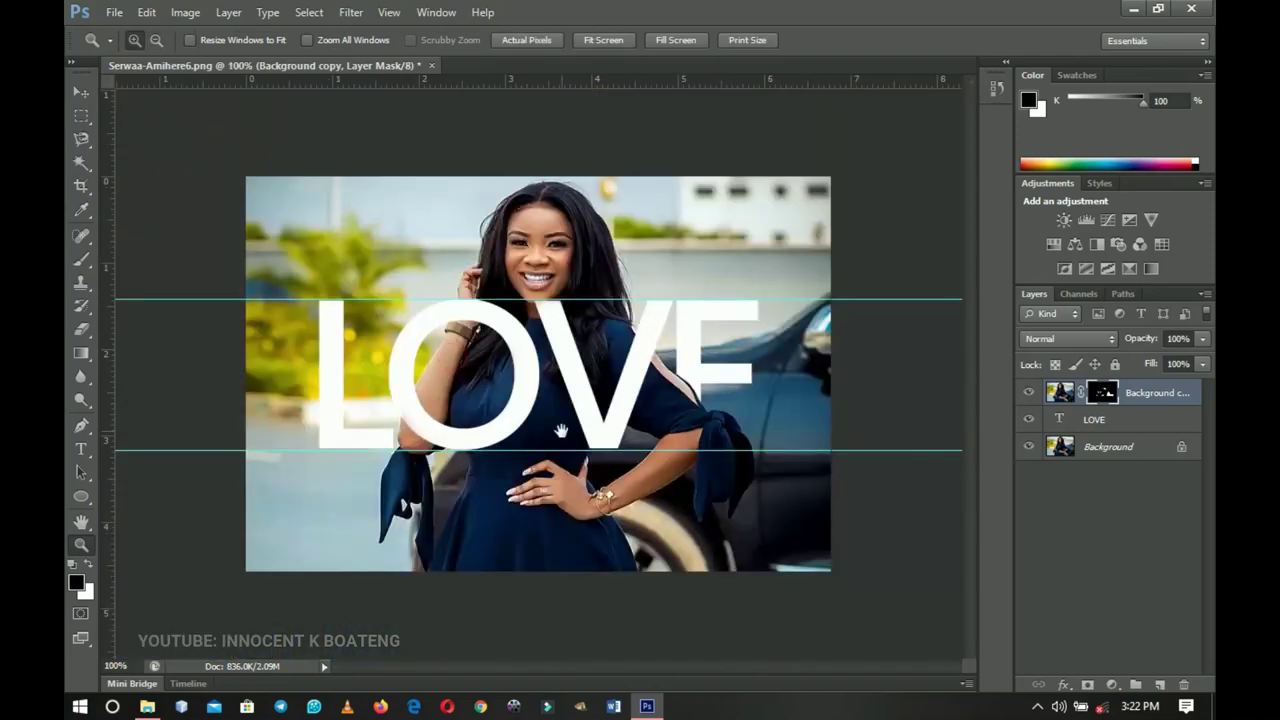
{"action": "key", "text": "ctrl+minus"}
{"action": "key", "text": "ctrl+plus"}
{"action": "key", "text": "b"}
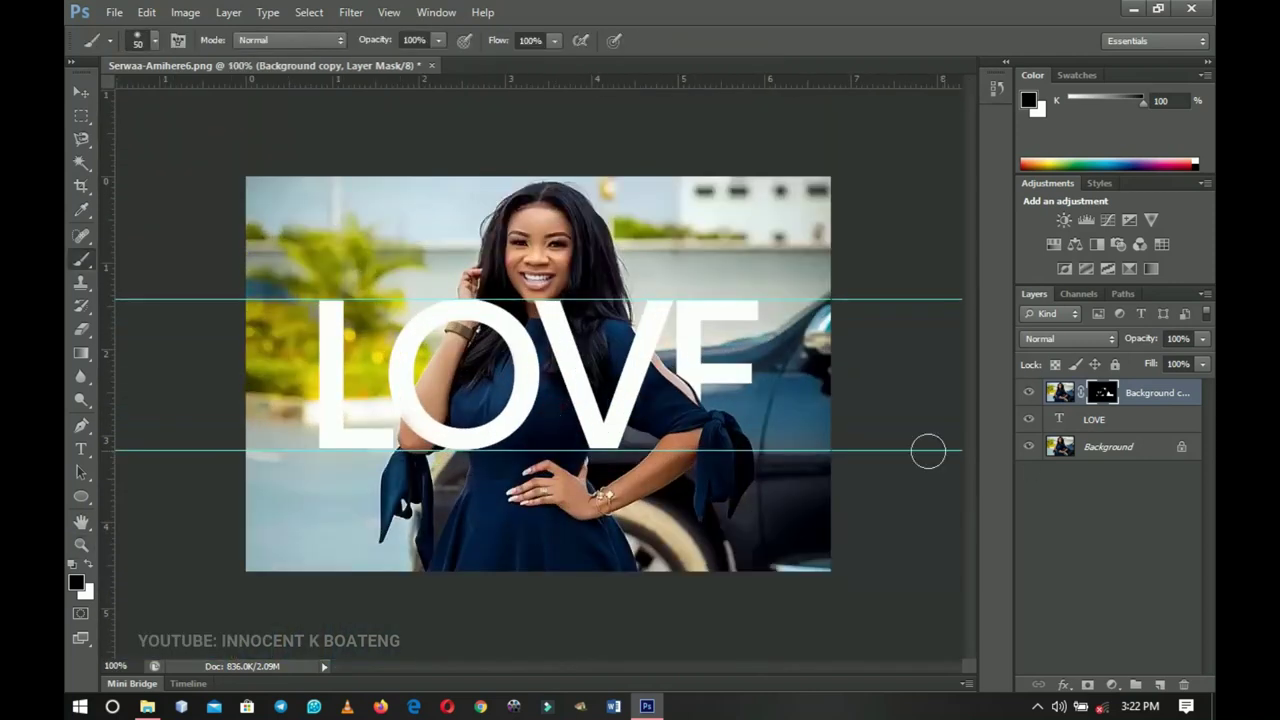
Add a drop shadow to the LOVE text layer with a size of about 23 px
{"action": "double_click", "coordinate": [1062, 420]}
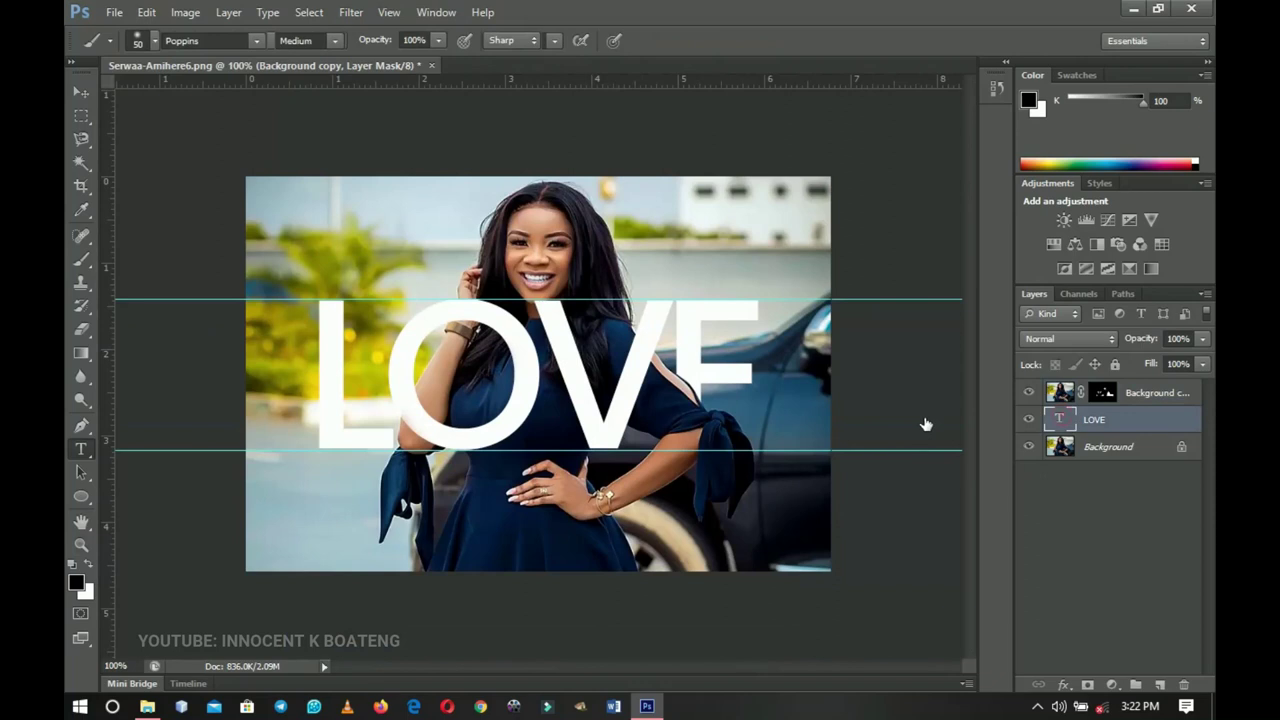
{"action": "left_click", "coordinate": [81, 92]}
{"action": "right_click", "coordinate": [1105, 425]}
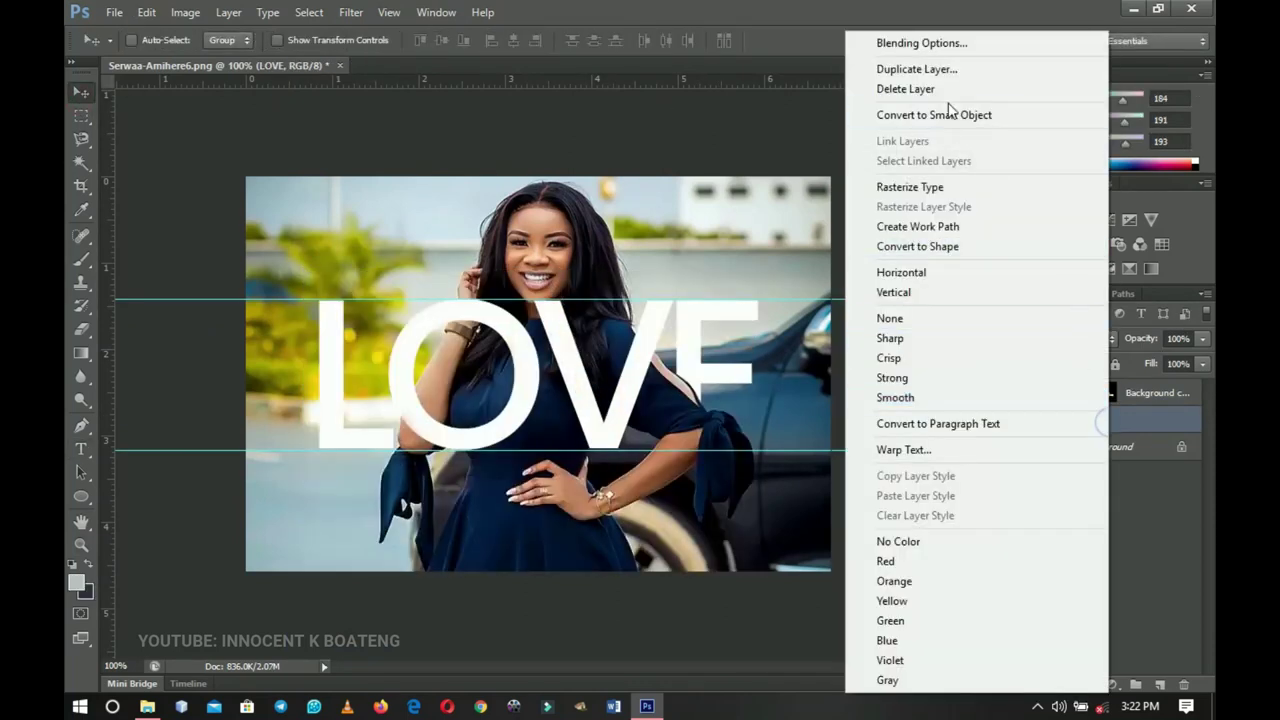
{"action": "left_click", "coordinate": [933, 46]}
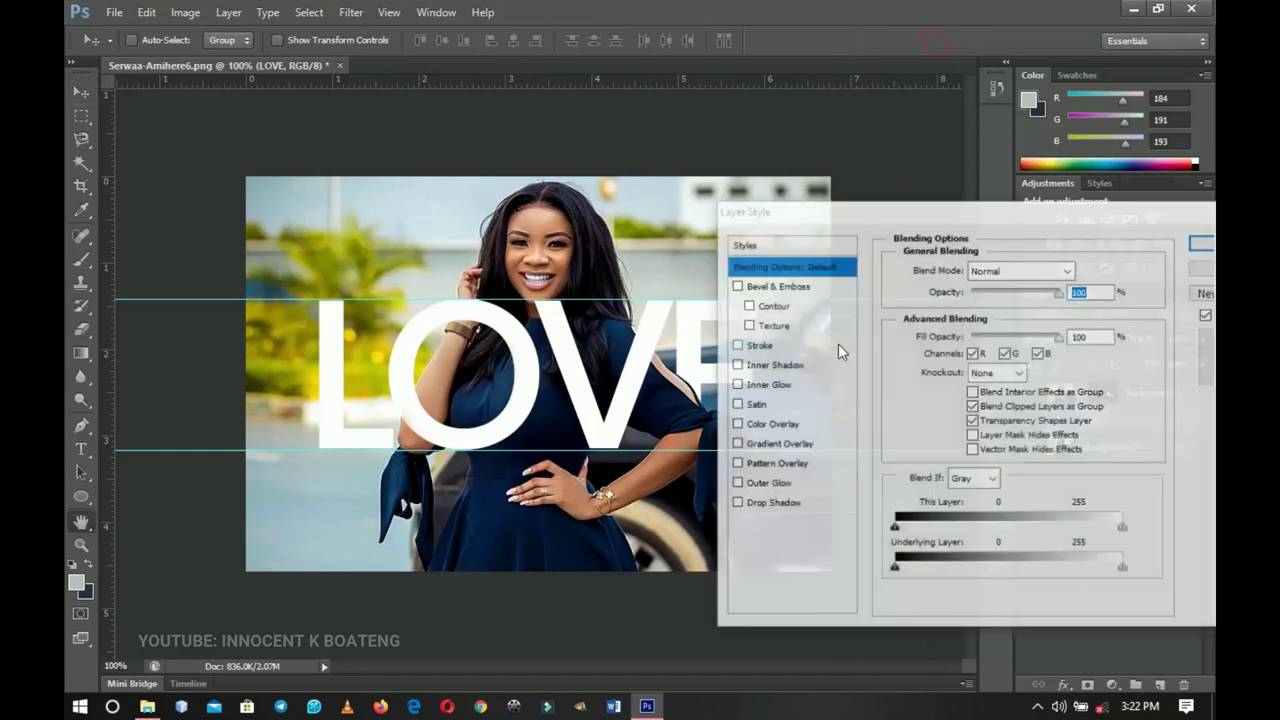
{"action": "left_click", "coordinate": [778, 505]}
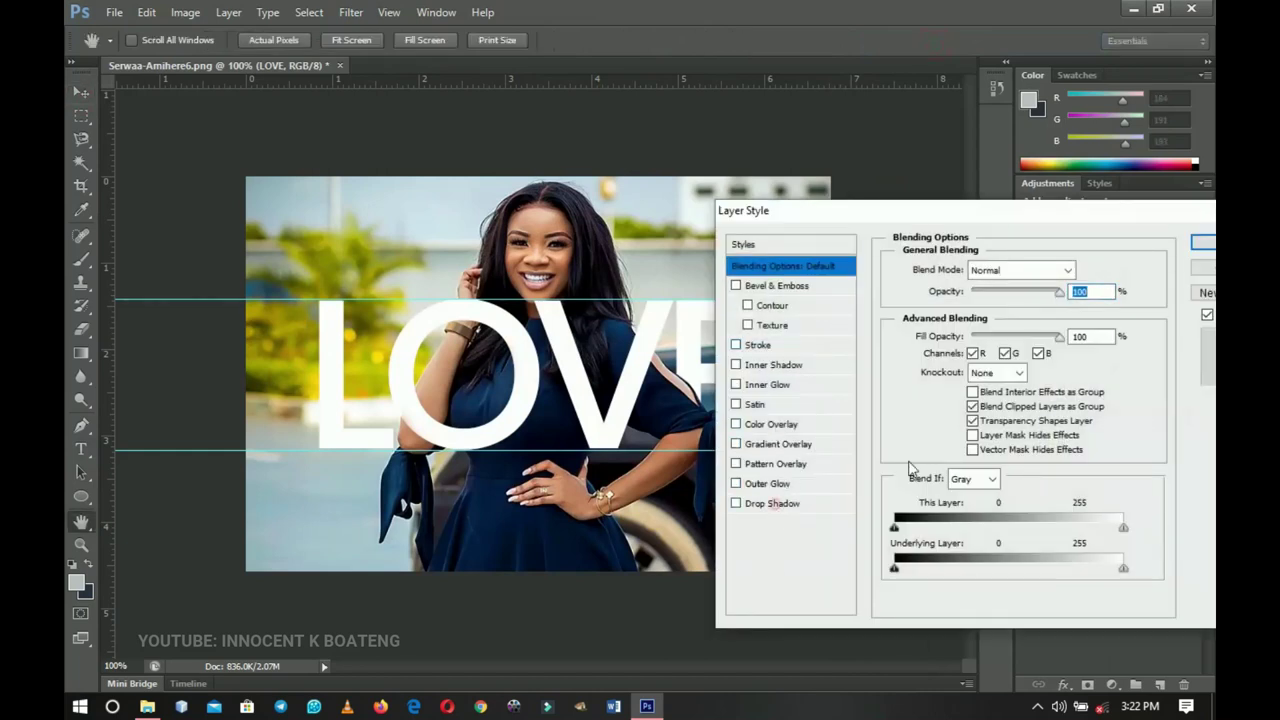
{"action": "mouse_move", "coordinate": [964, 387]}
{"action": "left_mouse_down"}
{"action": "mouse_move", "coordinate": [982, 390]}
{"action": "mouse_move", "coordinate": [969, 388]}
{"action": "left_mouse_up"}
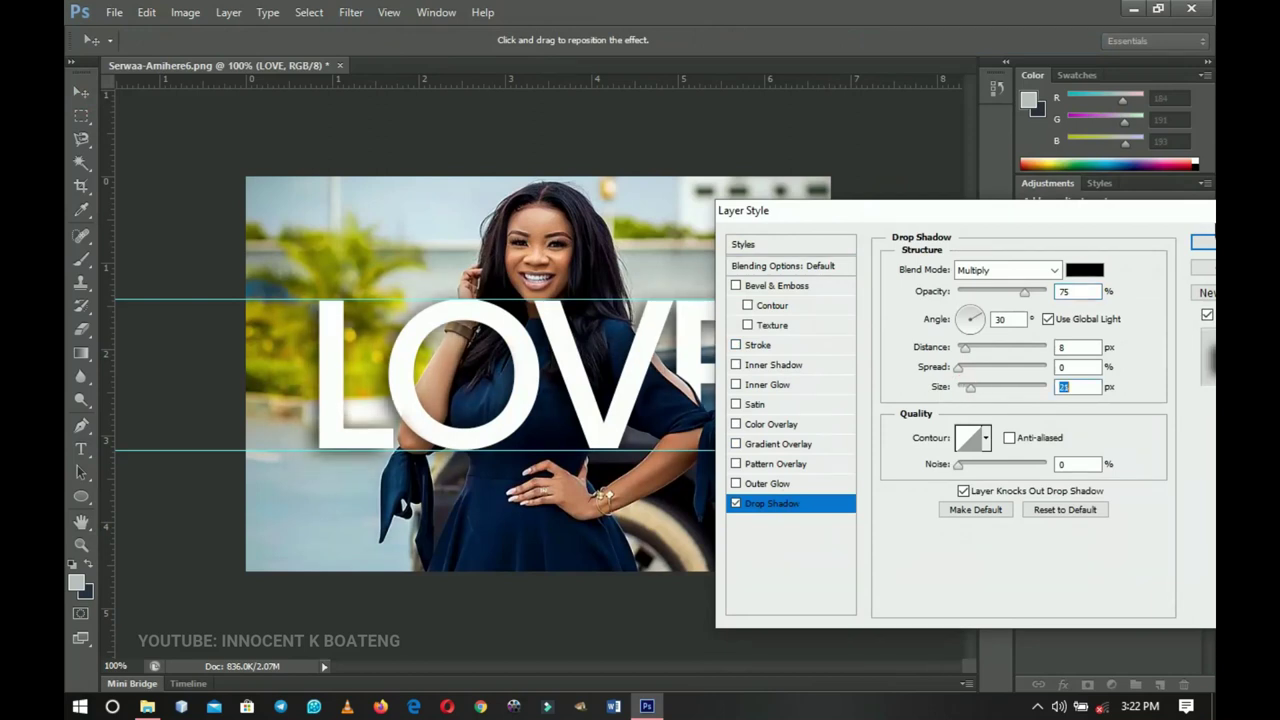
{"action": "left_click", "coordinate": [1203, 236]}
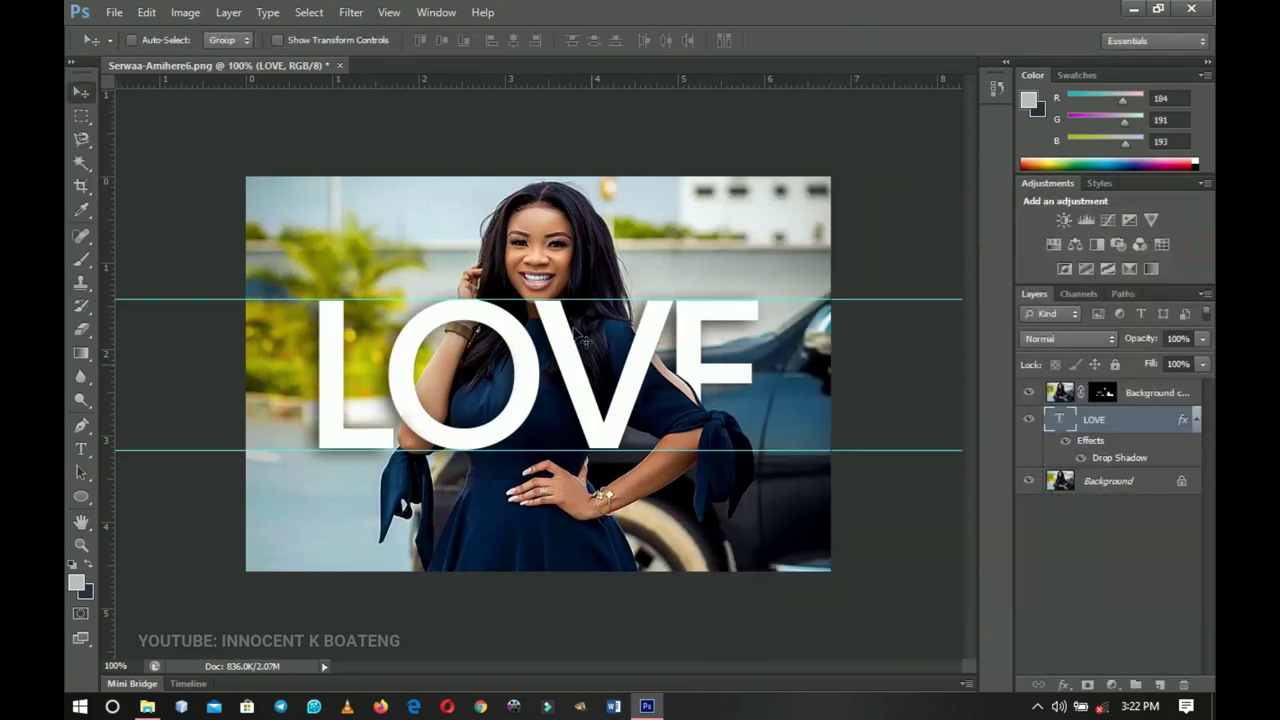
{"action": "key", "text": "z"}
{"action": "left_click", "coordinate": [571, 406], "text": "alt"}
{"action": "key", "text": "ctrl+1"}
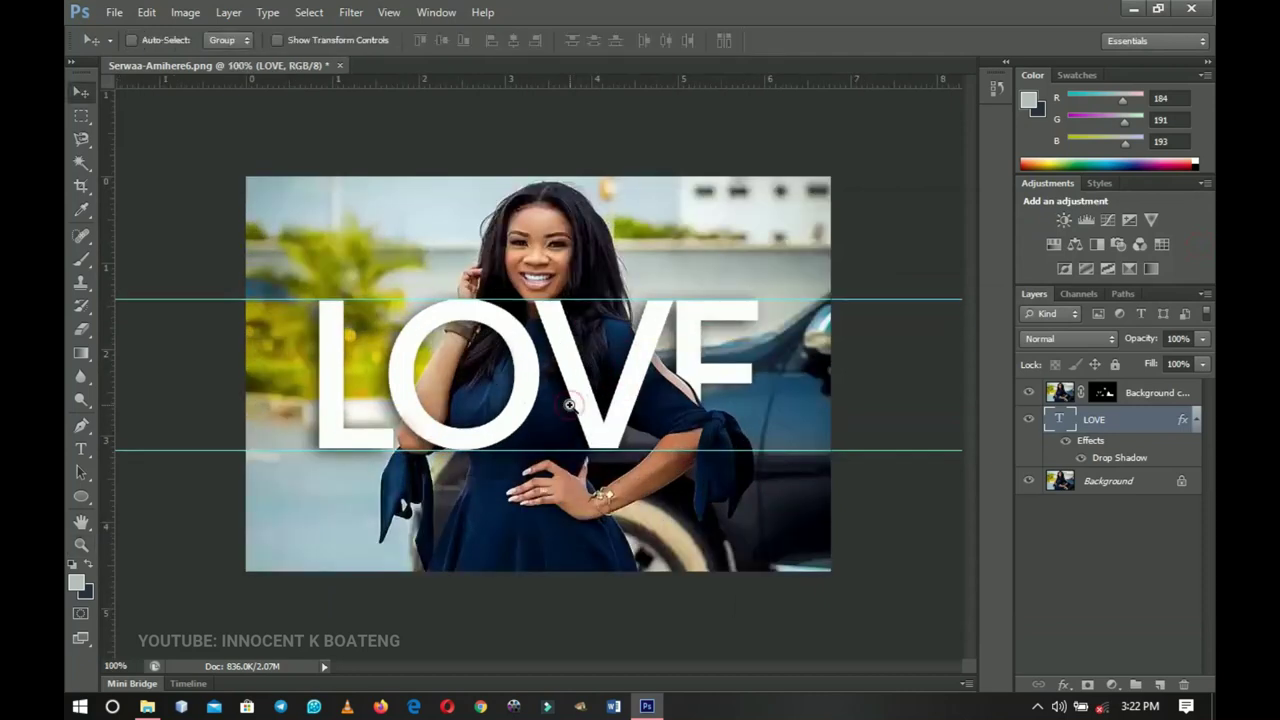